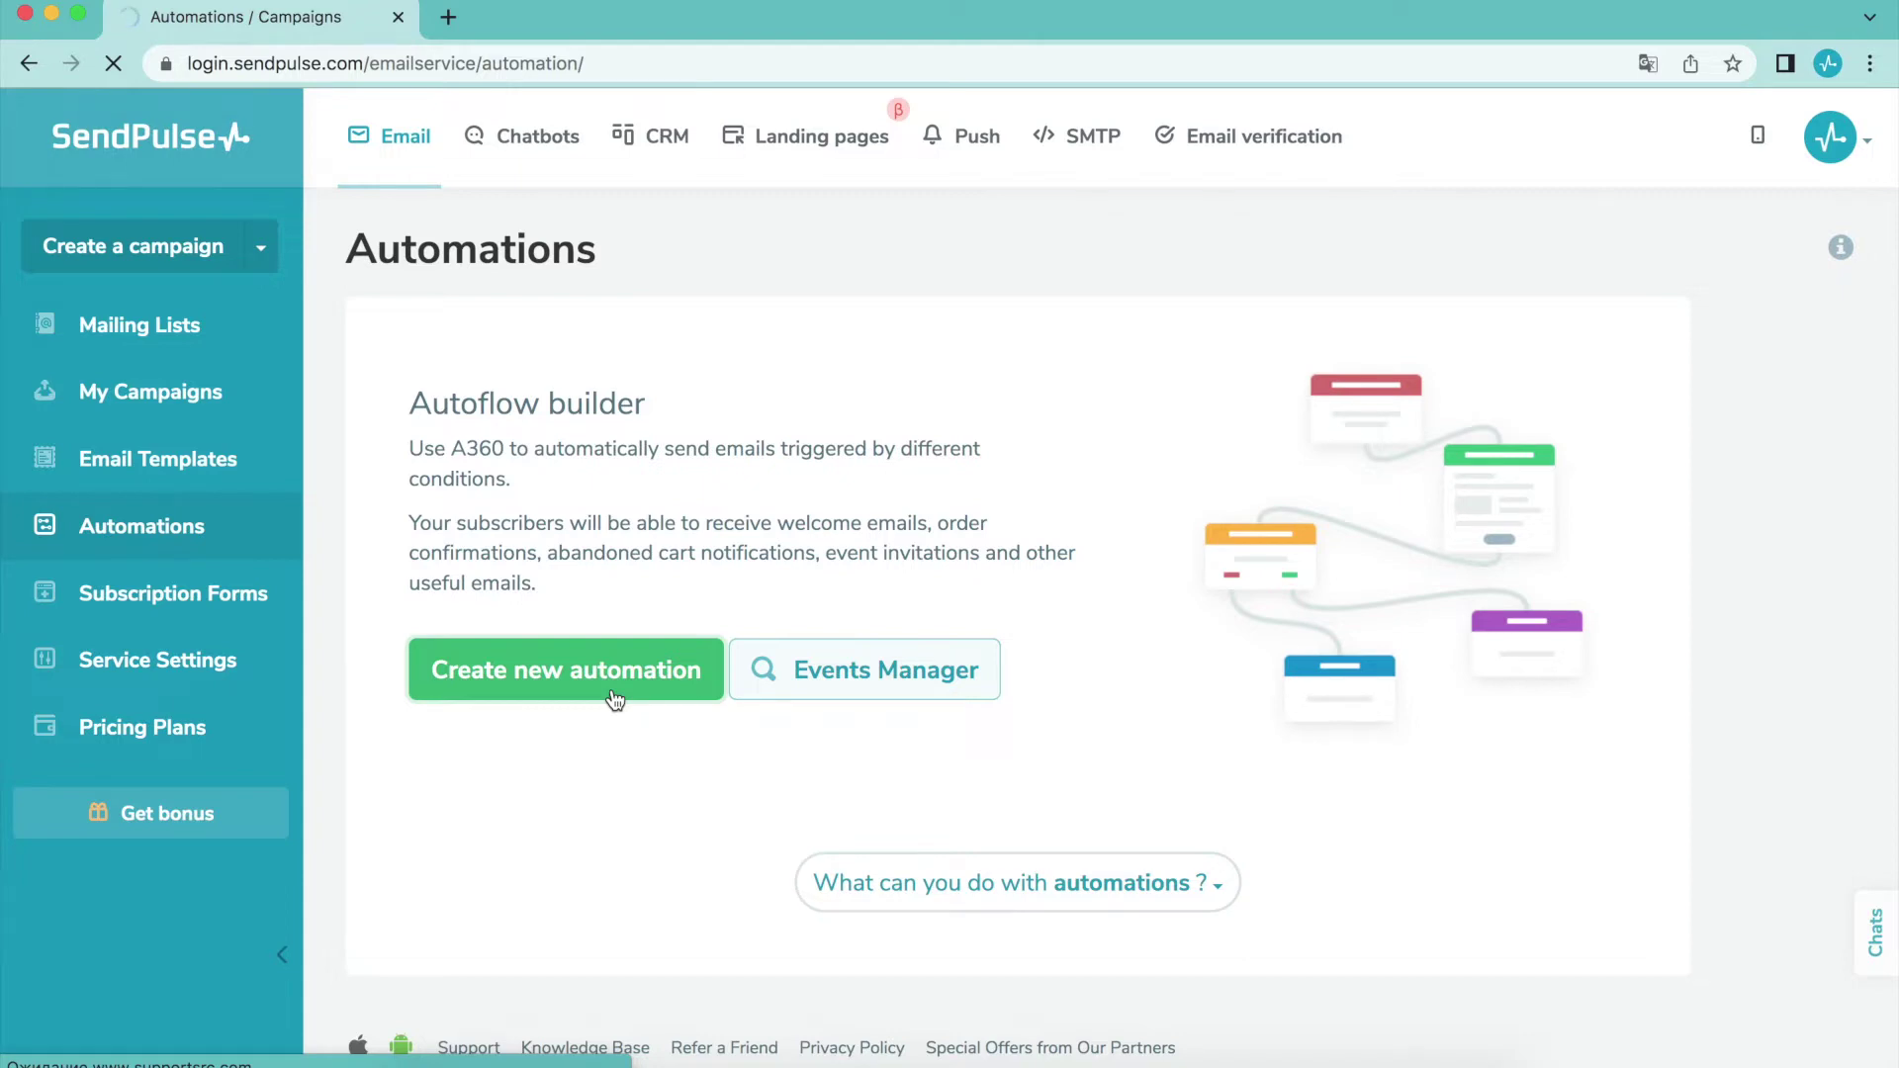
Start creating a new automation from the email Automations section
click(614, 699)
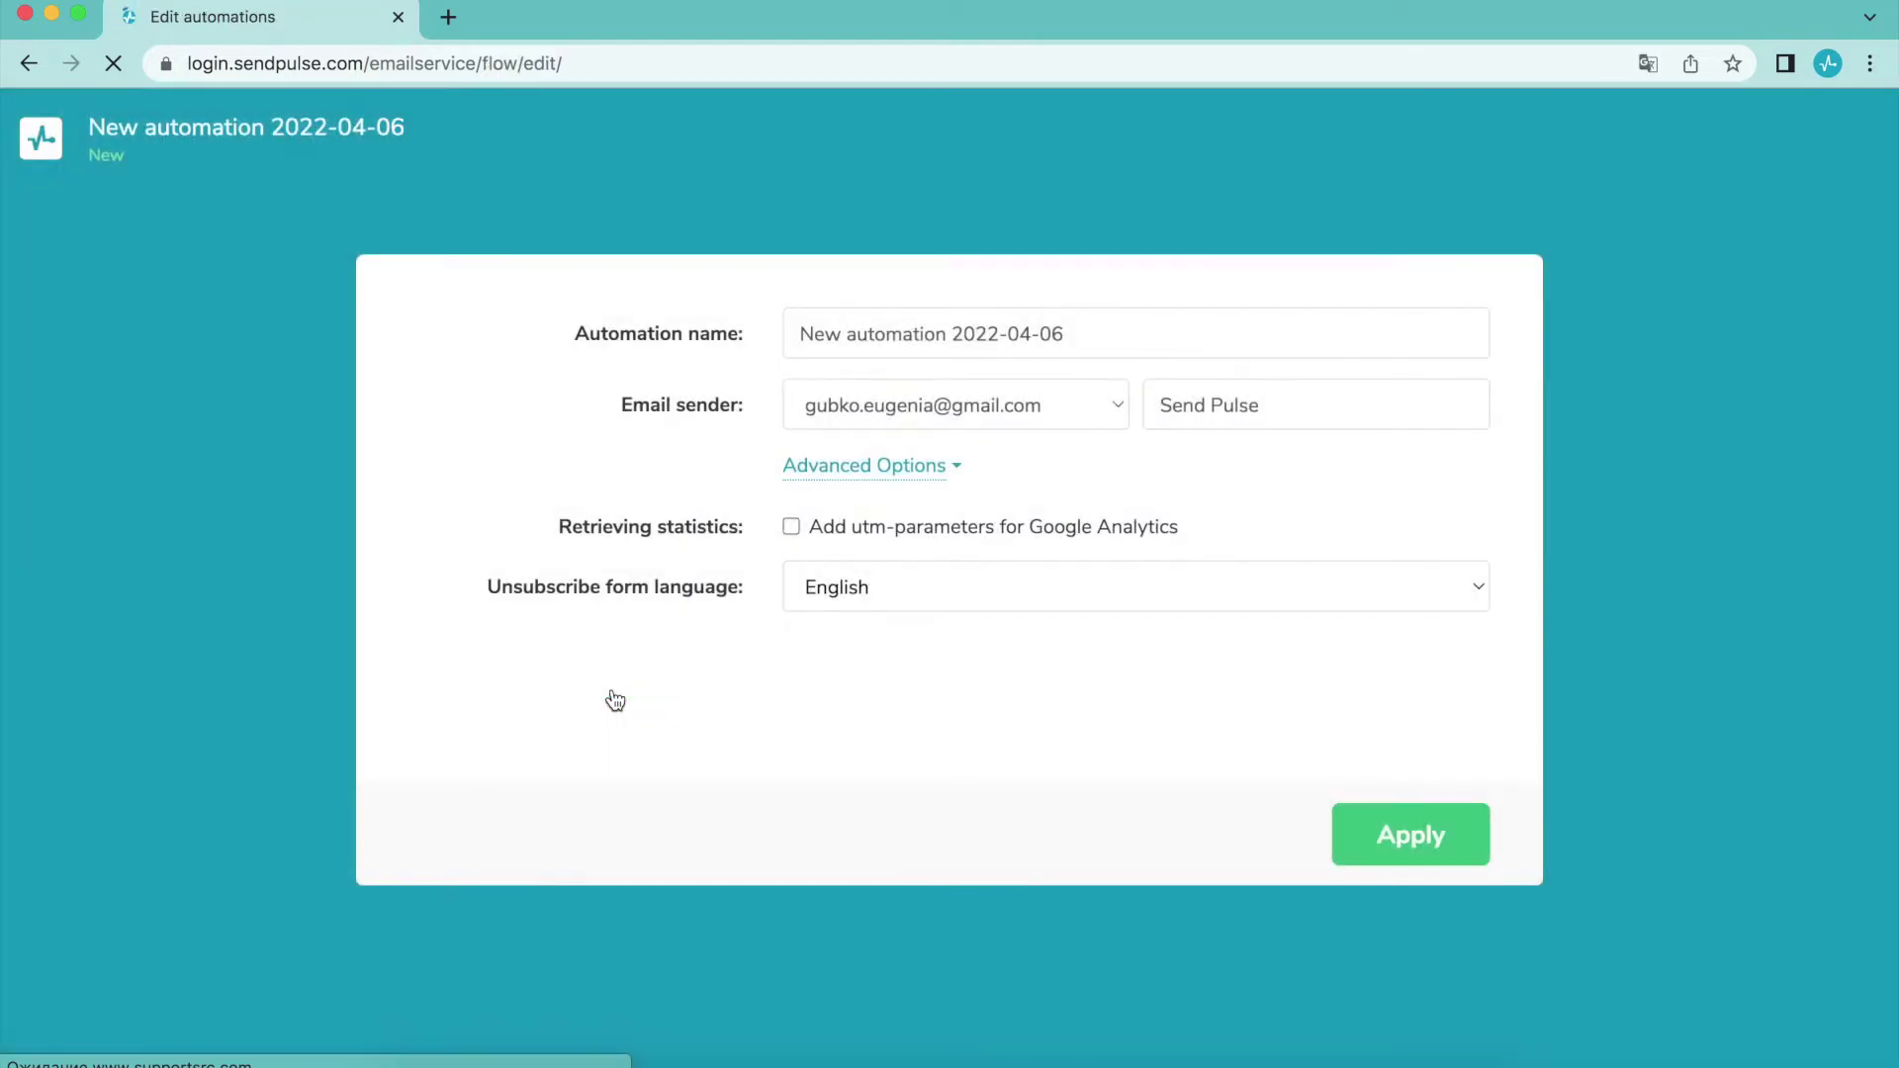
Rename the automation to 'Semi-annual sale 2022'
triple_click(1105, 326)
key(BackSpace)
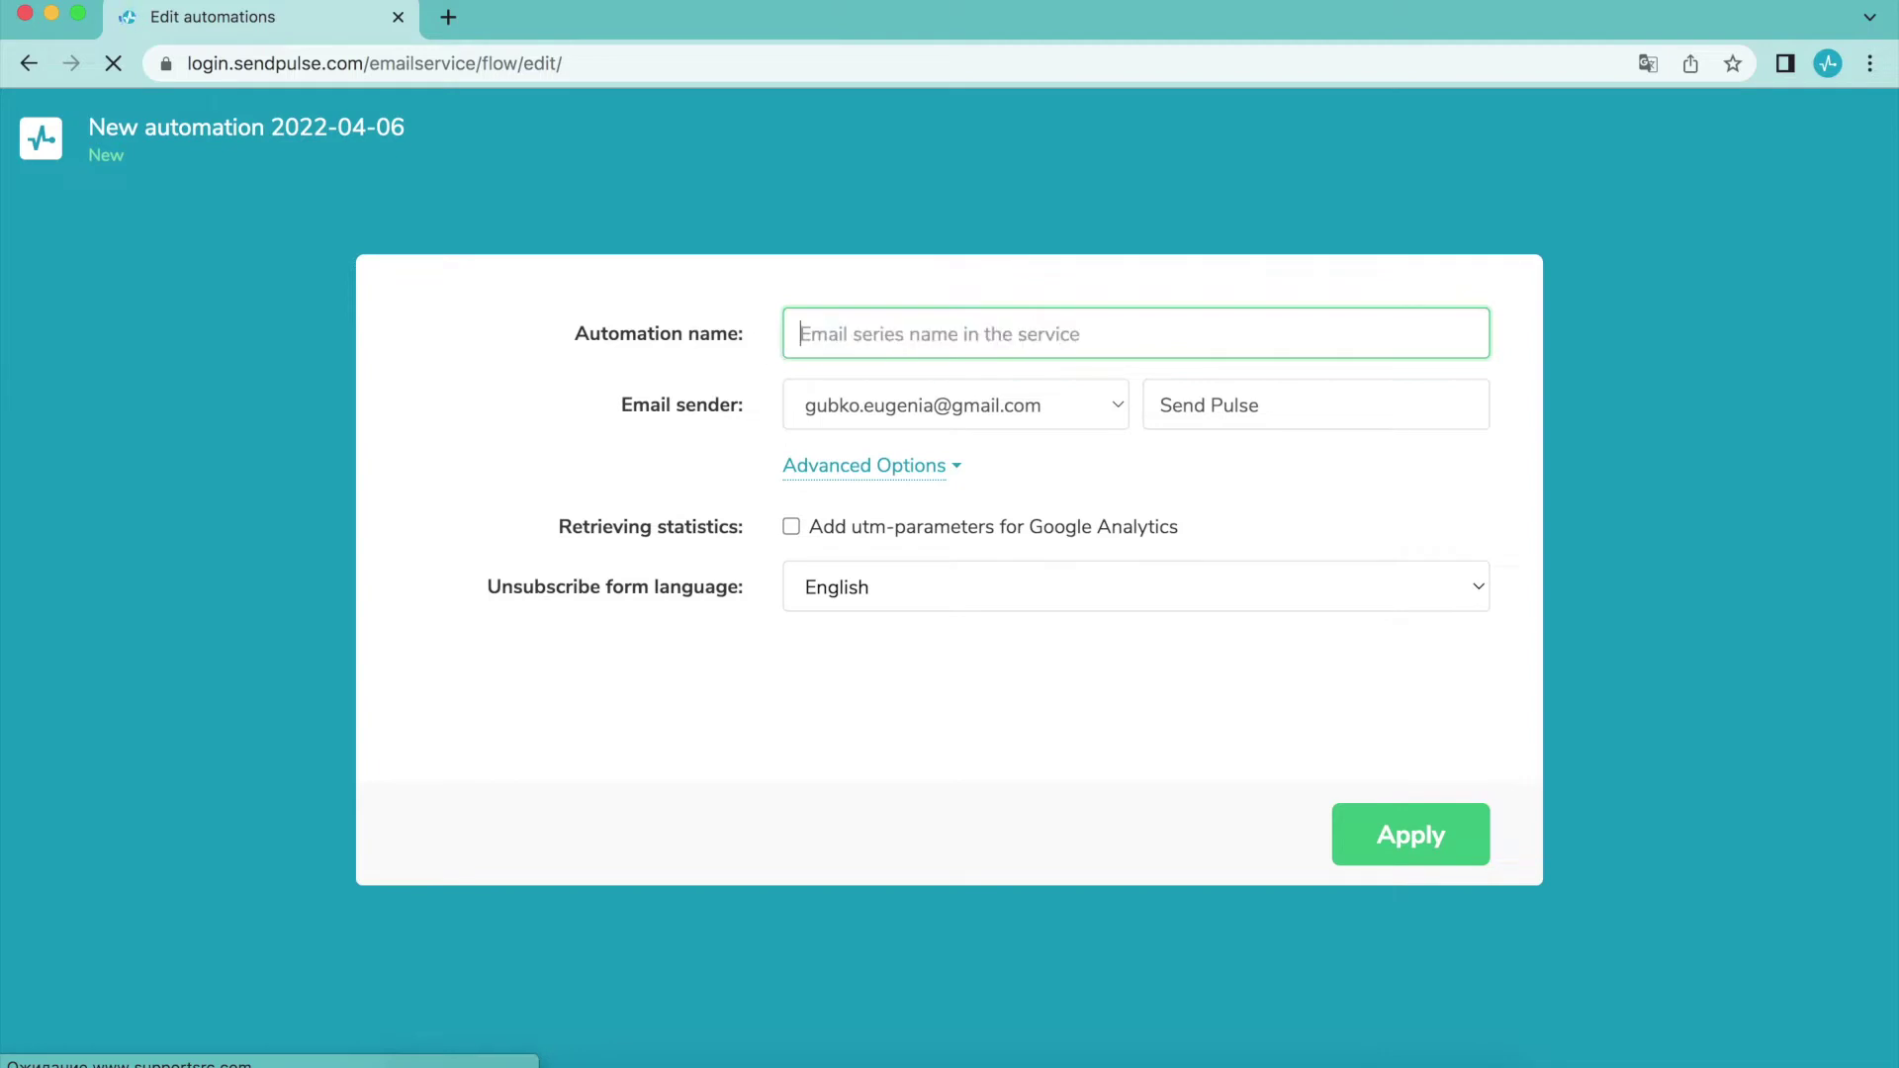
text(Semi-annual sale 2022)
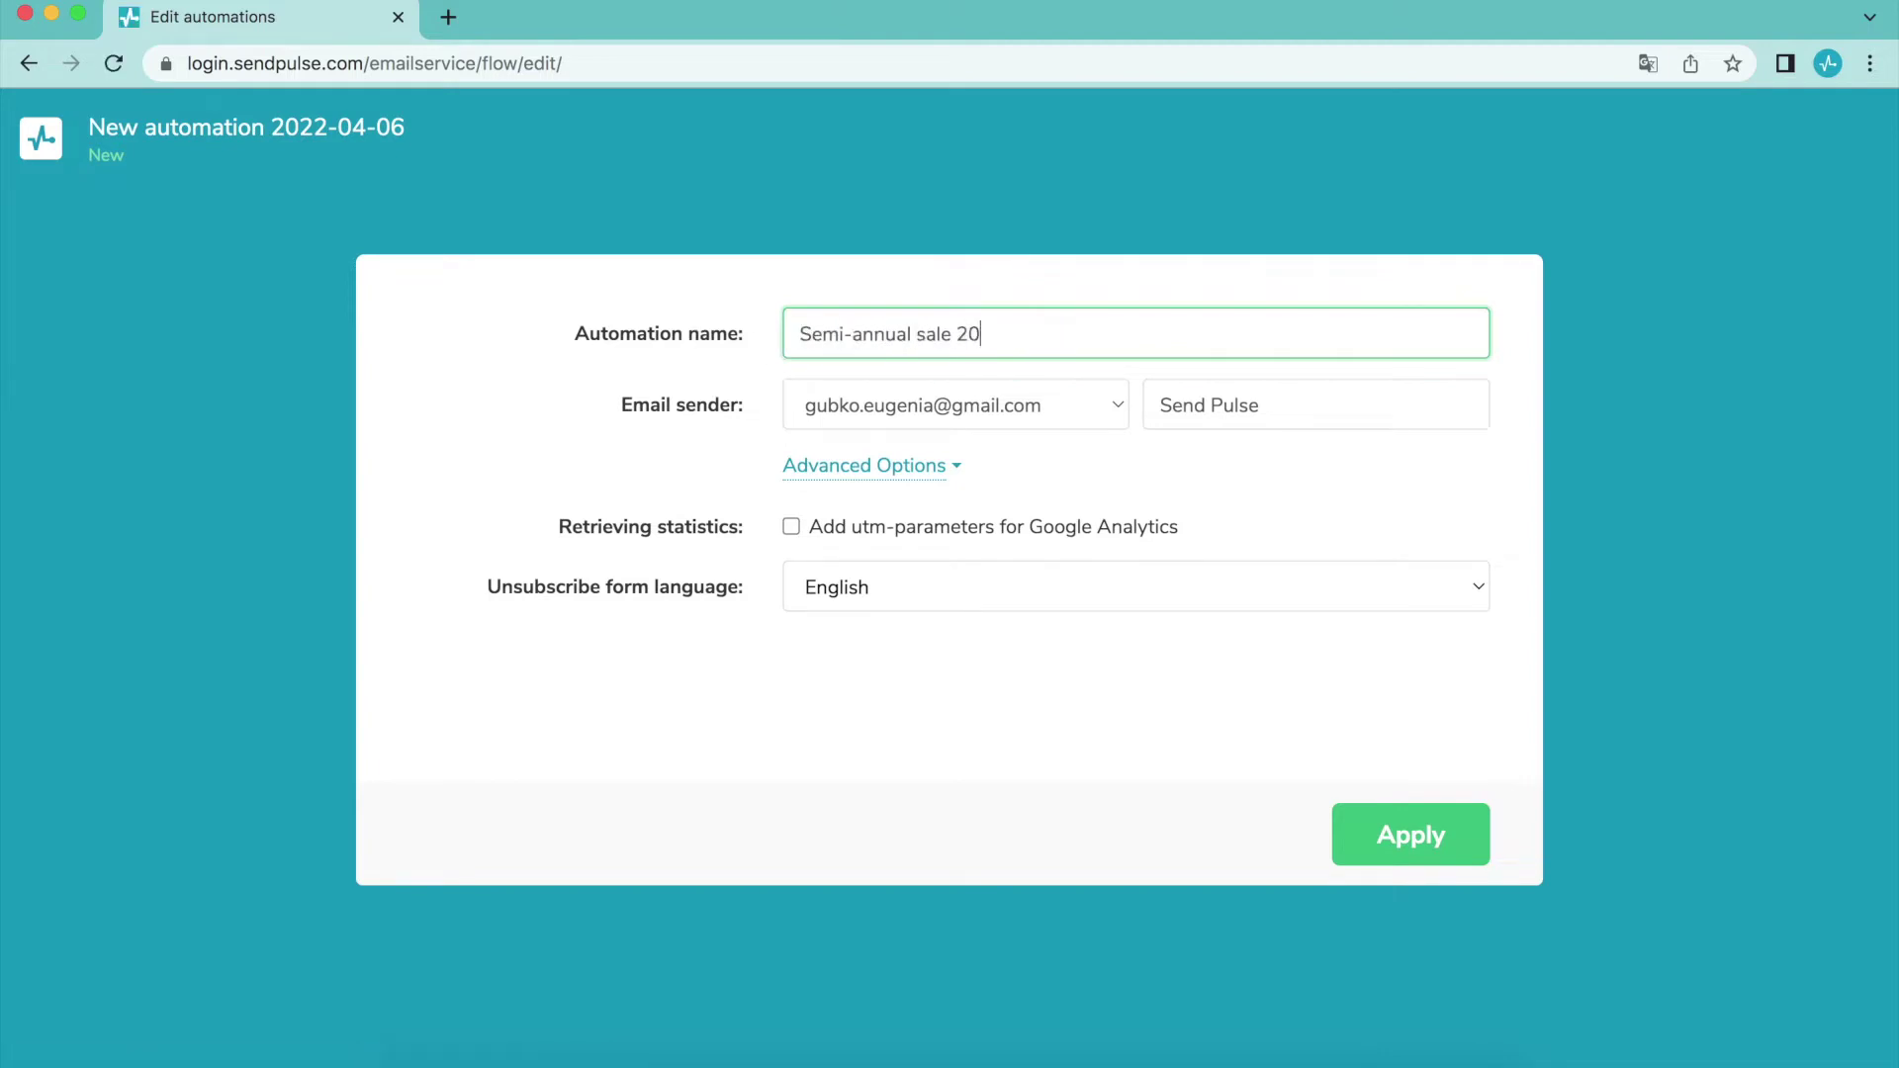
key(Tab)
click(1244, 406)
In advanced options, send Monday to Friday at 10:00 and apply the automation settings
click(935, 463)
click(1162, 555)
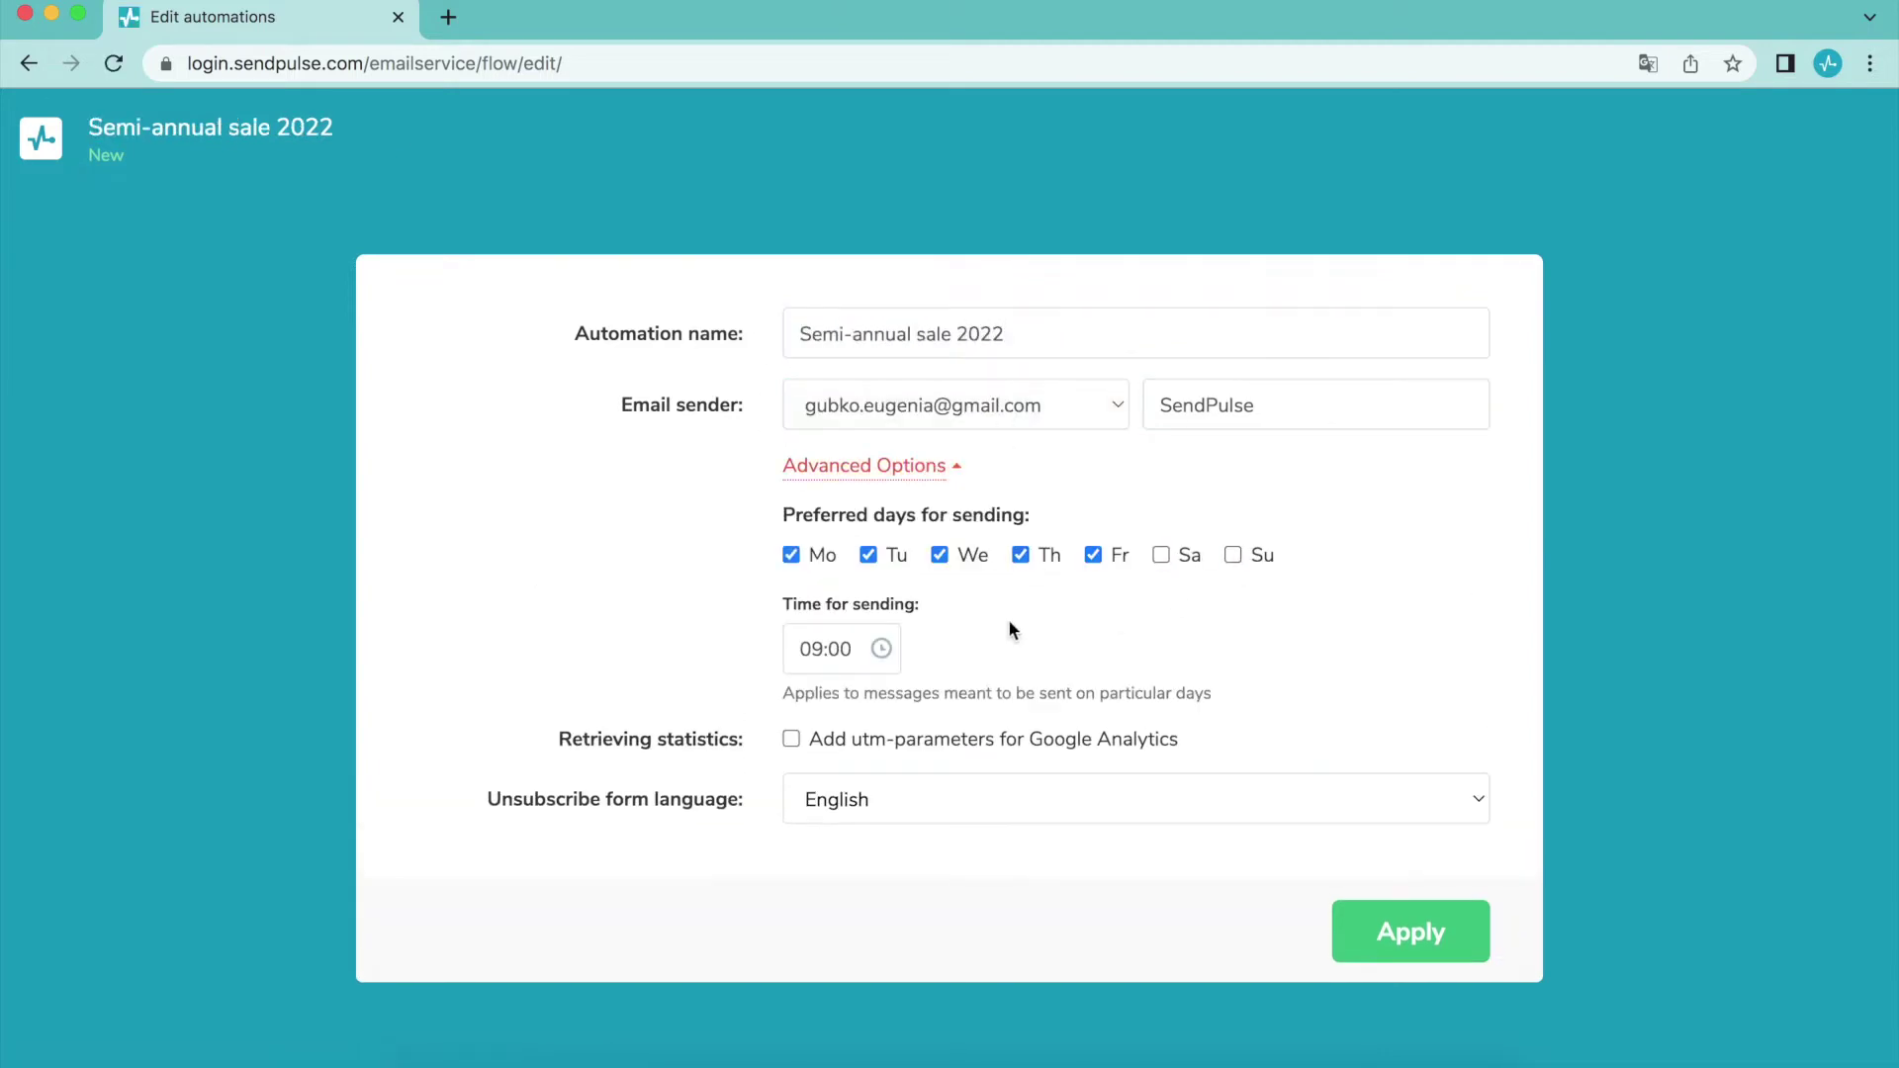
click(850, 649)
click(989, 739)
click(990, 739)
click(1018, 786)
click(1018, 787)
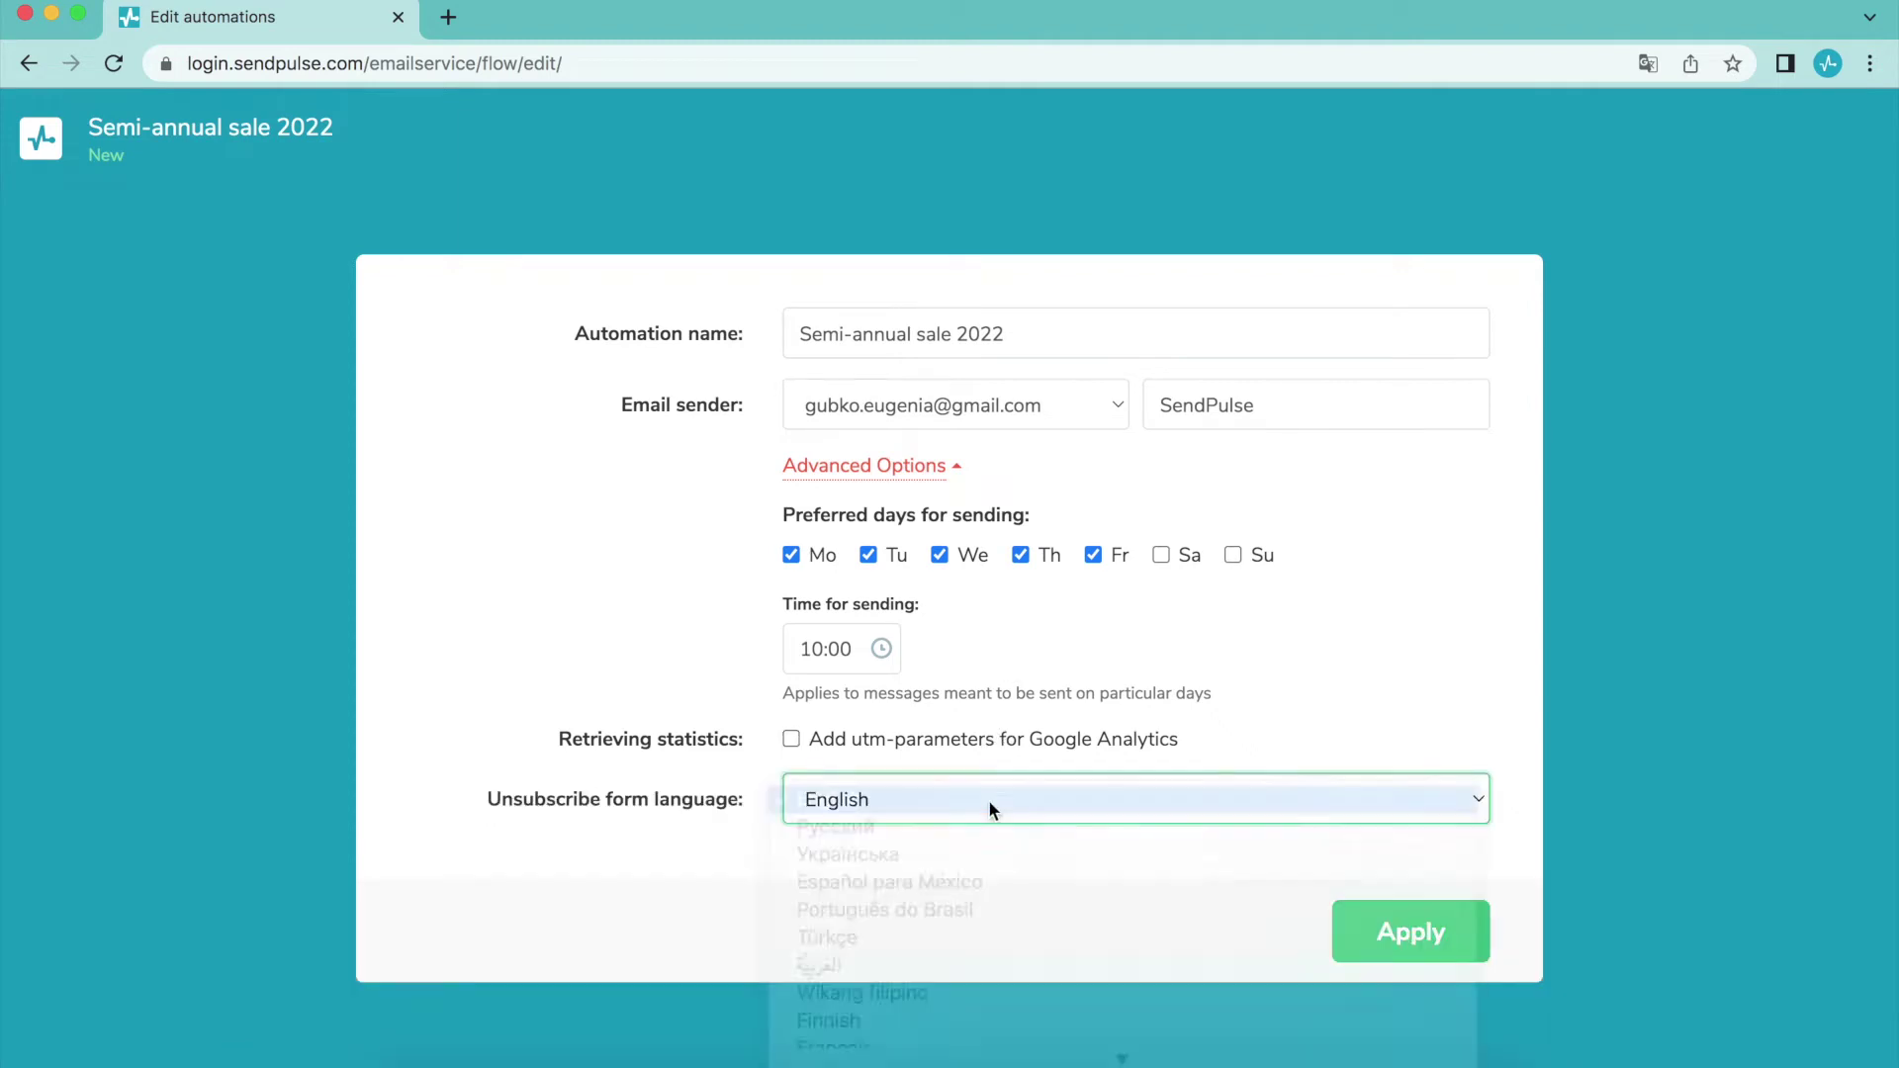
click(1412, 932)
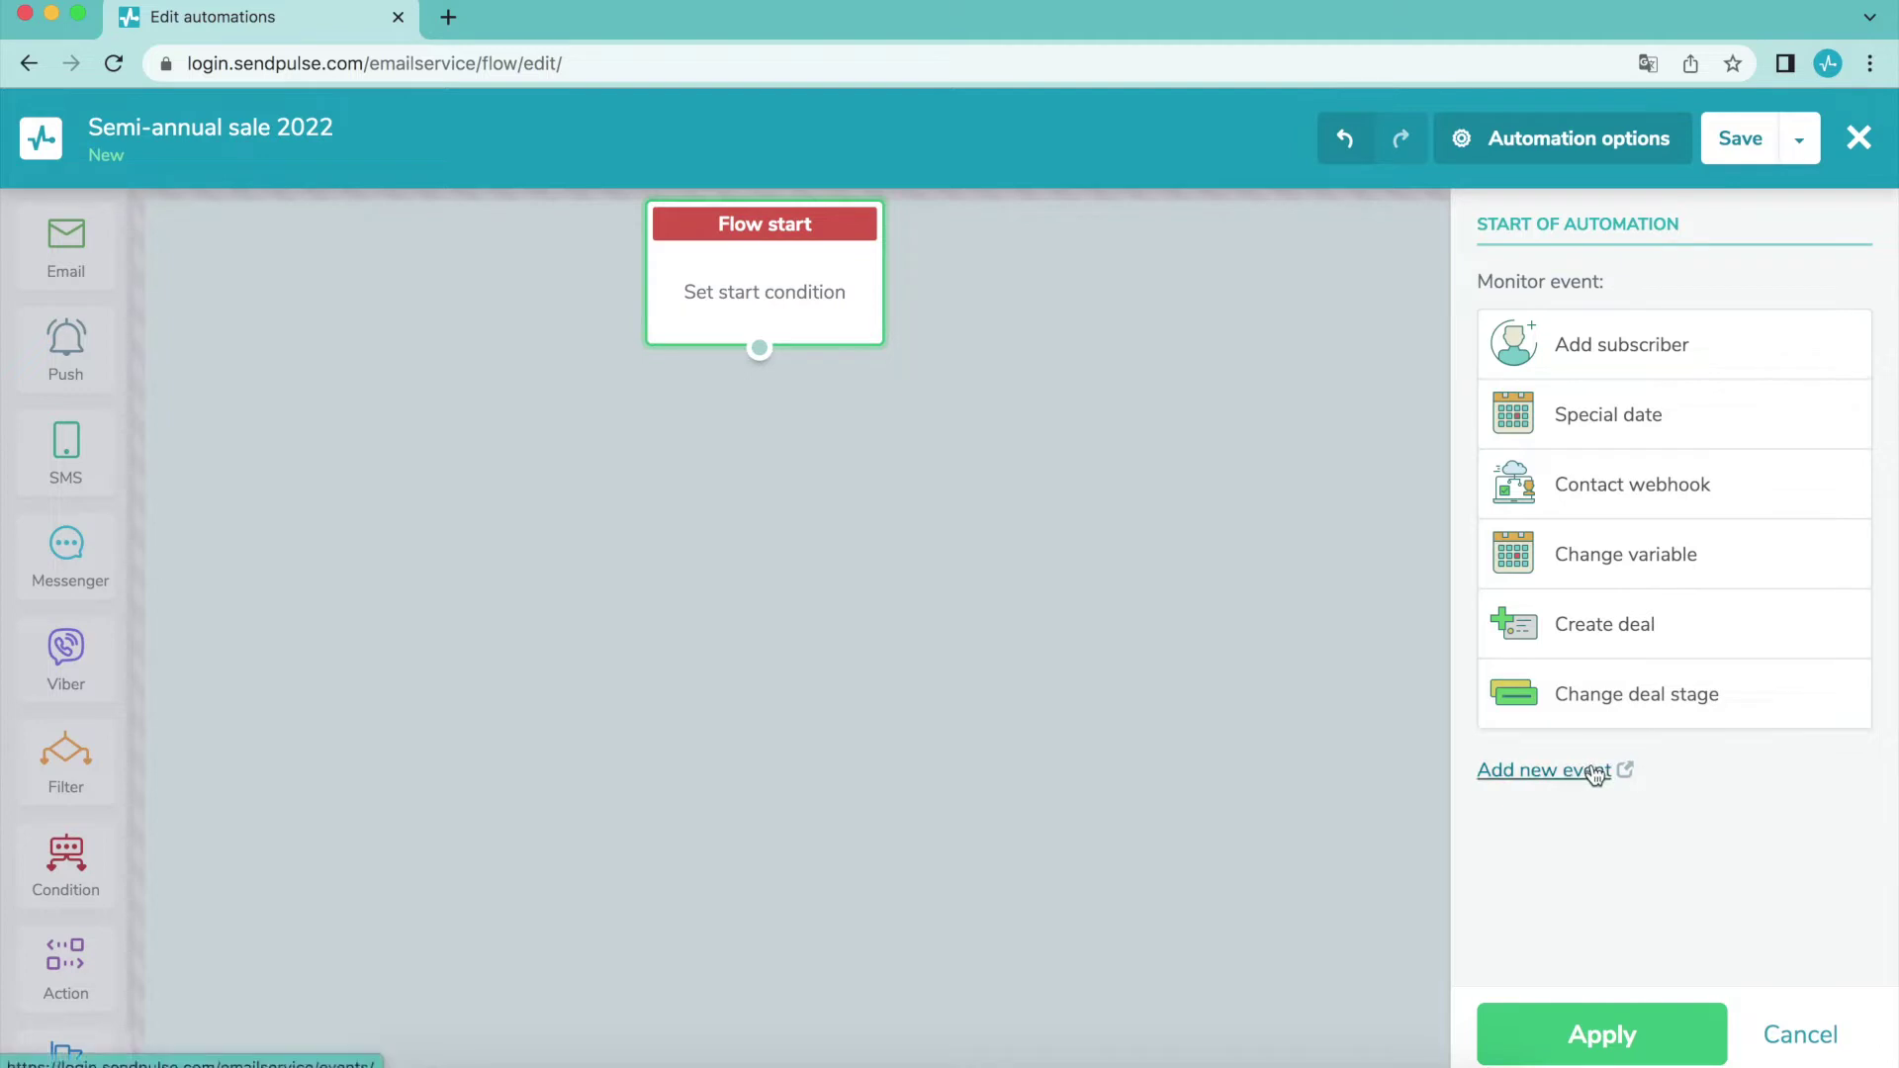
Trigger the flow when a subscriber joins the SendPulse mailing list, and add an Email step
click(1644, 345)
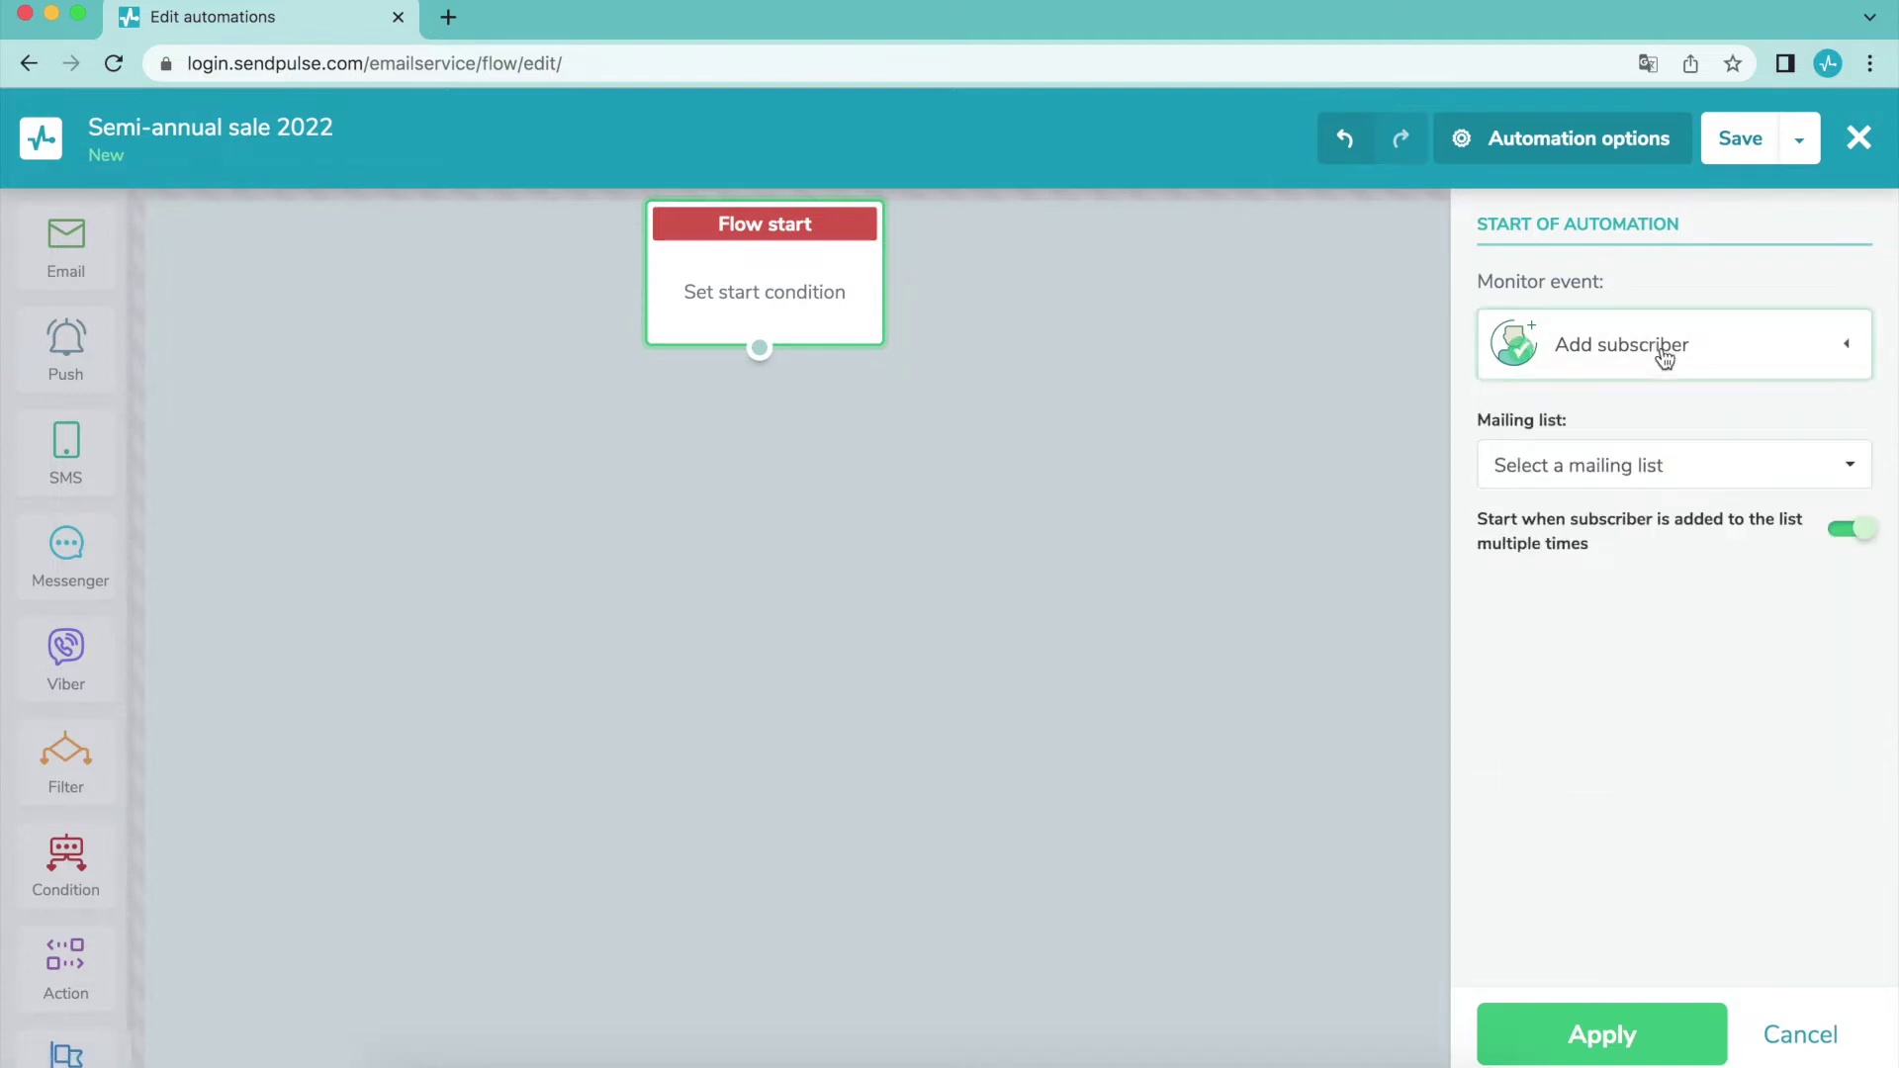
click(1703, 471)
click(1682, 633)
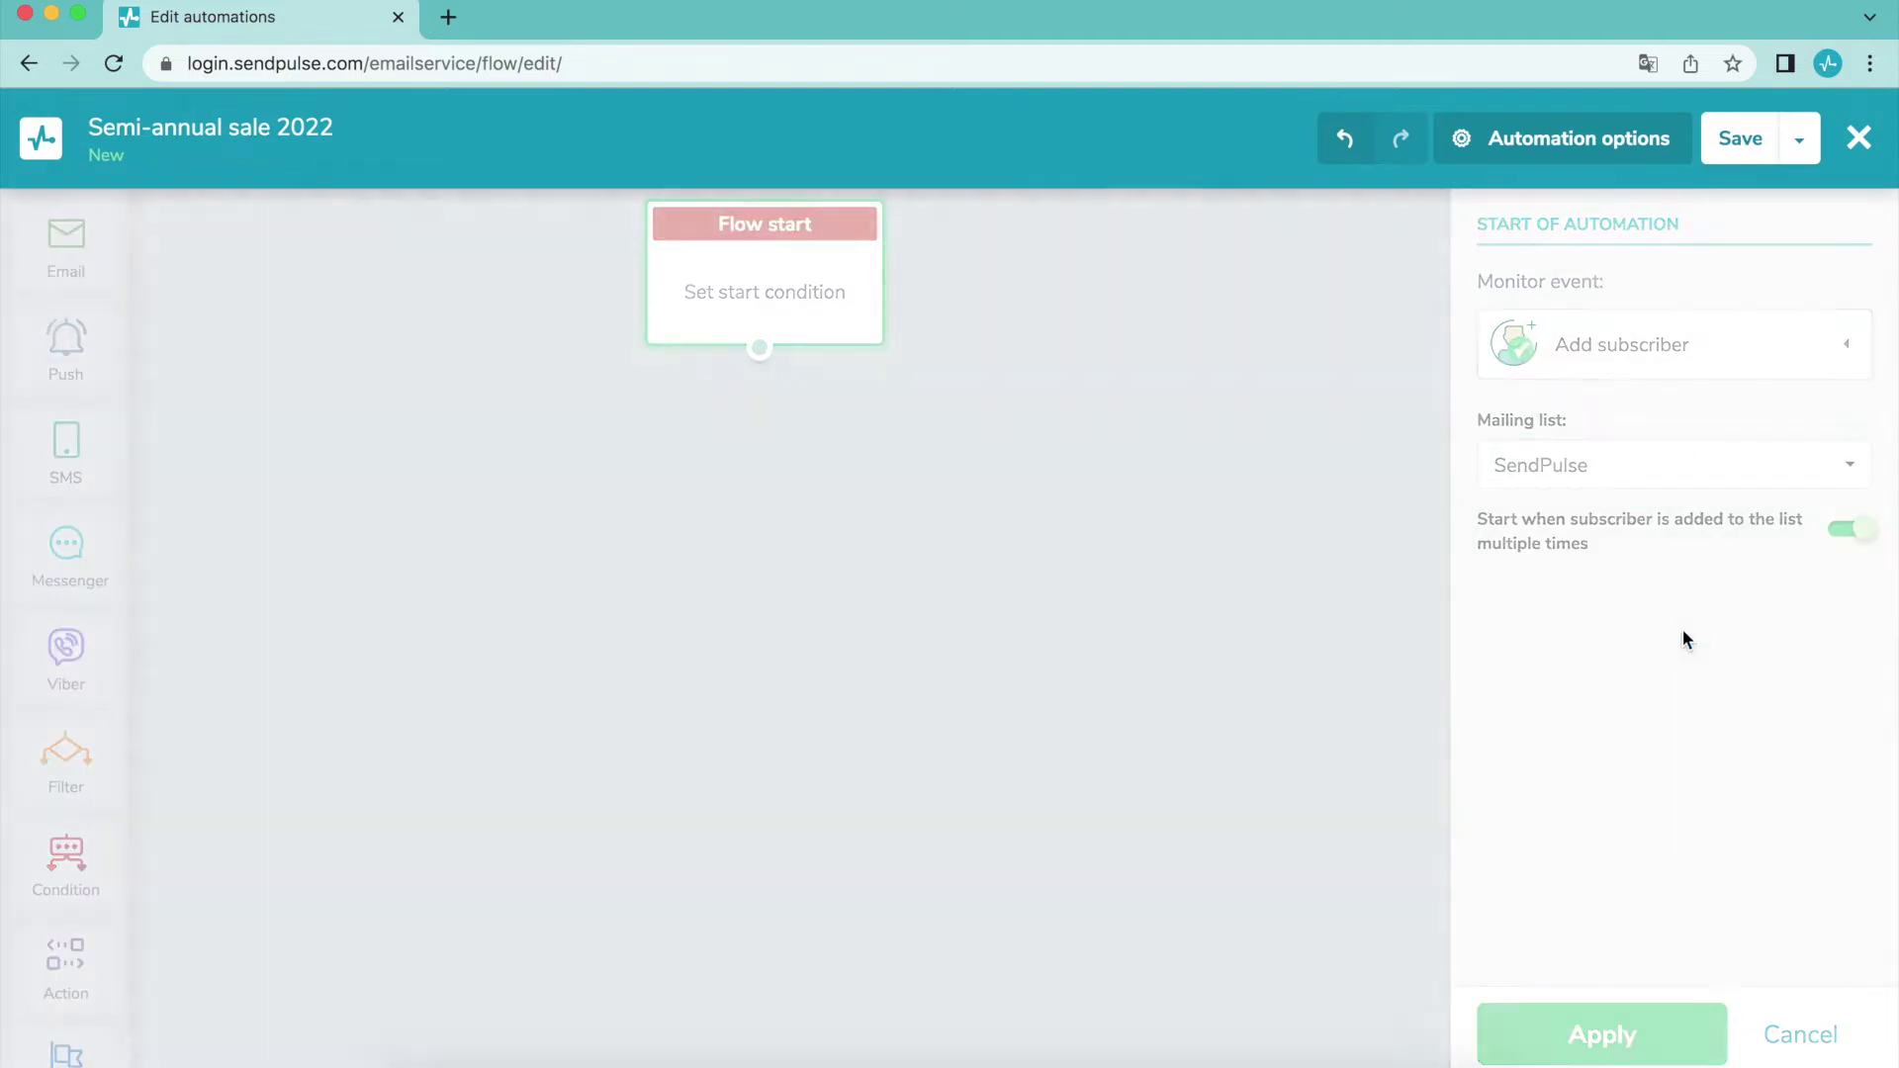
click(1644, 1024)
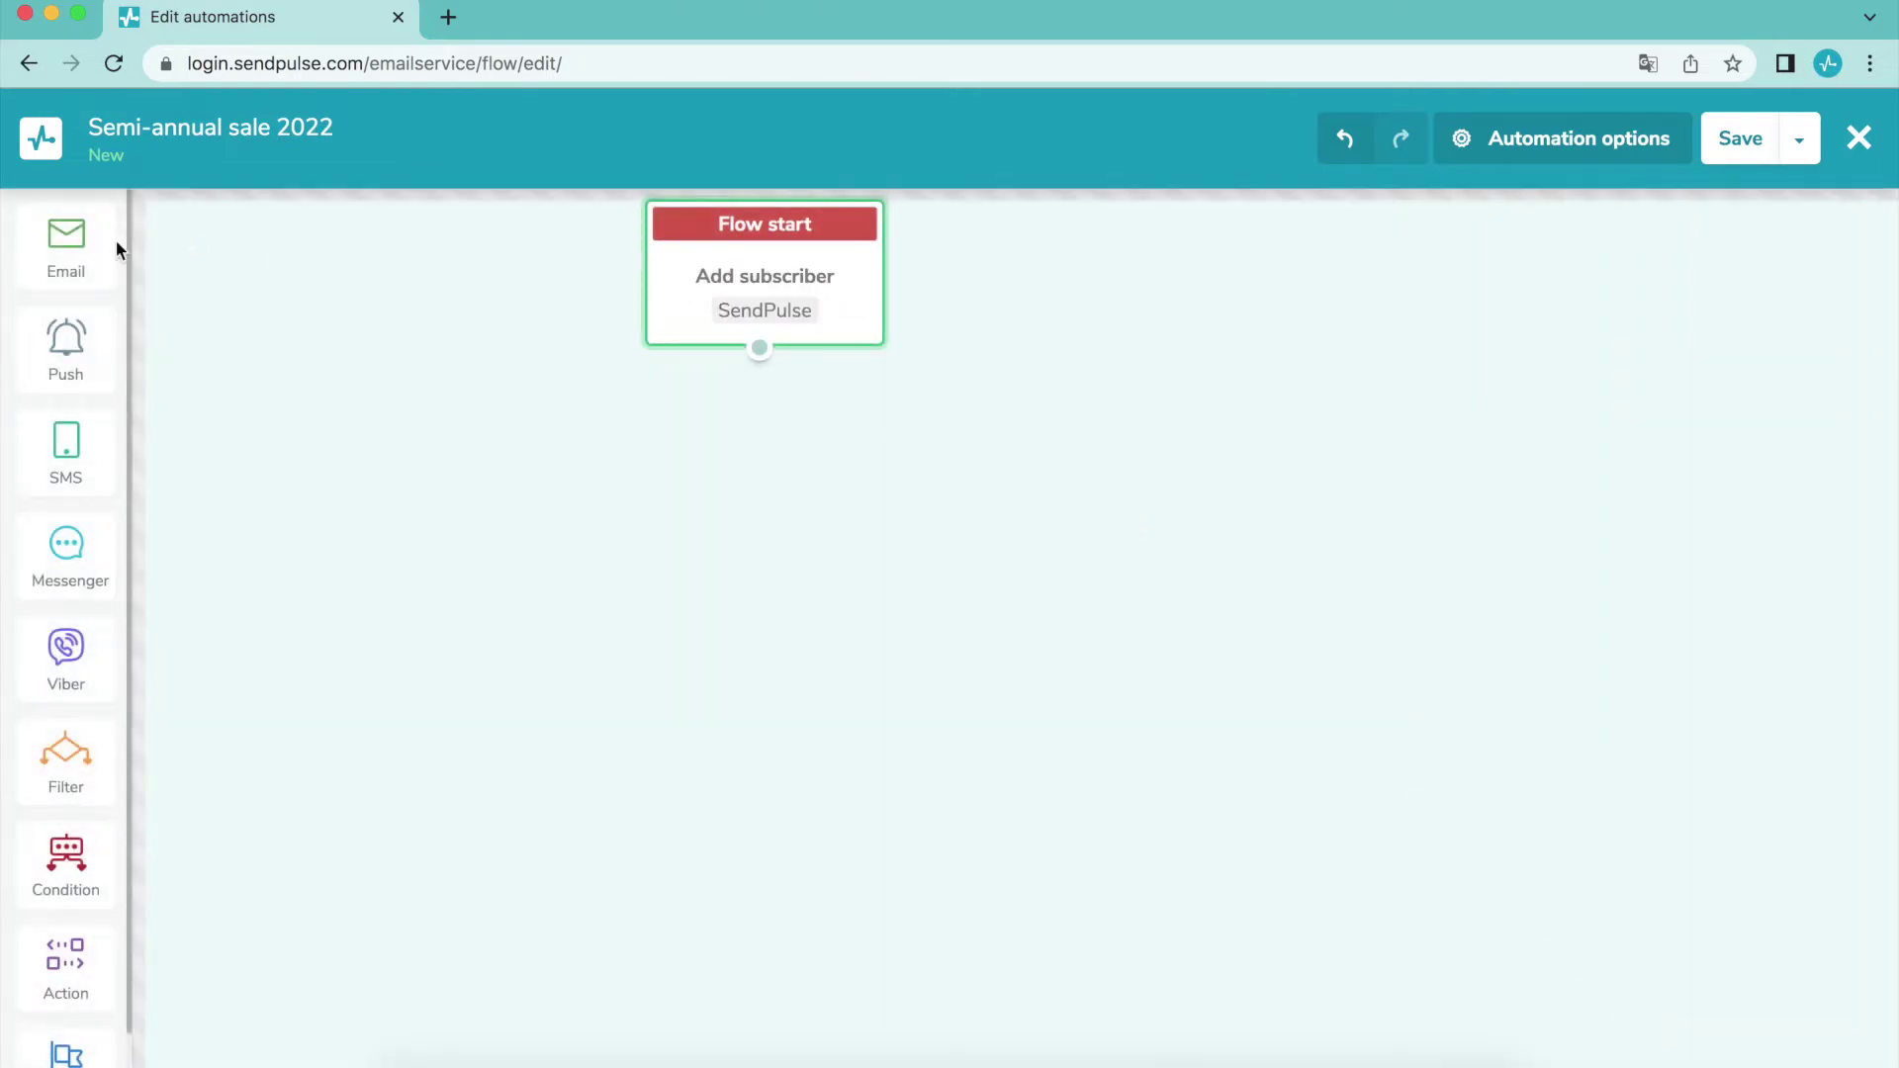
drag(109, 243, 421, 394)
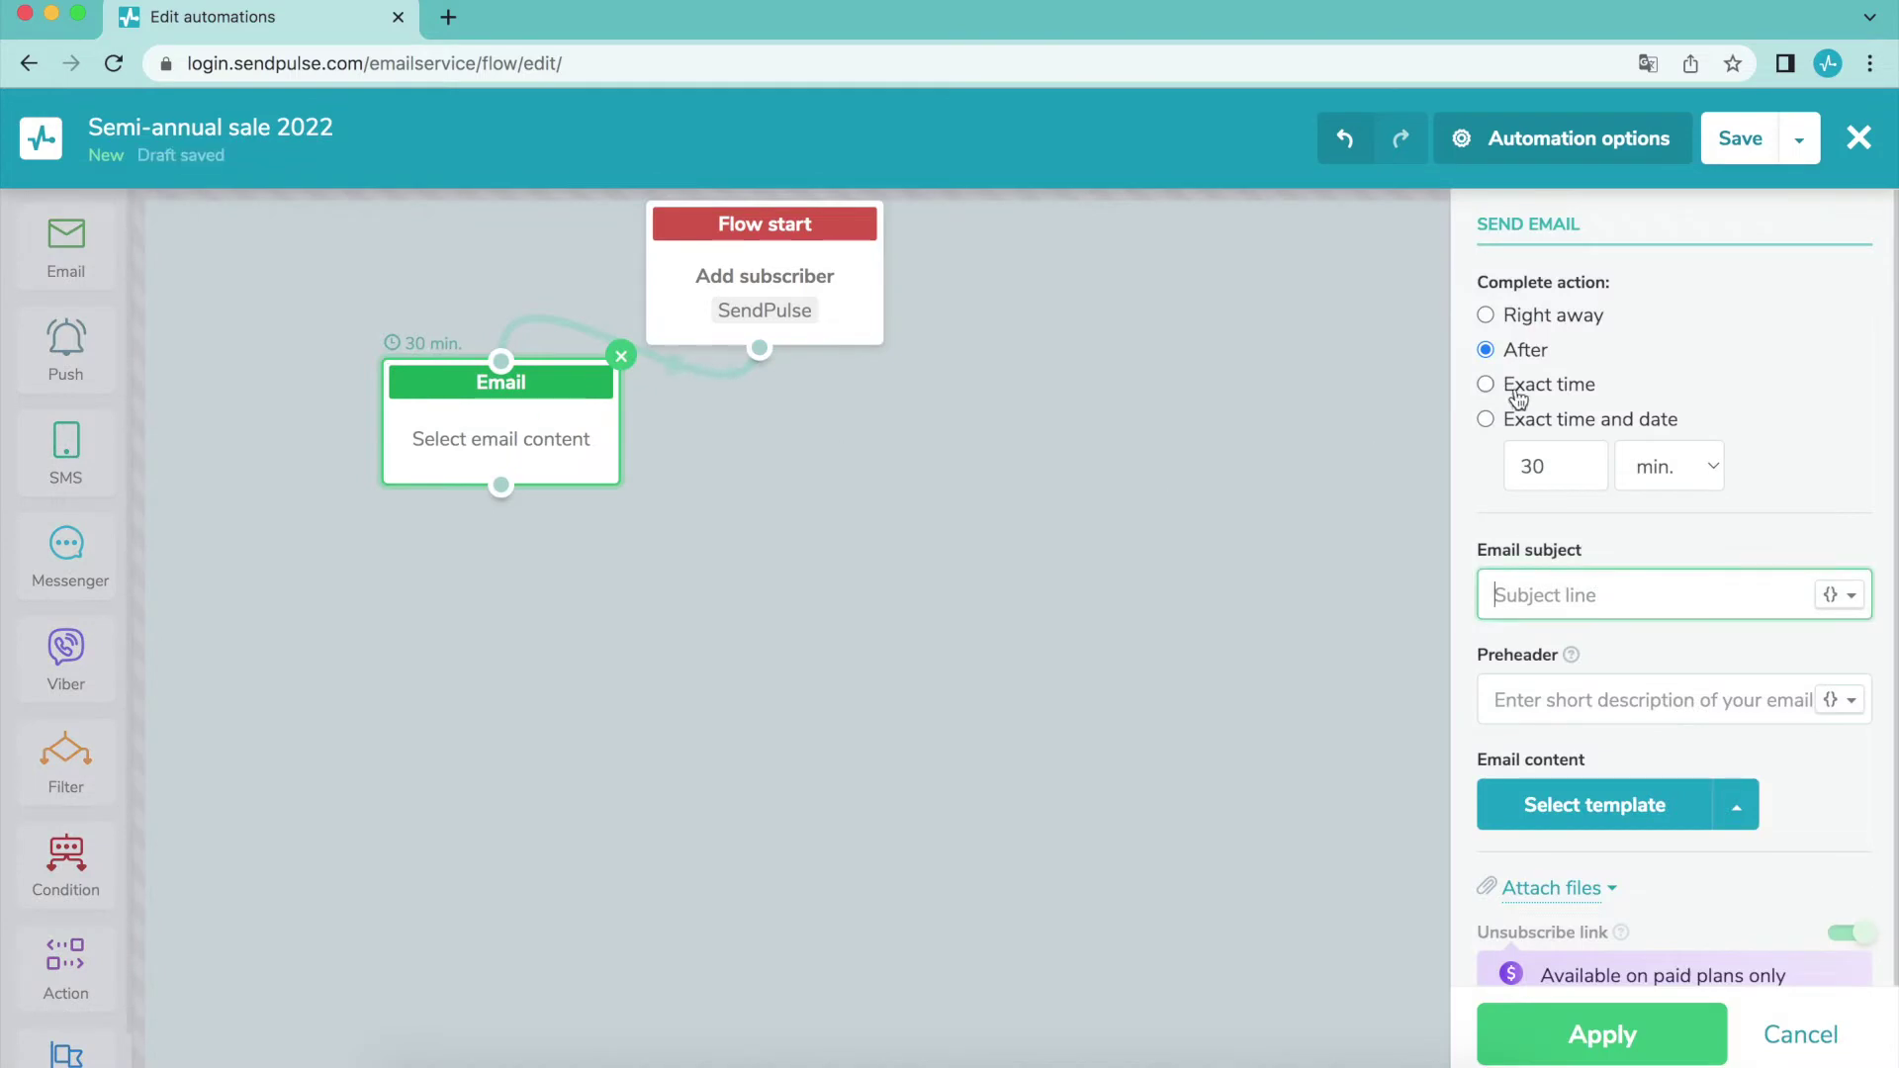
Set the email to send after a 1-hour delay
click(1573, 315)
click(1530, 348)
click(1529, 386)
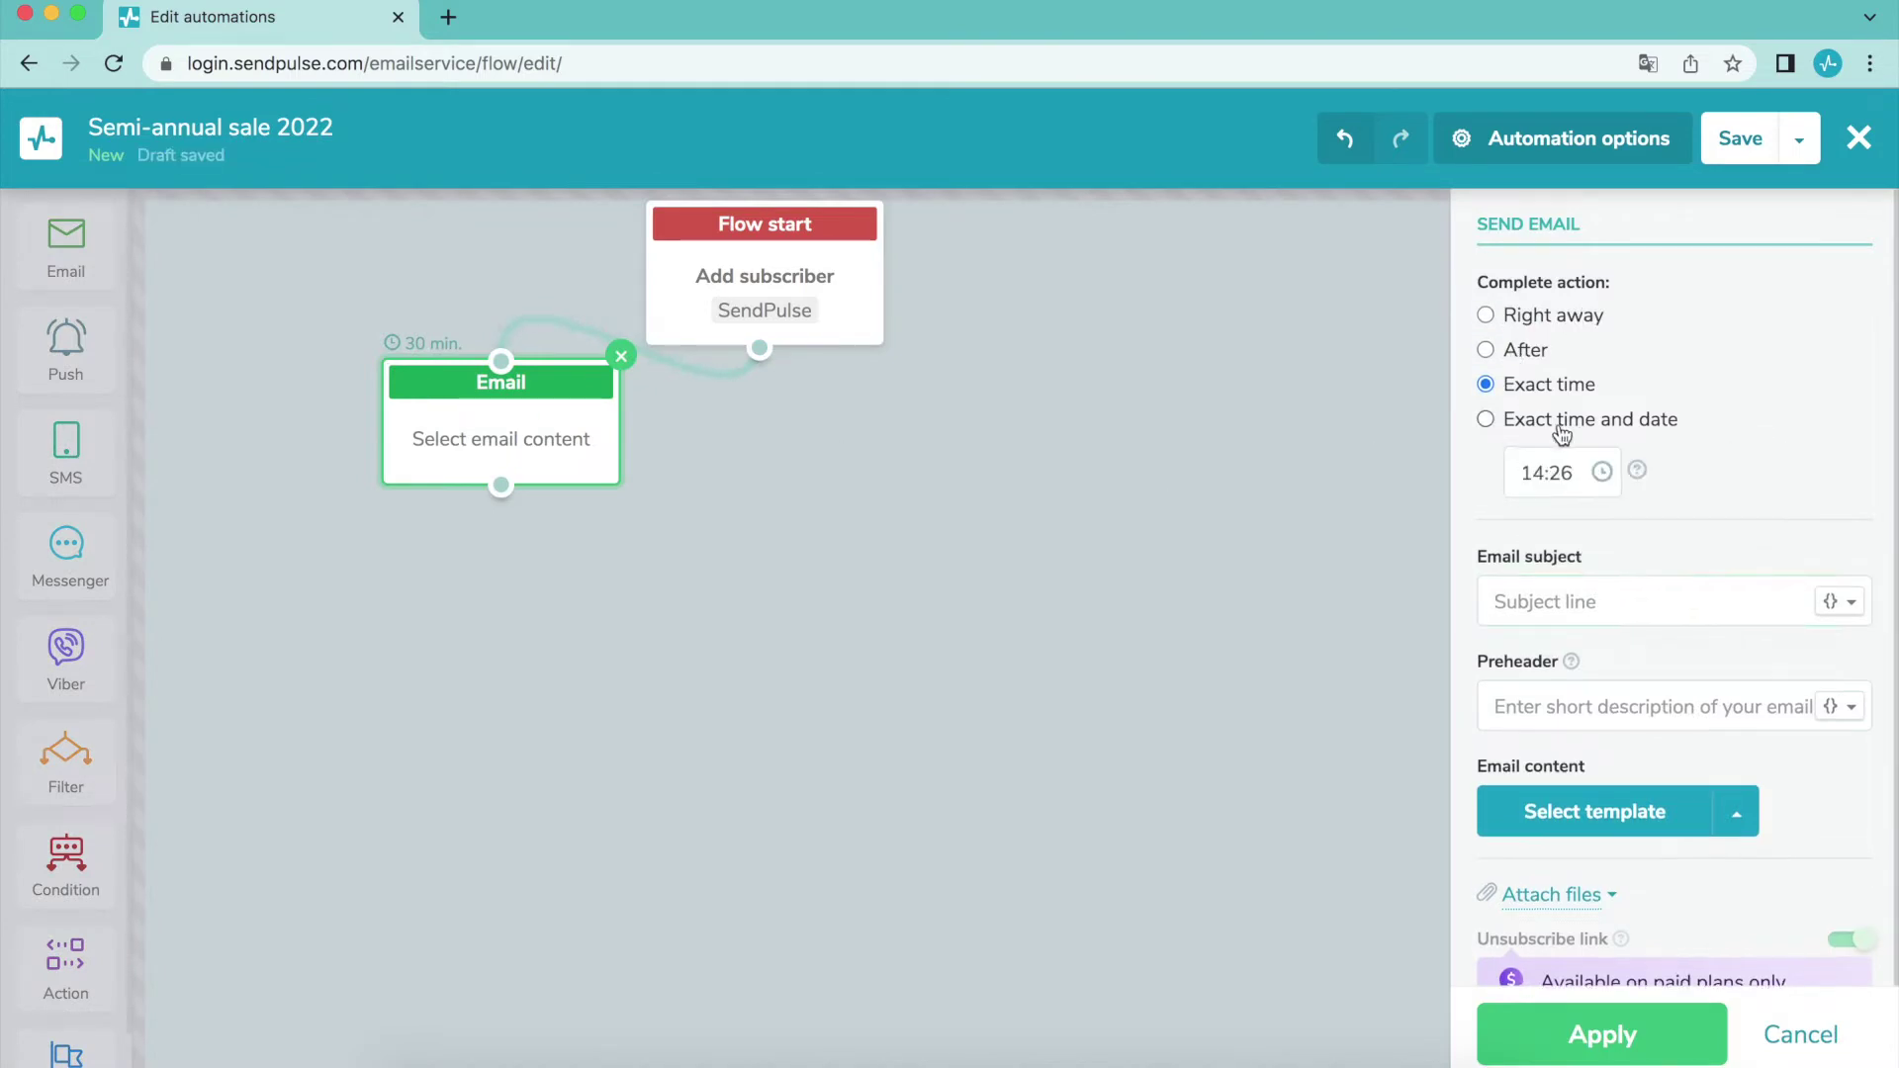
click(1562, 421)
click(1523, 354)
click(1670, 466)
click(1660, 506)
click(1581, 459)
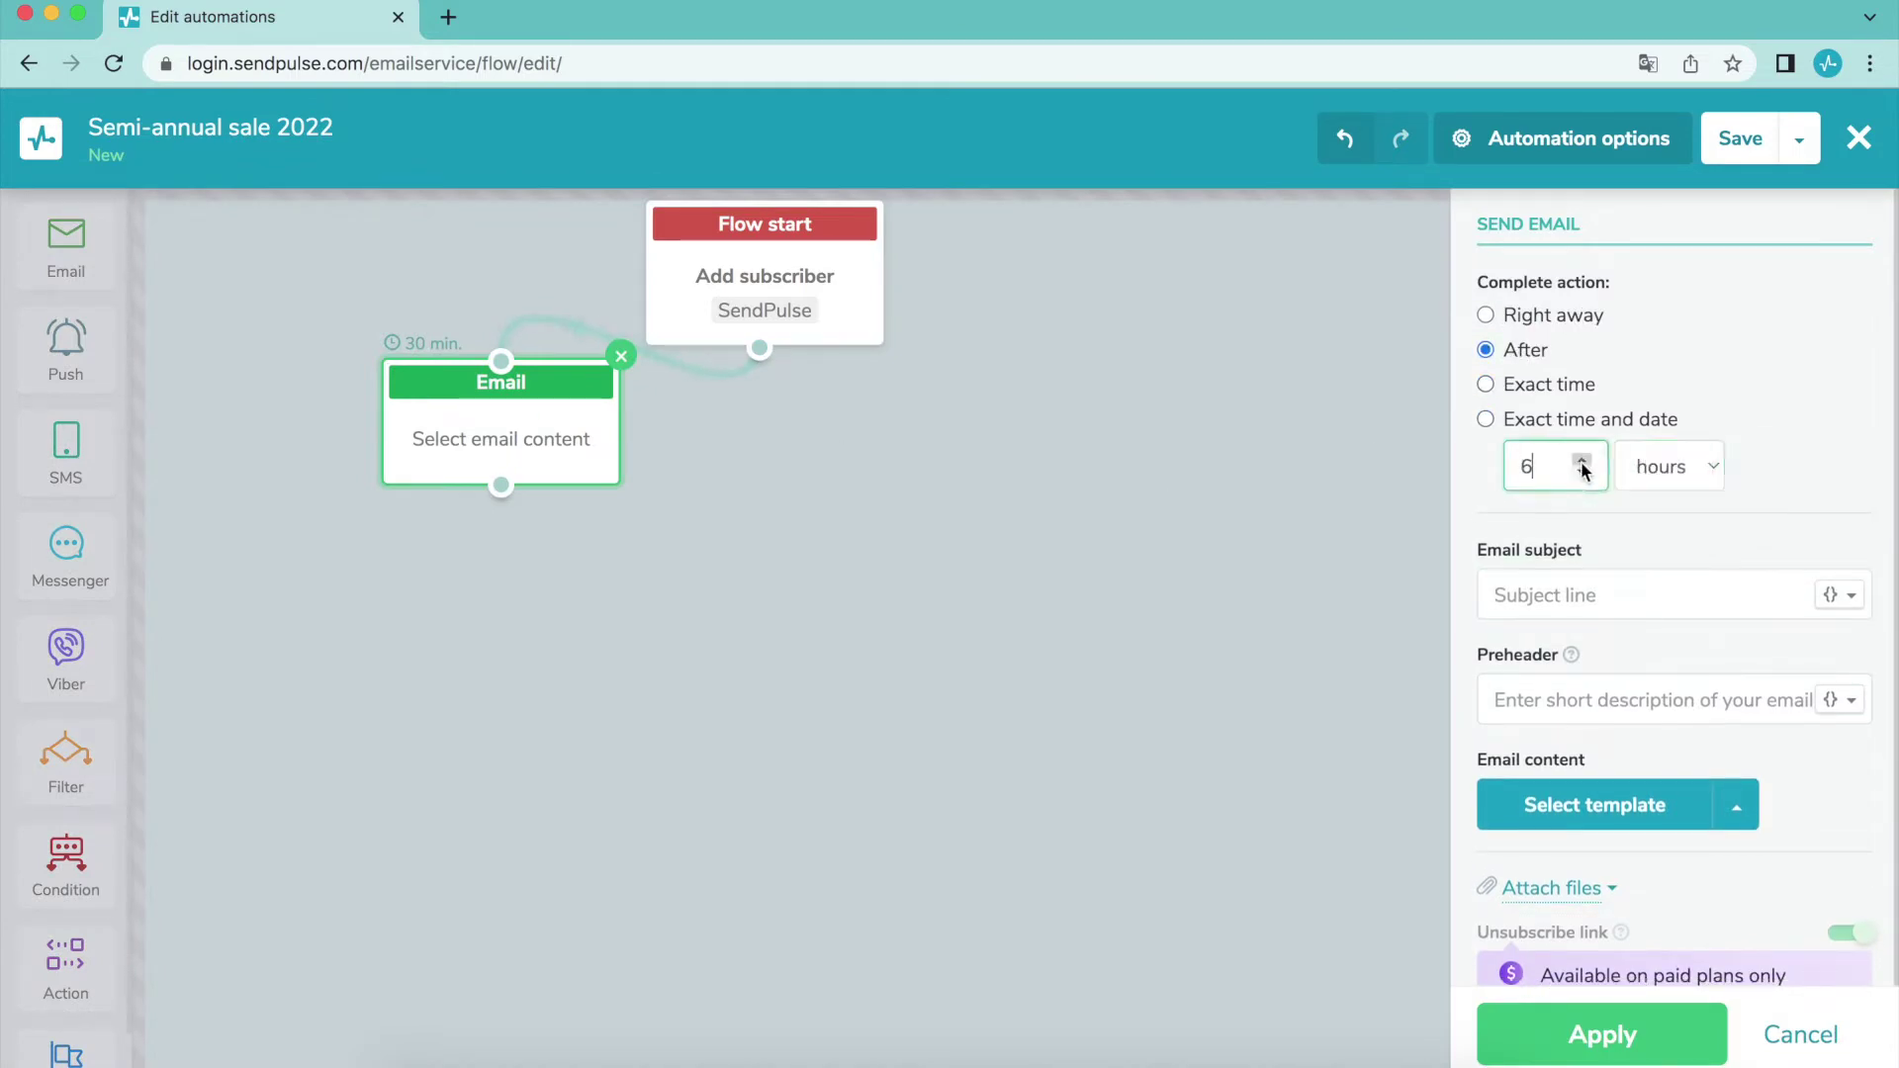
click(1582, 474)
click(1581, 473)
click(1582, 474)
click(1581, 473)
click(1581, 474)
Paste the discount subject line, apply the thermal underwear template, and save the email step
click(1617, 595)
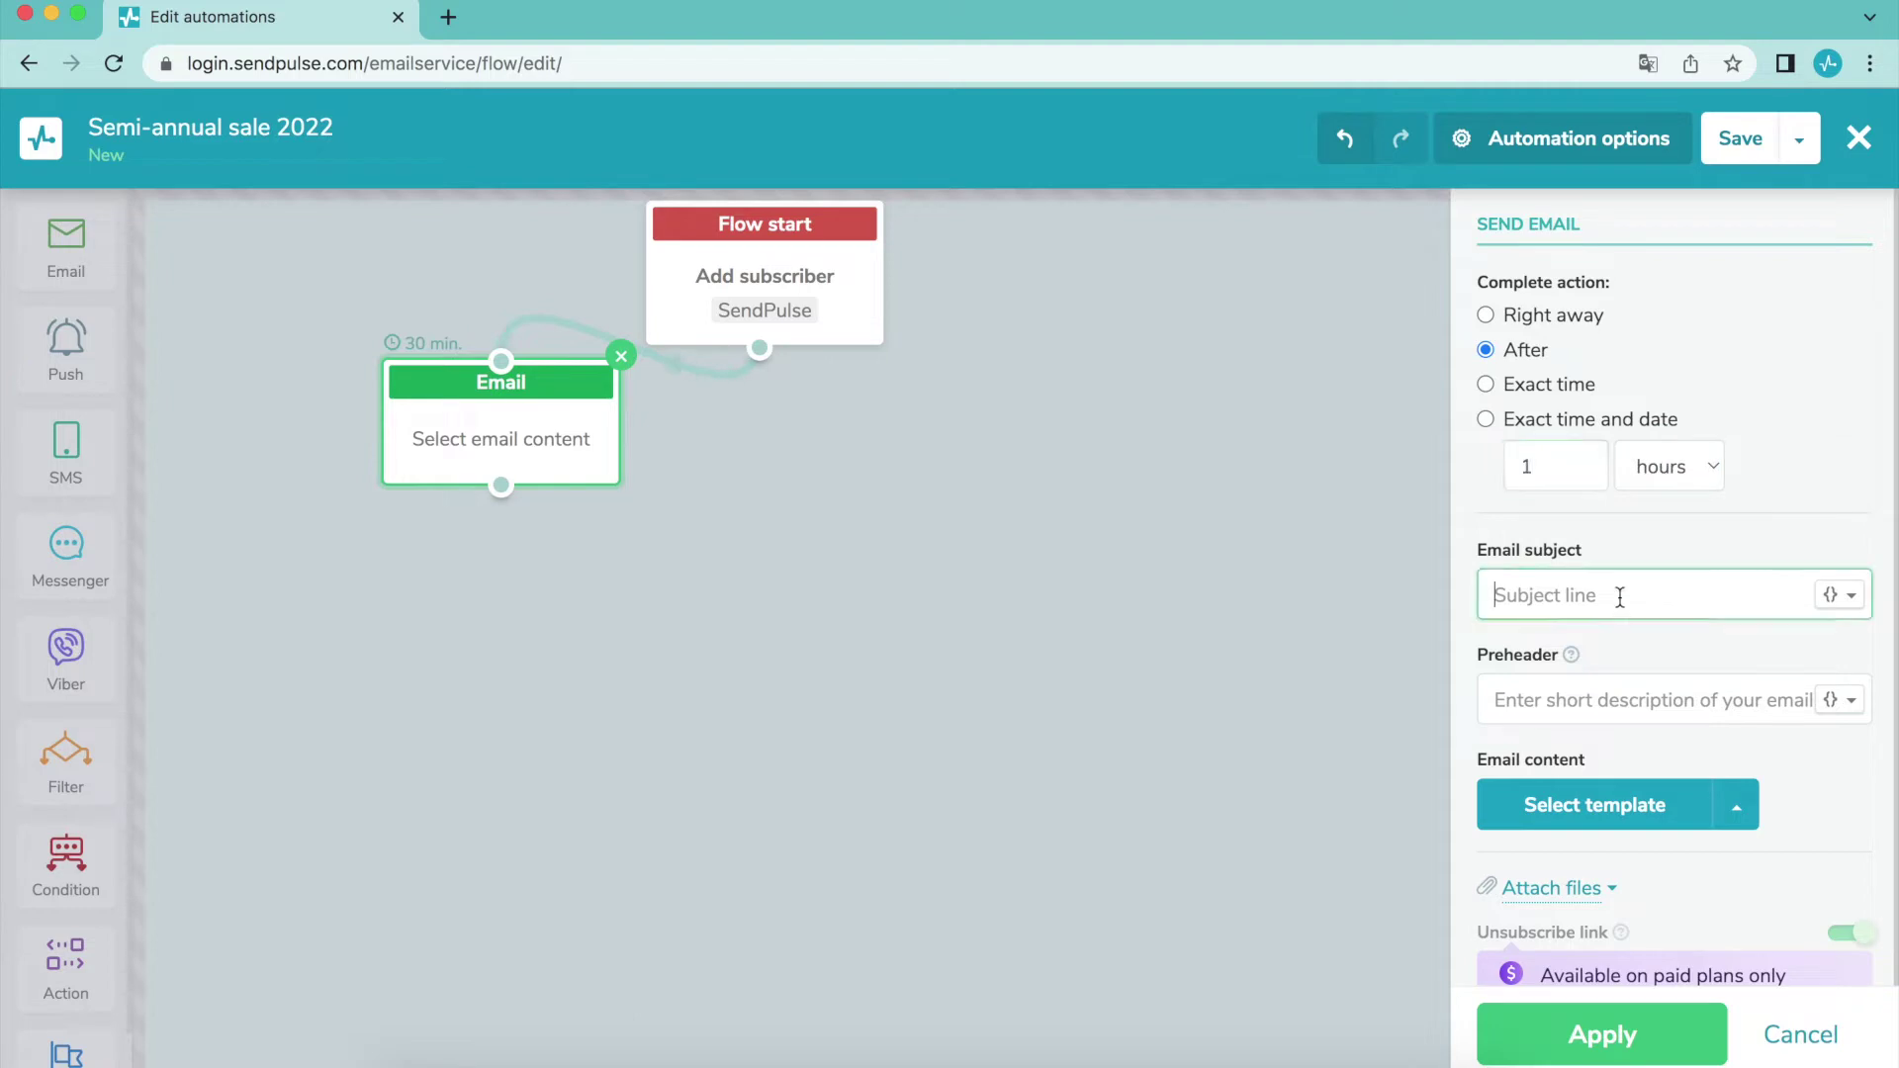
key(super+v)
click(1517, 598)
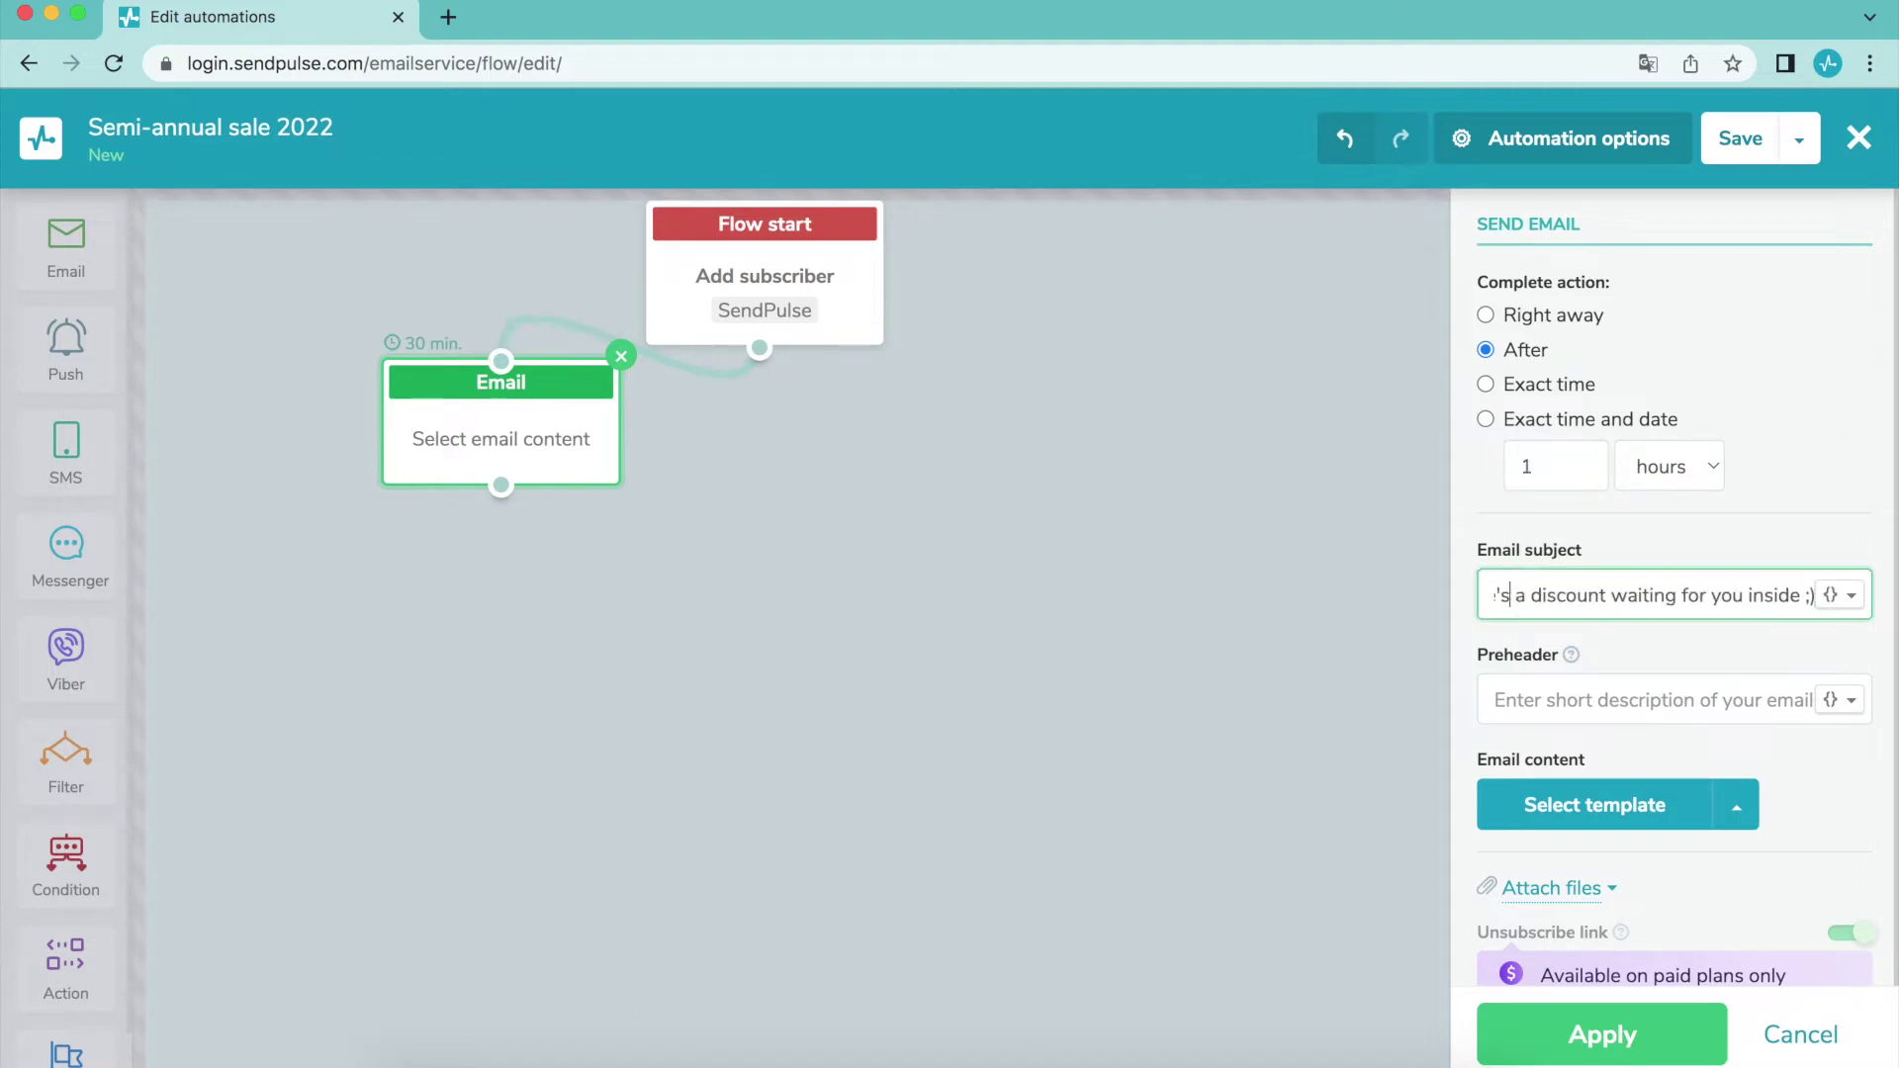
click(1645, 809)
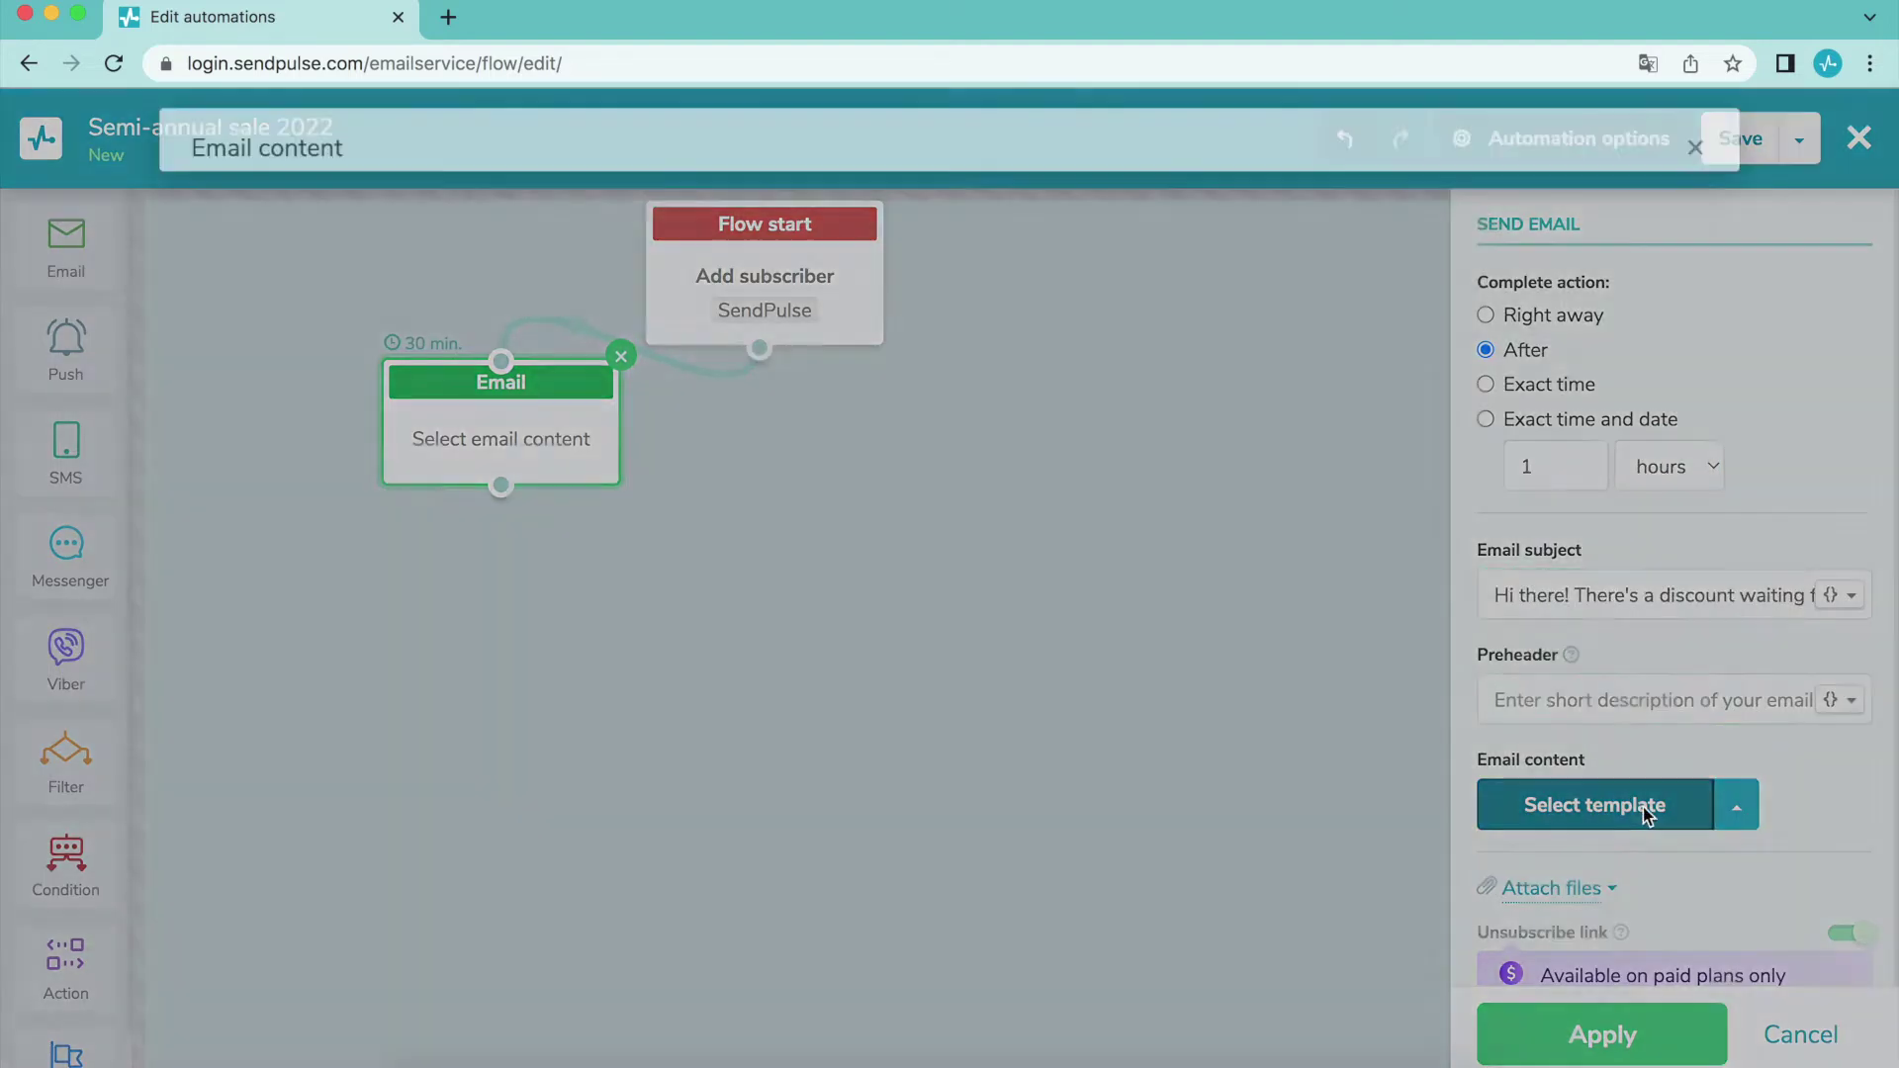
click(952, 464)
click(1088, 1004)
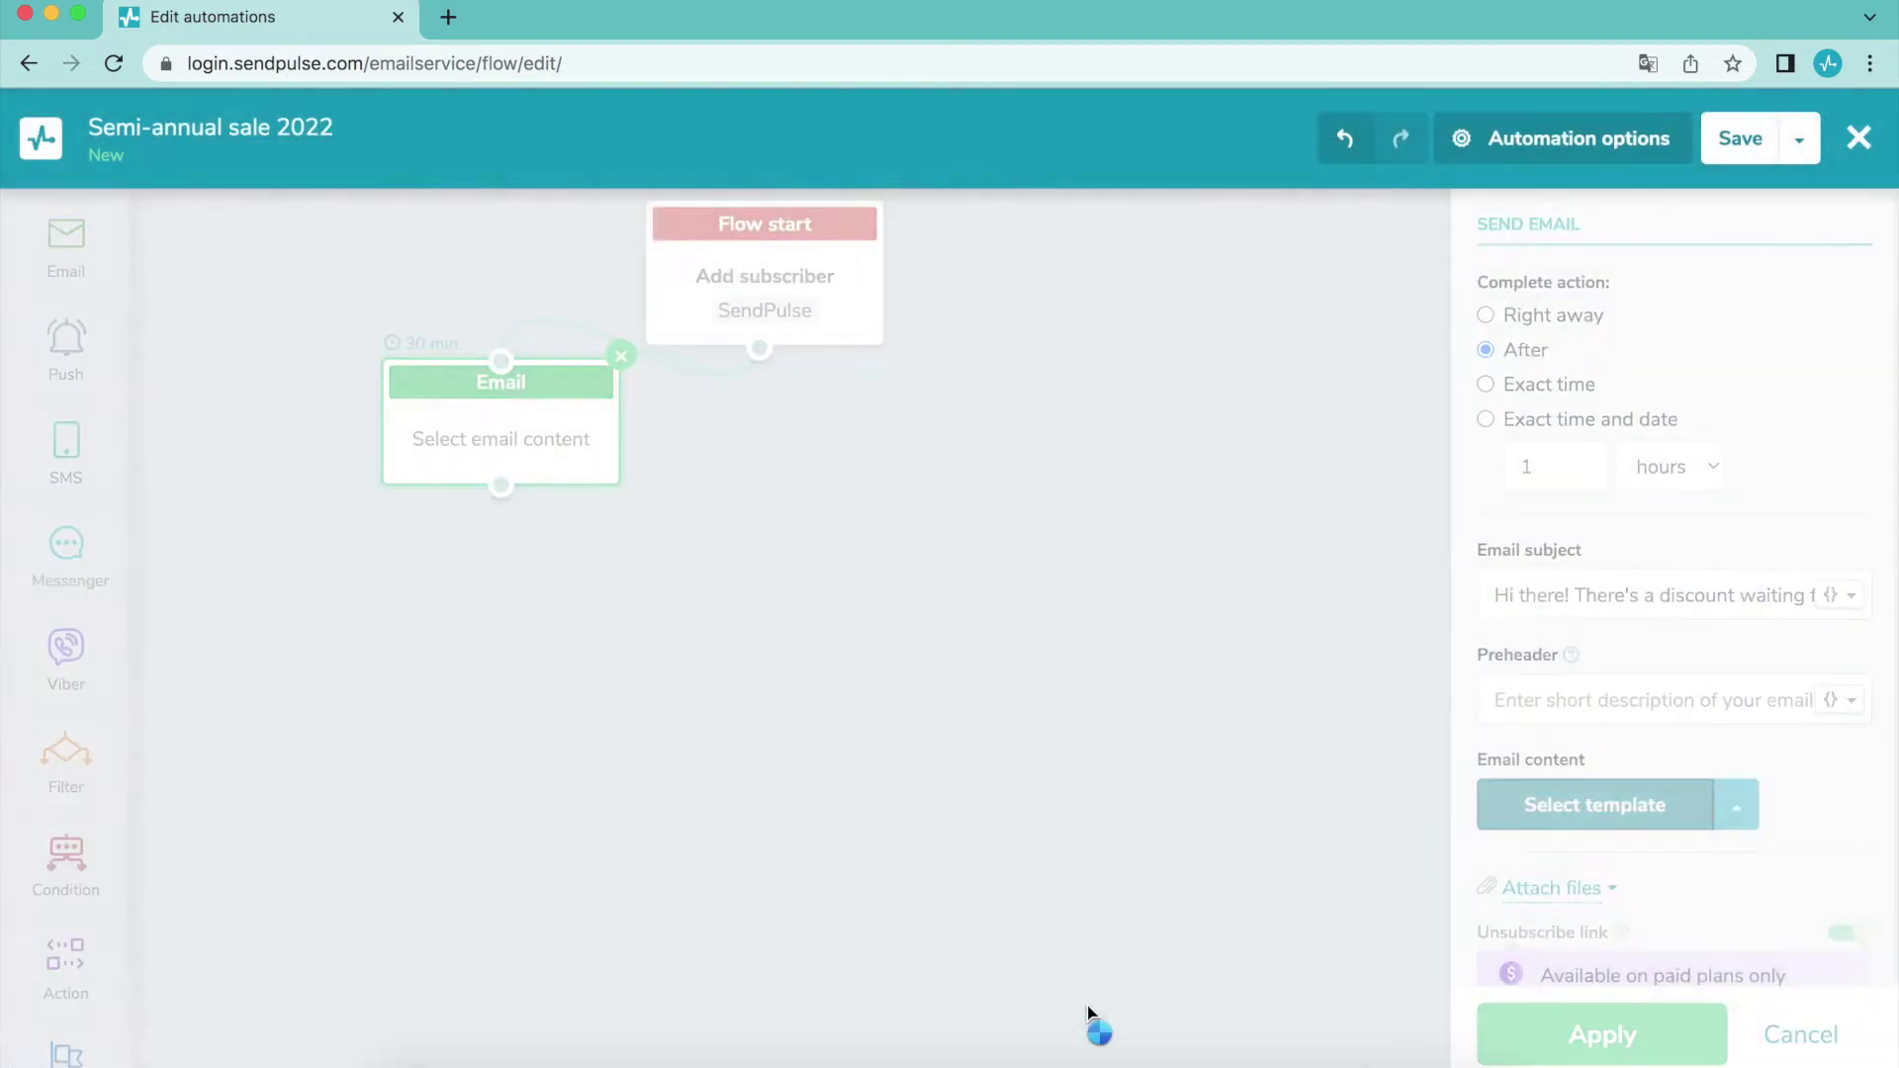
scroll(1708, 784, down, 5)
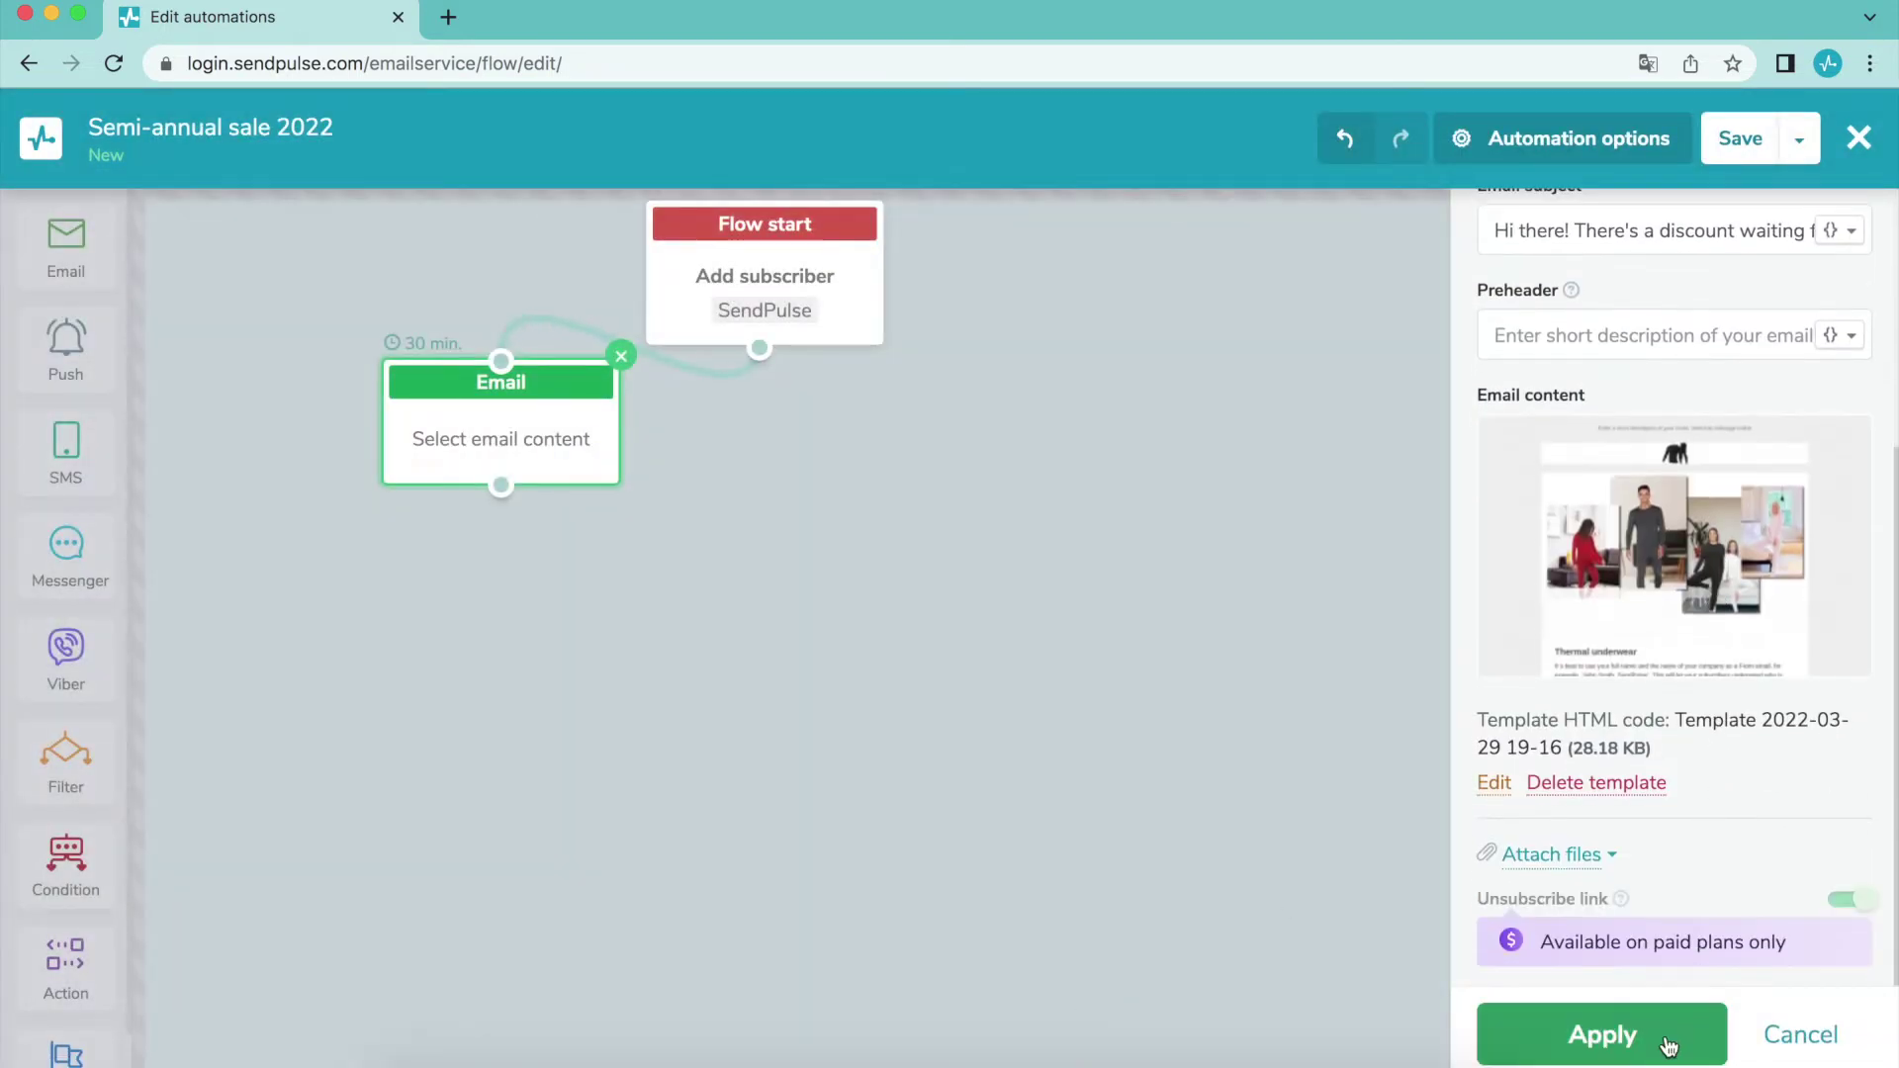
click(1670, 1047)
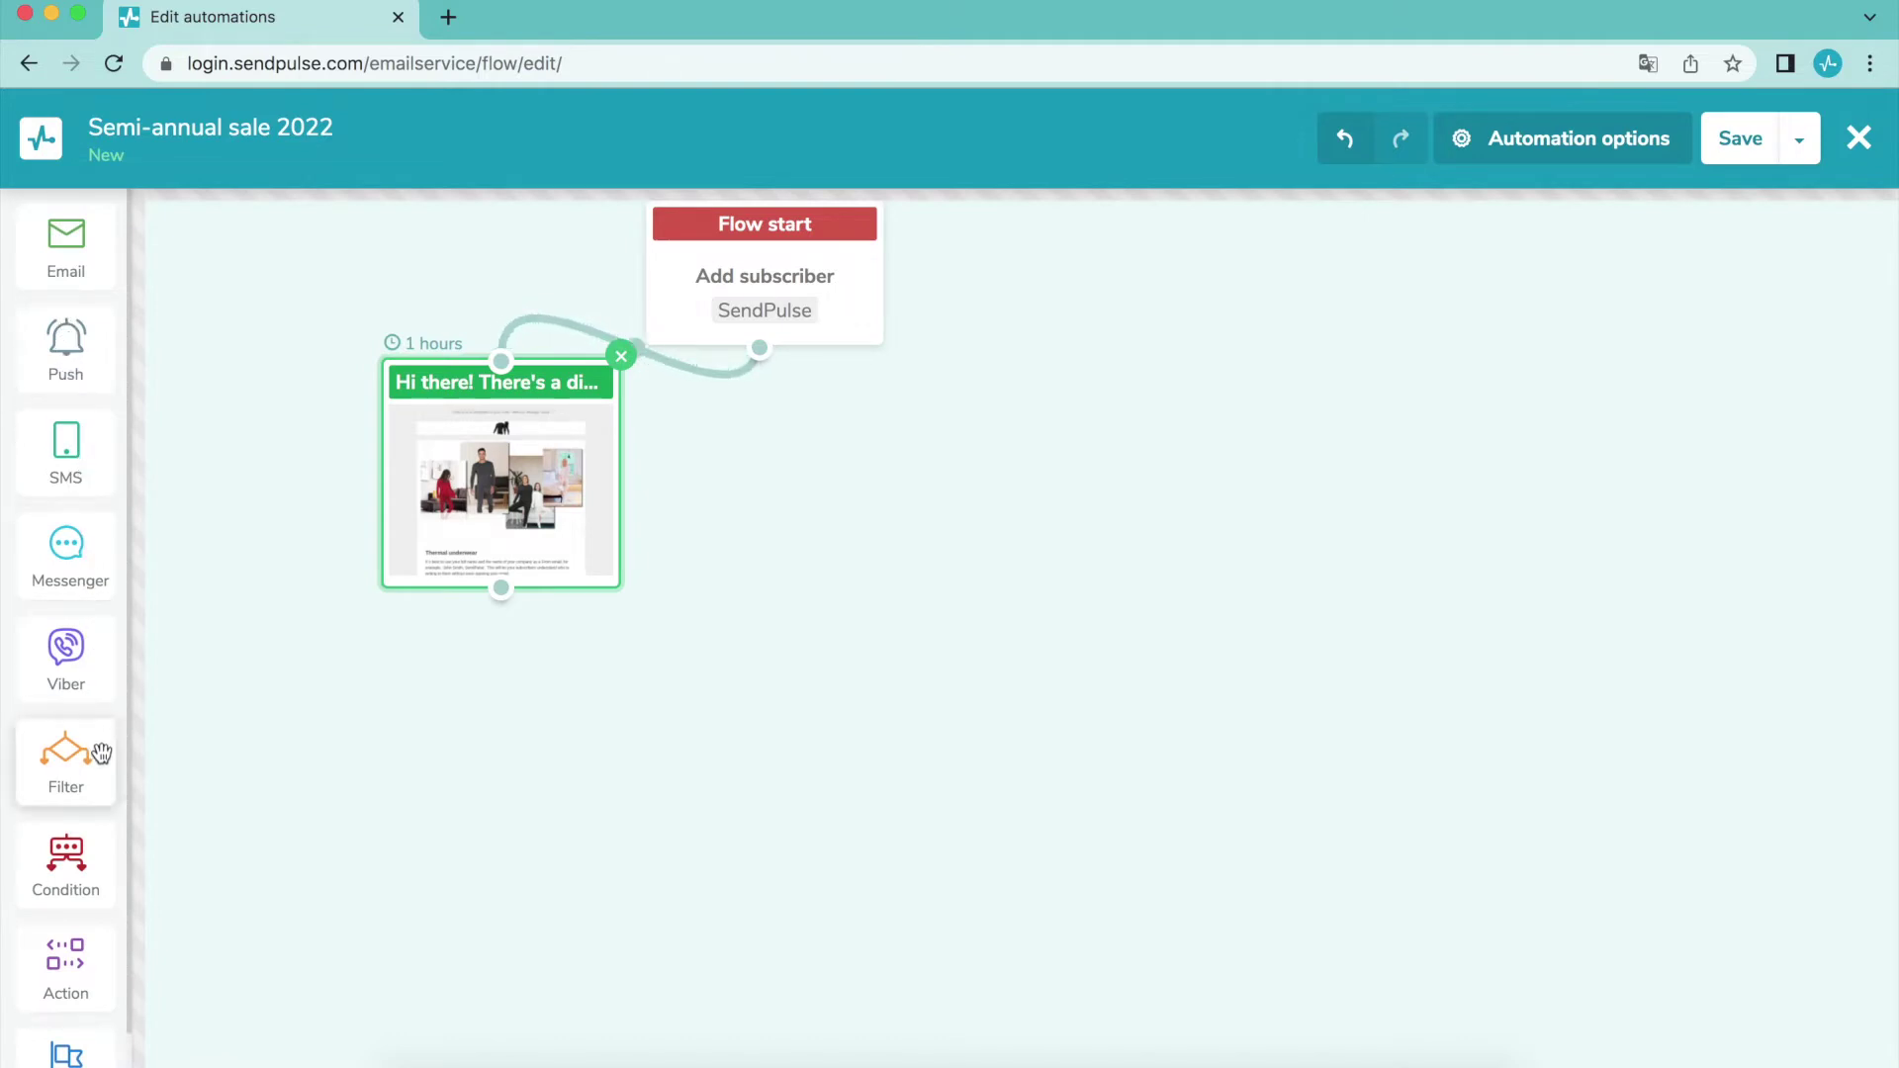
Add a filter step with variable City (String) equal to Chicago
scroll(93, 949, down, 1)
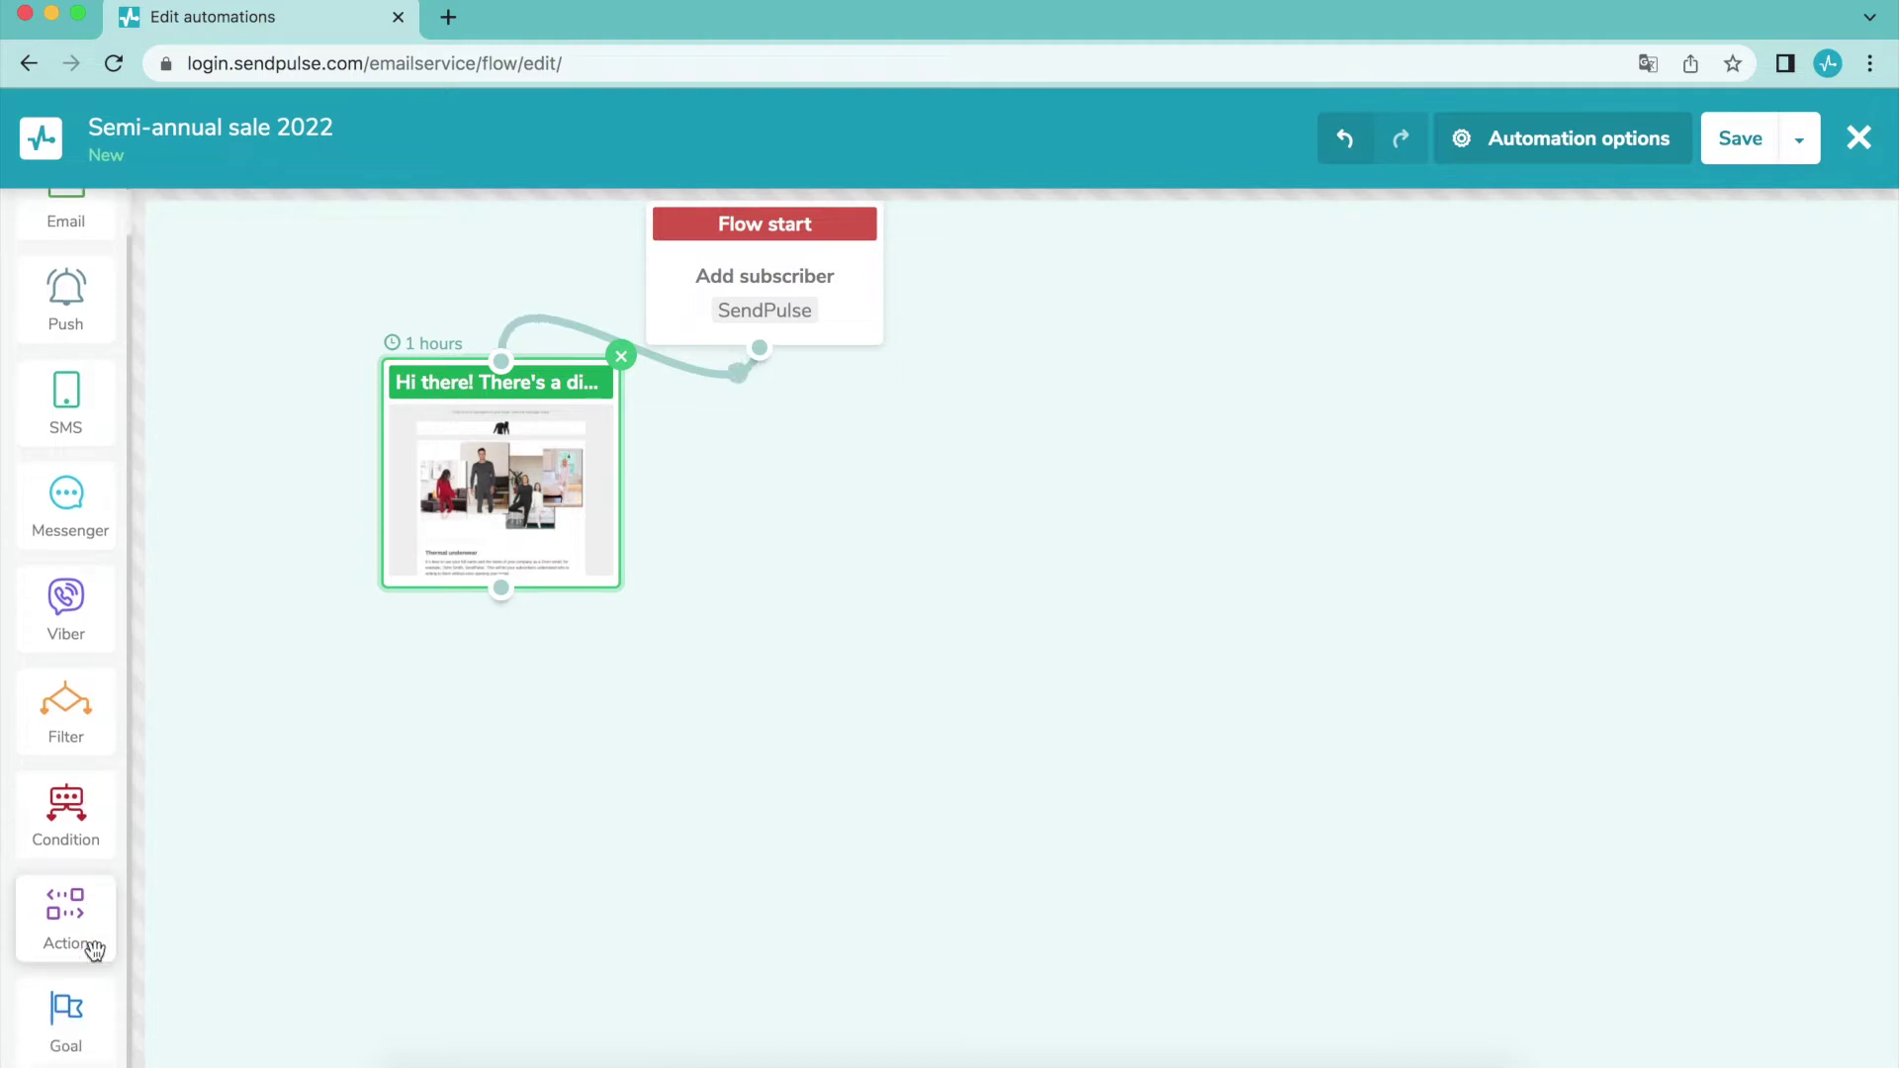
scroll(94, 994, up, 1)
drag(65, 761, 530, 715)
click(1678, 571)
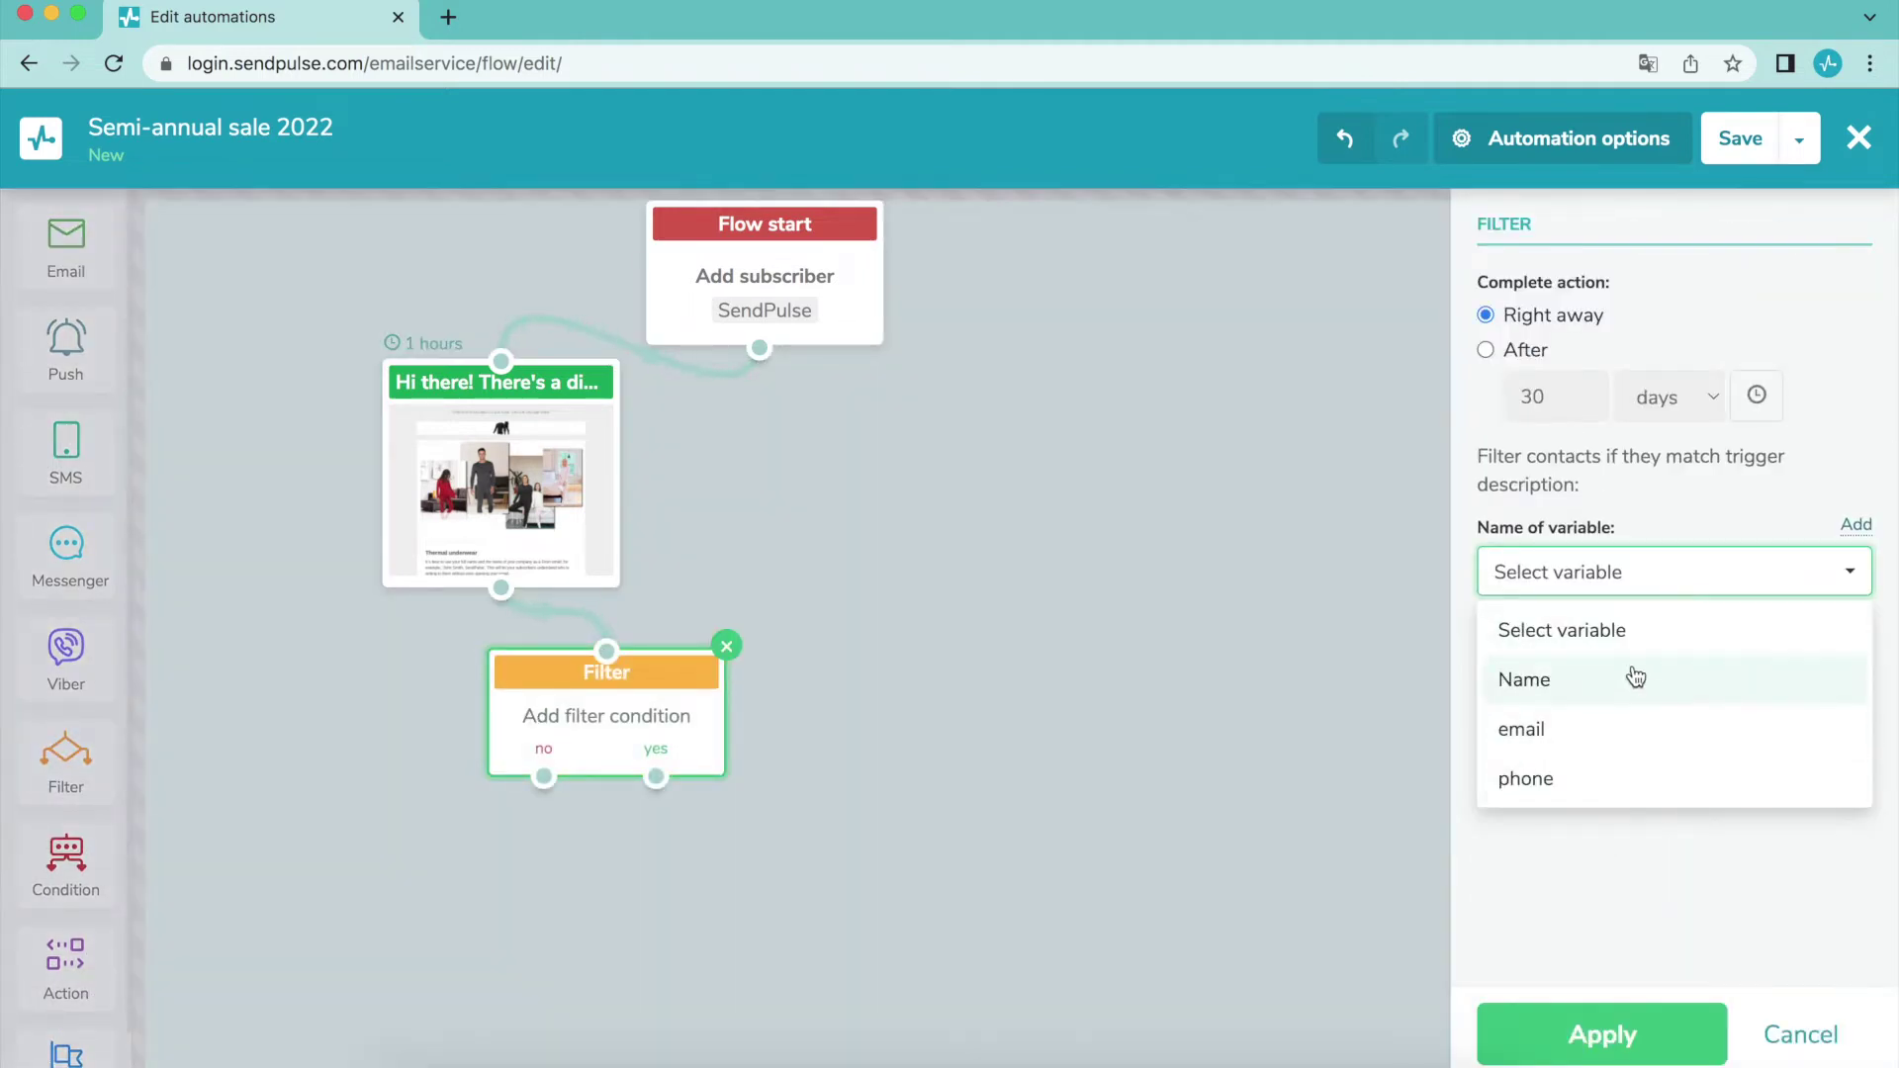
click(1855, 524)
click(1632, 575)
text(City)
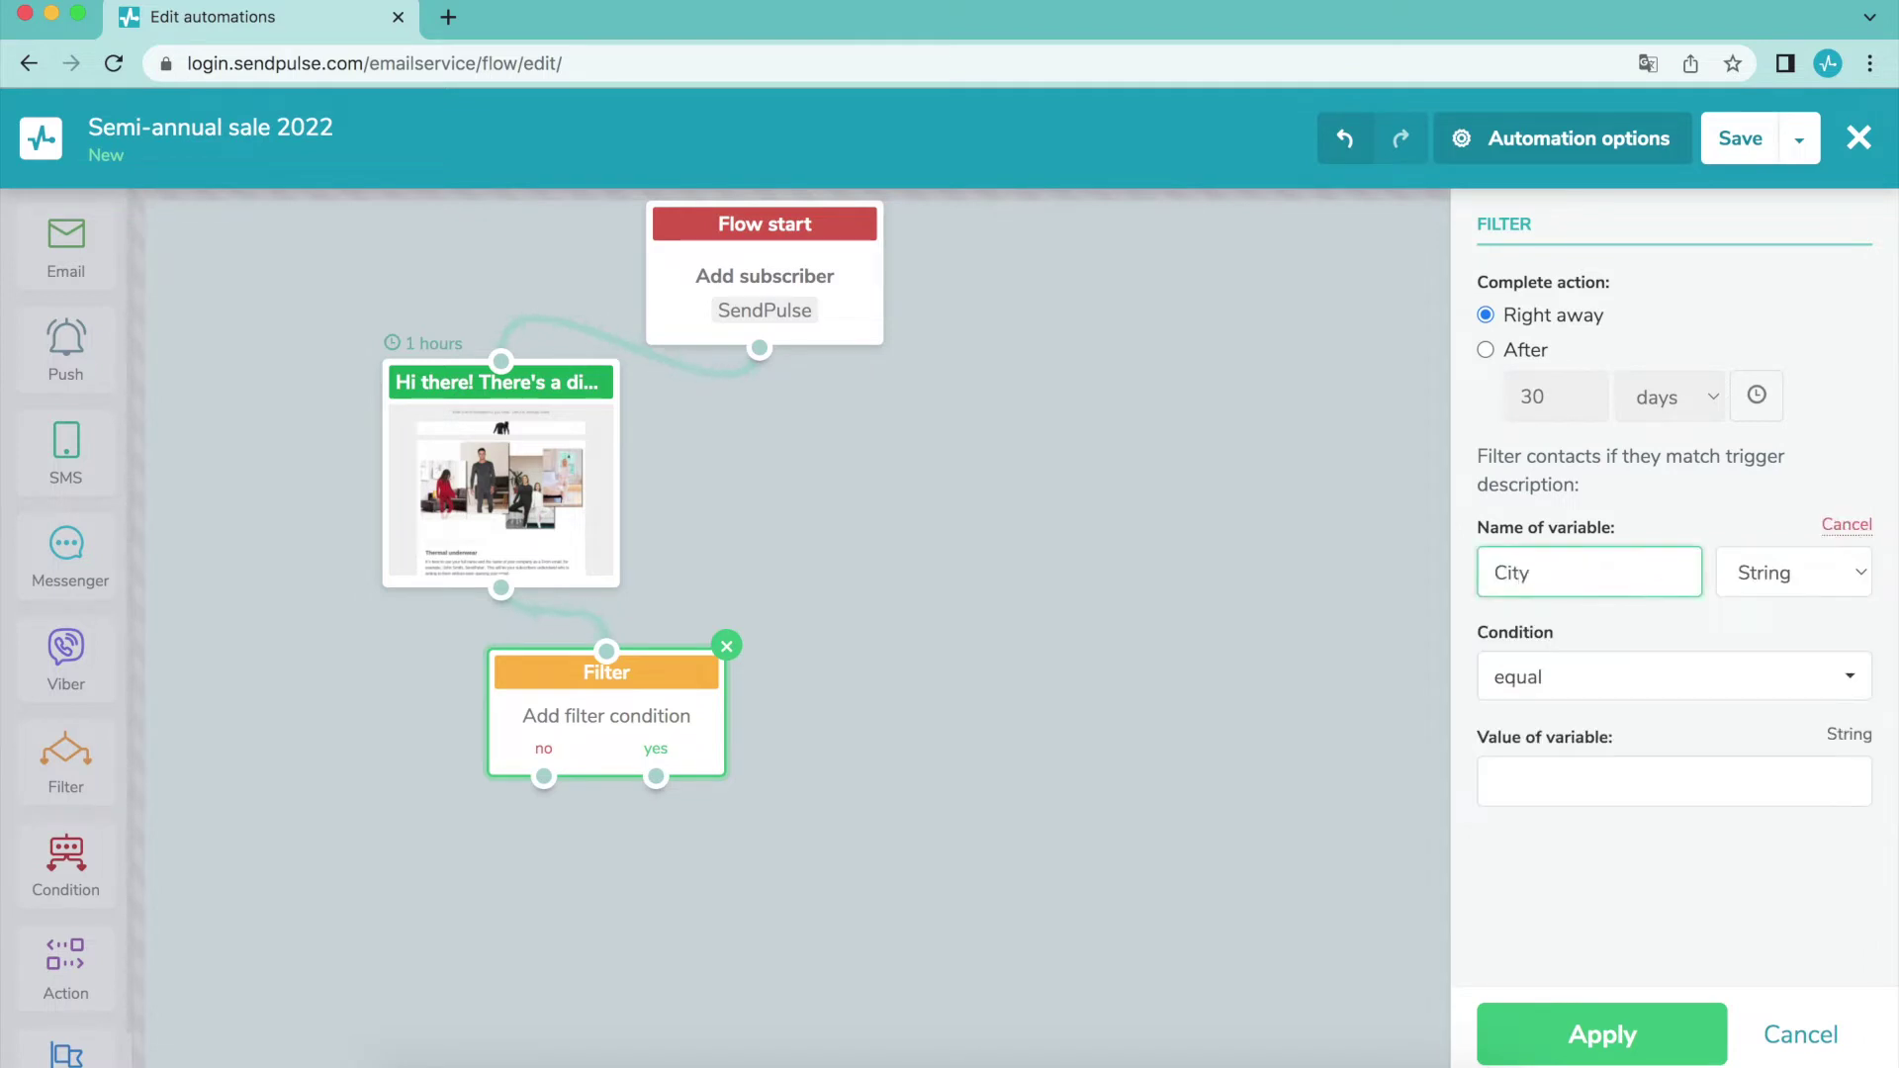
click(1826, 576)
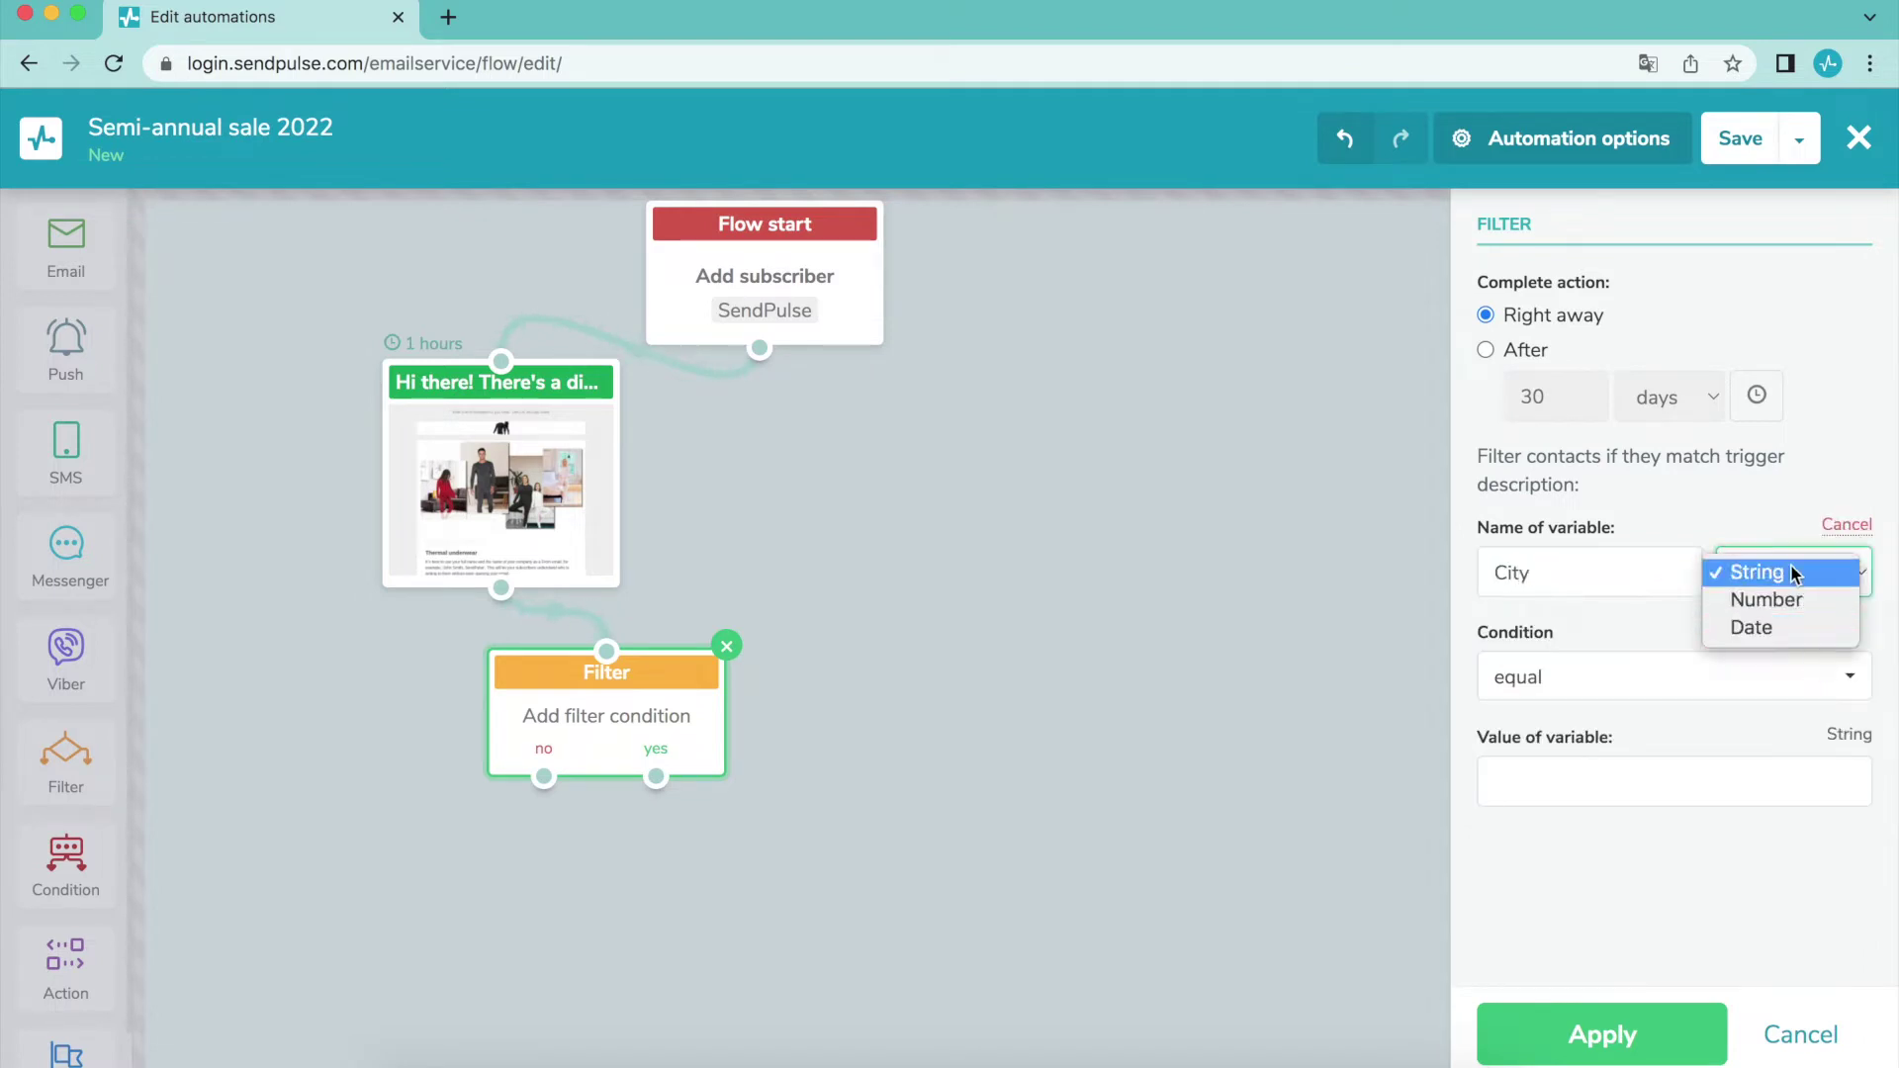
click(1790, 566)
click(1768, 657)
click(1767, 836)
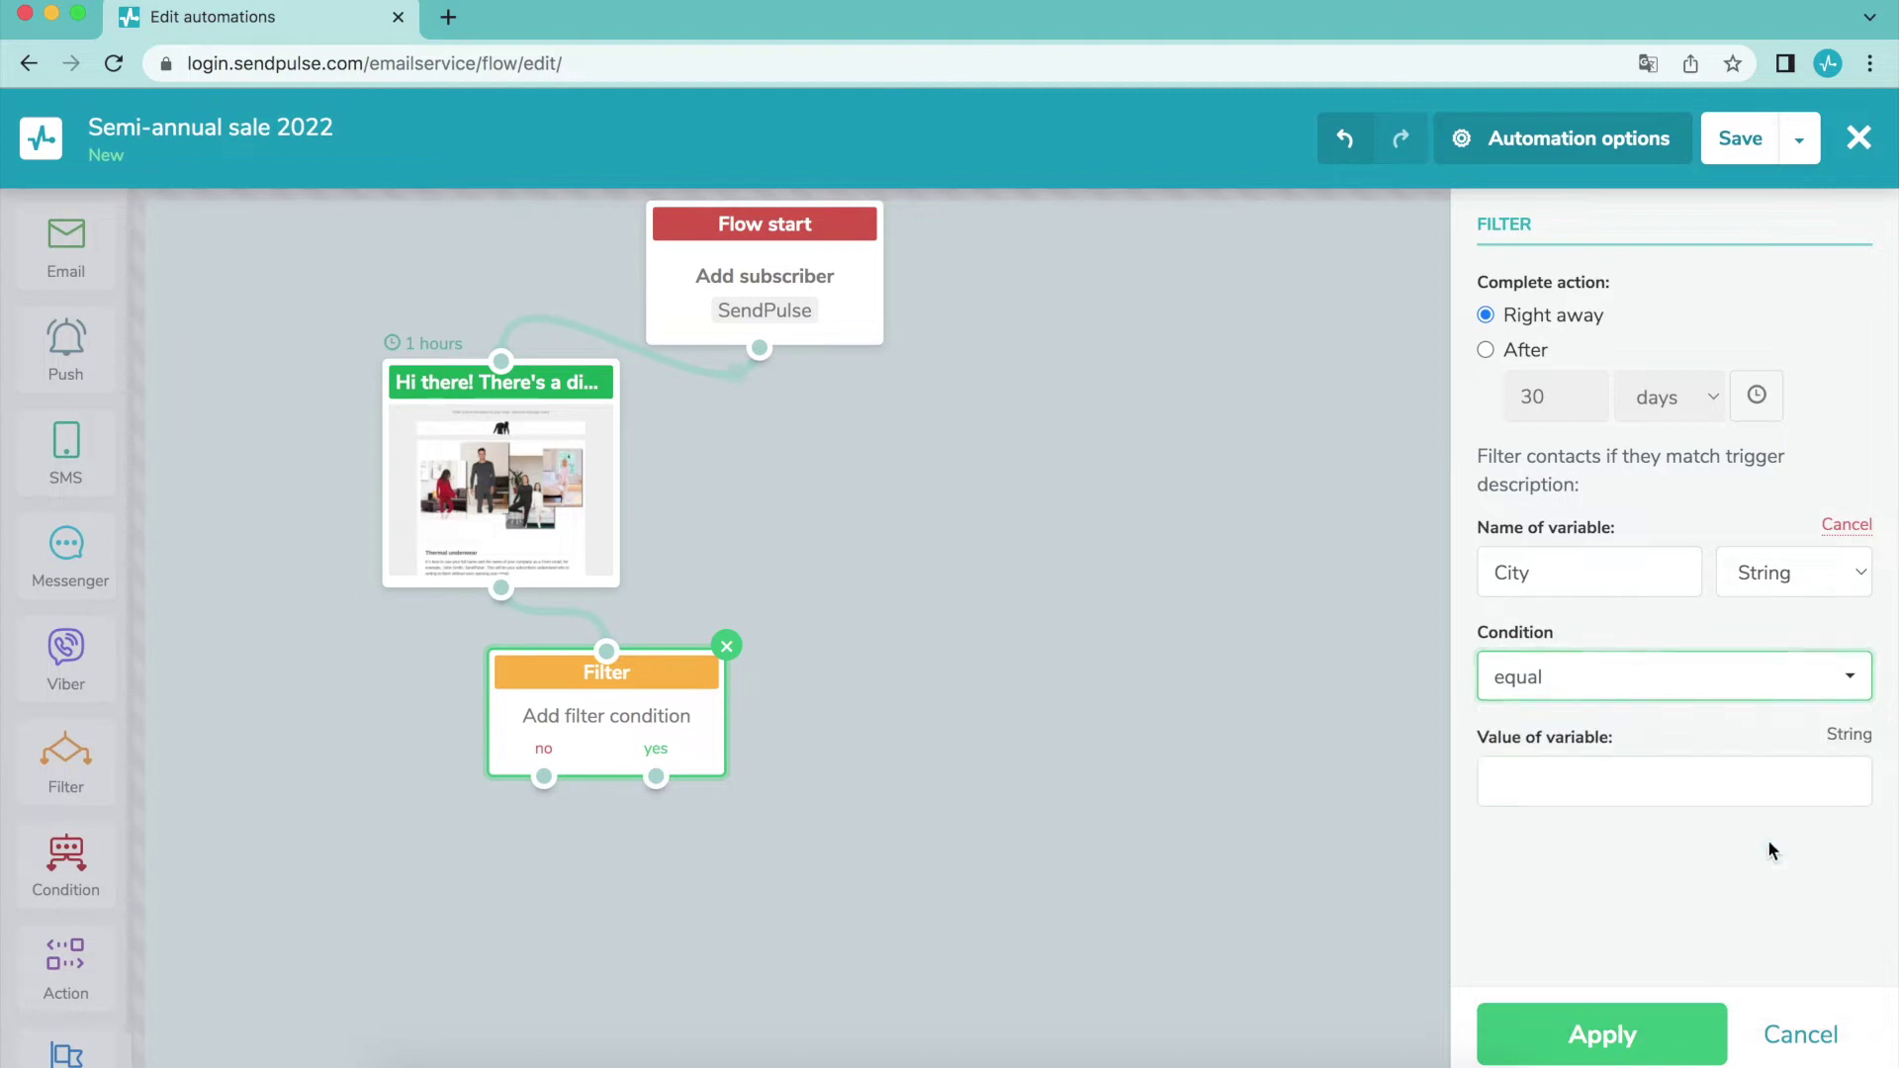
click(1708, 781)
text(Chicago)
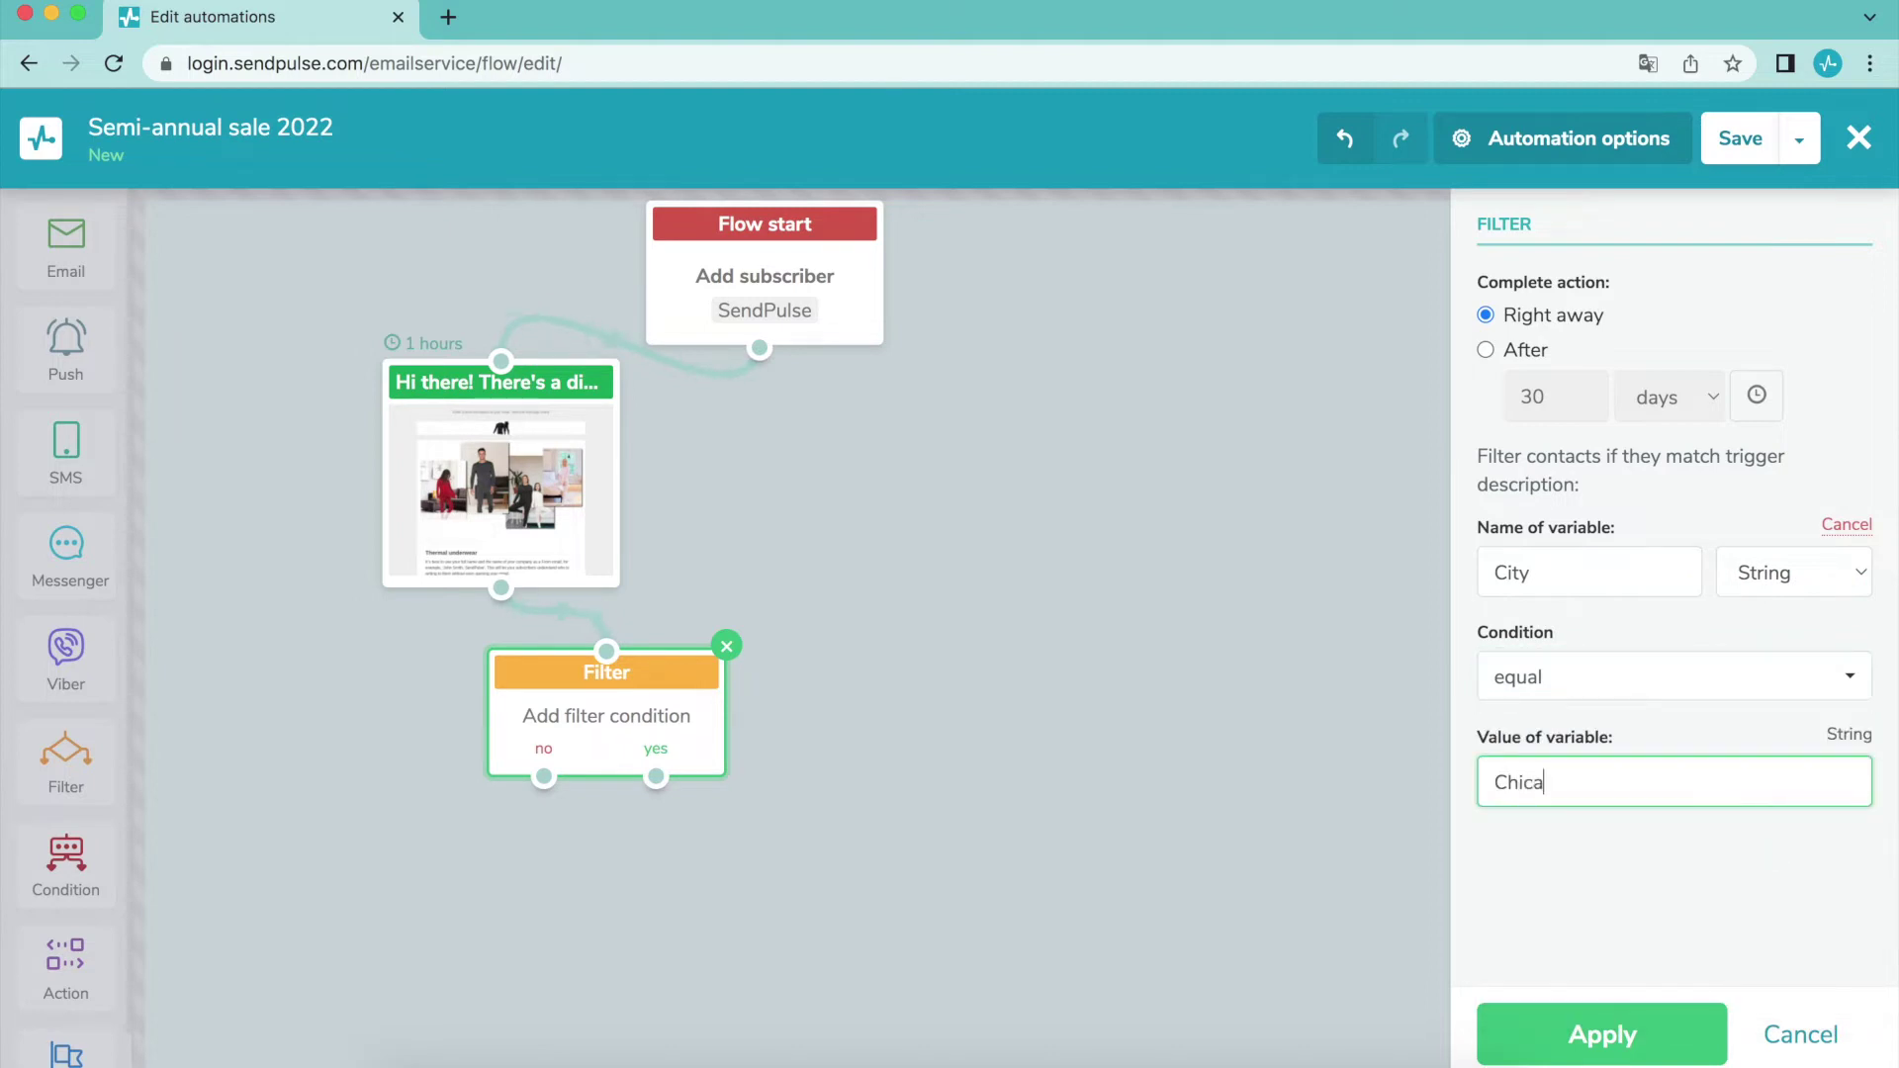
click(1612, 1035)
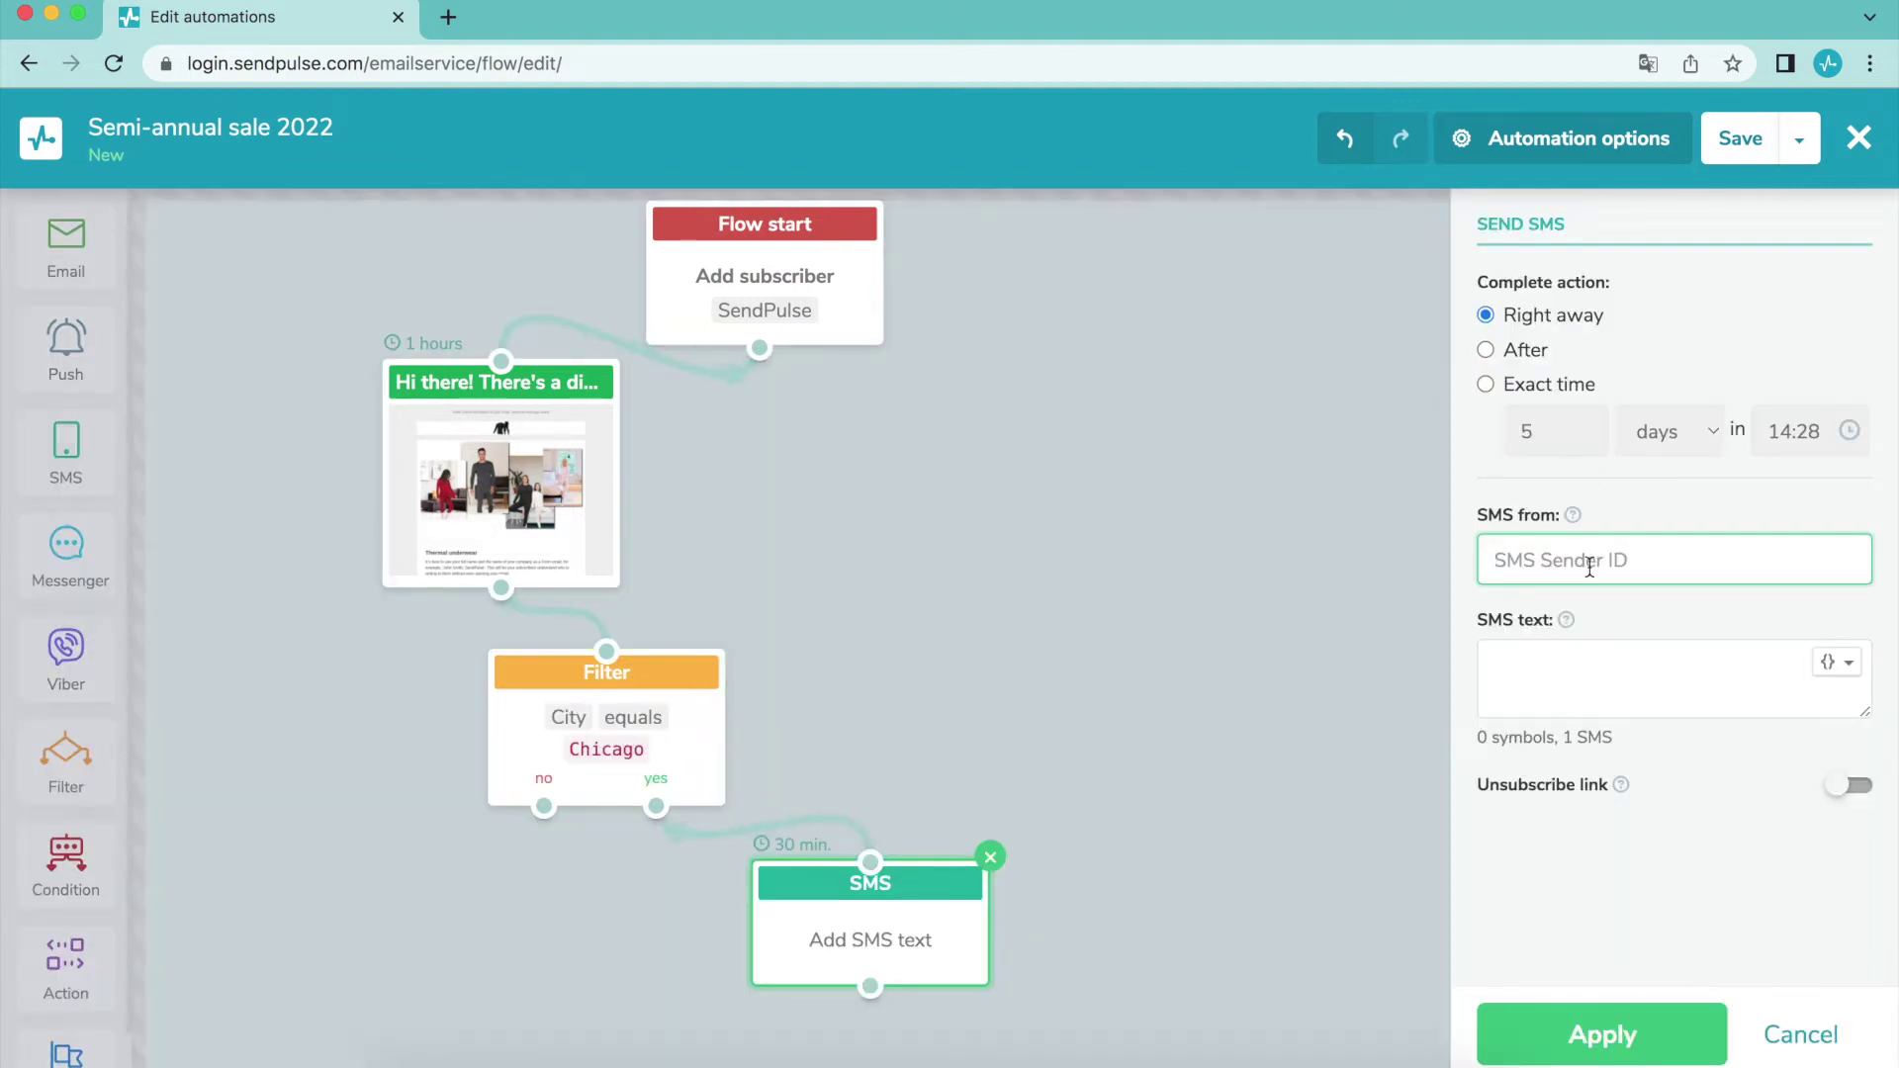
Write an SMS from sender SendPulse: 'Show this message and get your 15% DISCOUNT for everything'
text(SendPulse)
click(1659, 648)
text(Show this messa)
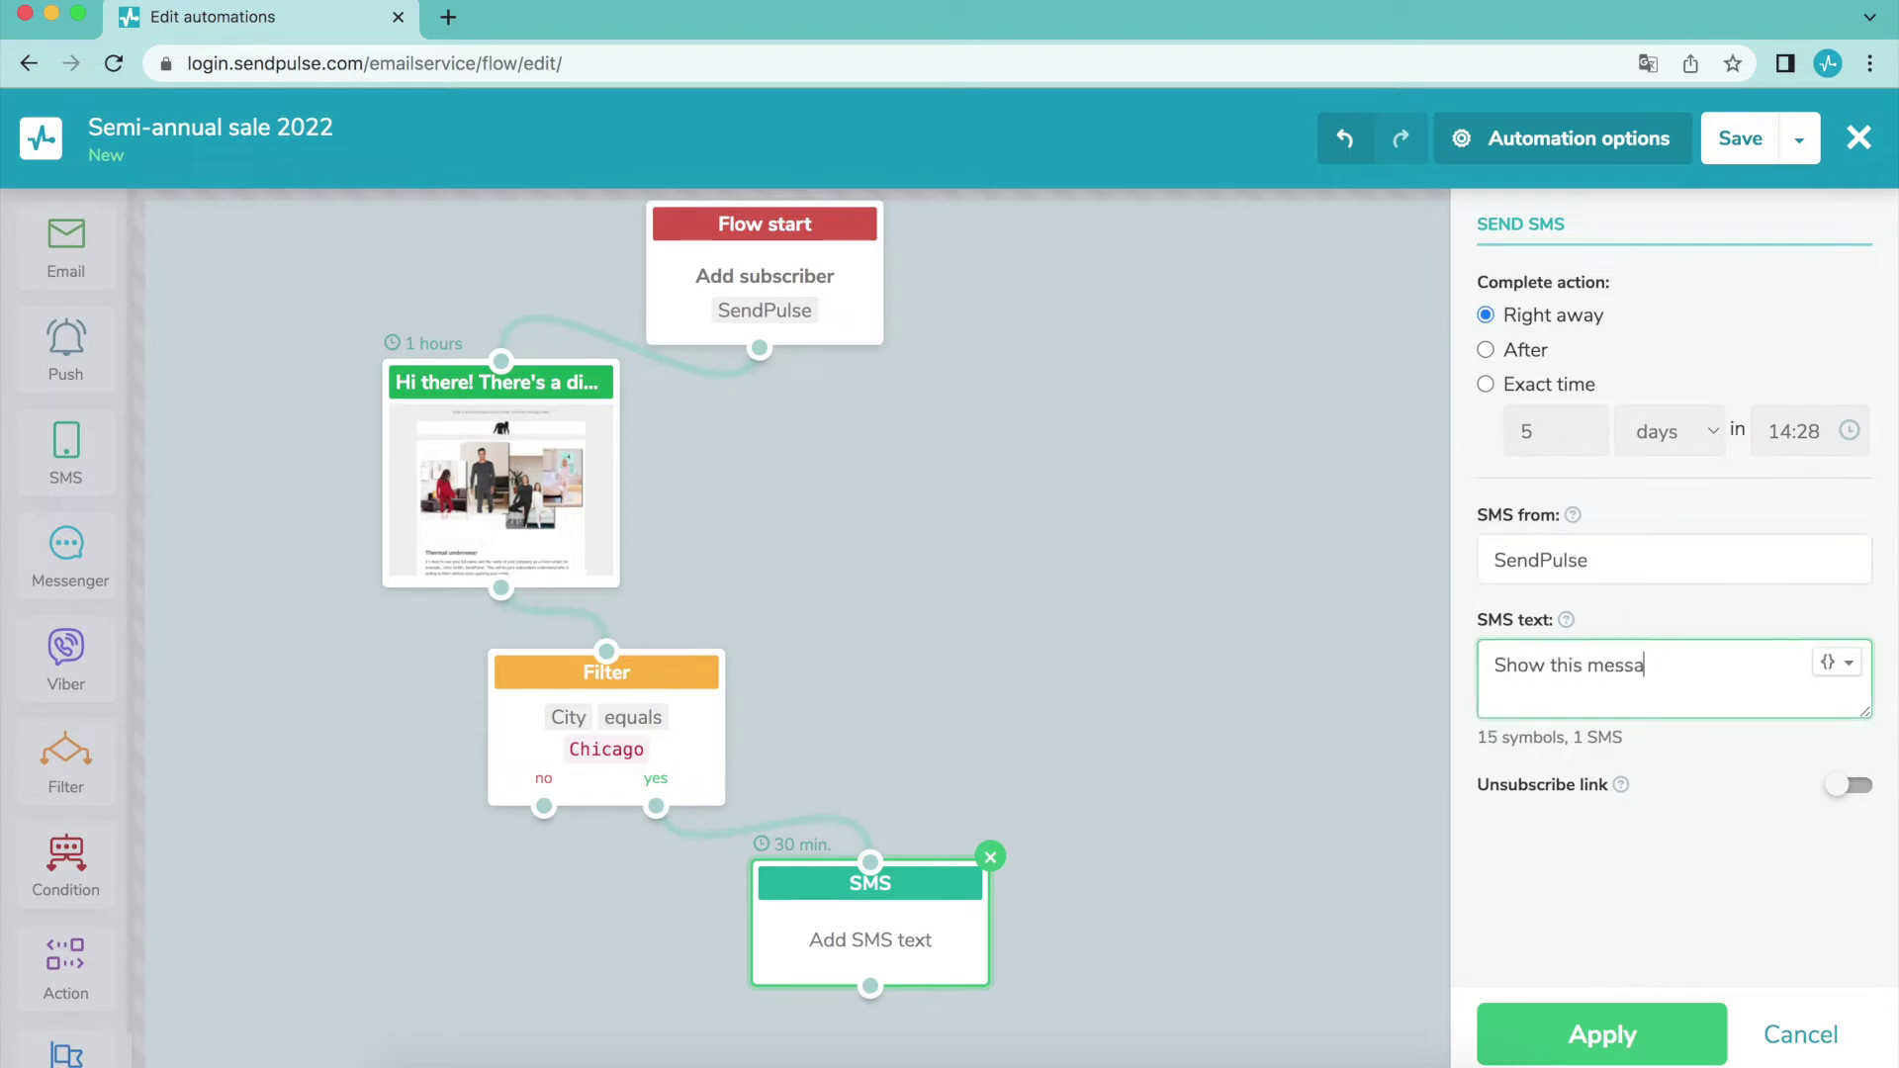
text(ge and get your 15% DISCOUNT for everything)
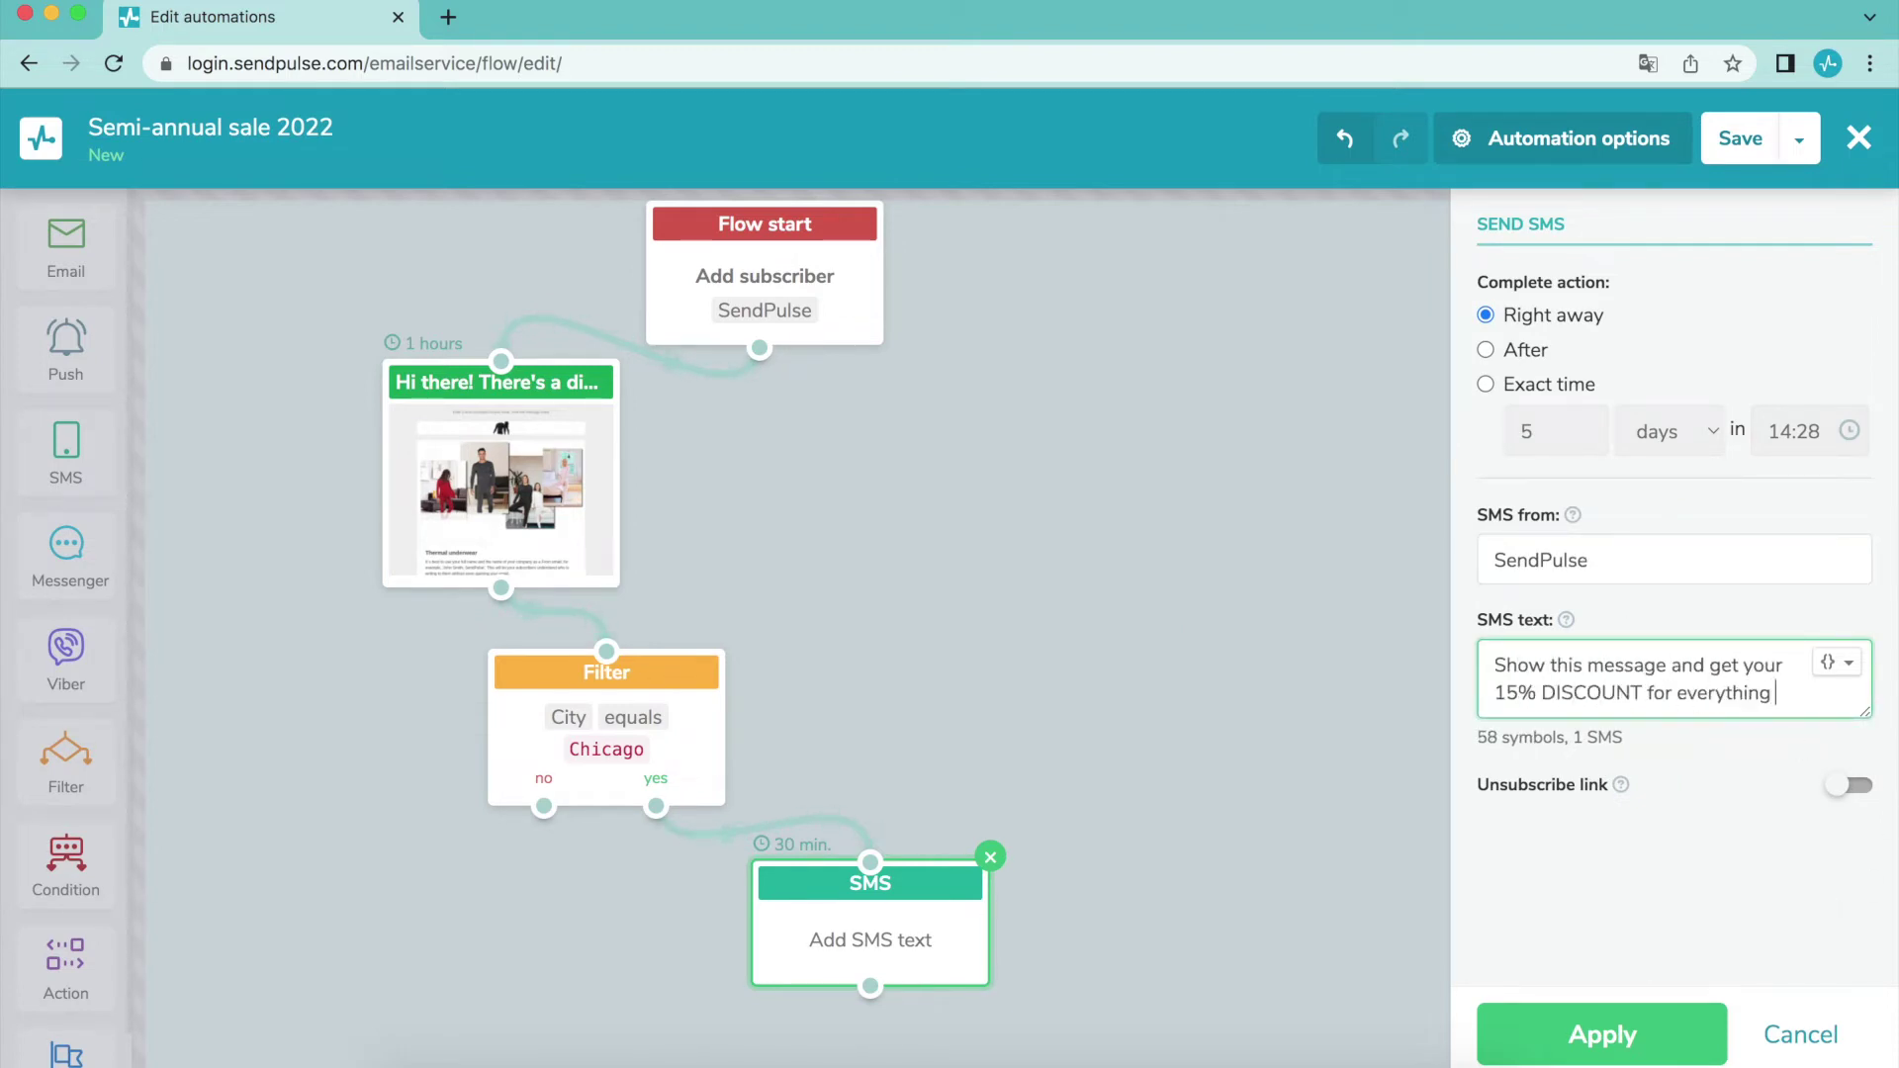
click(1603, 1035)
Drag a Condition step onto the canvas and link it to the email
drag(66, 860, 828, 531)
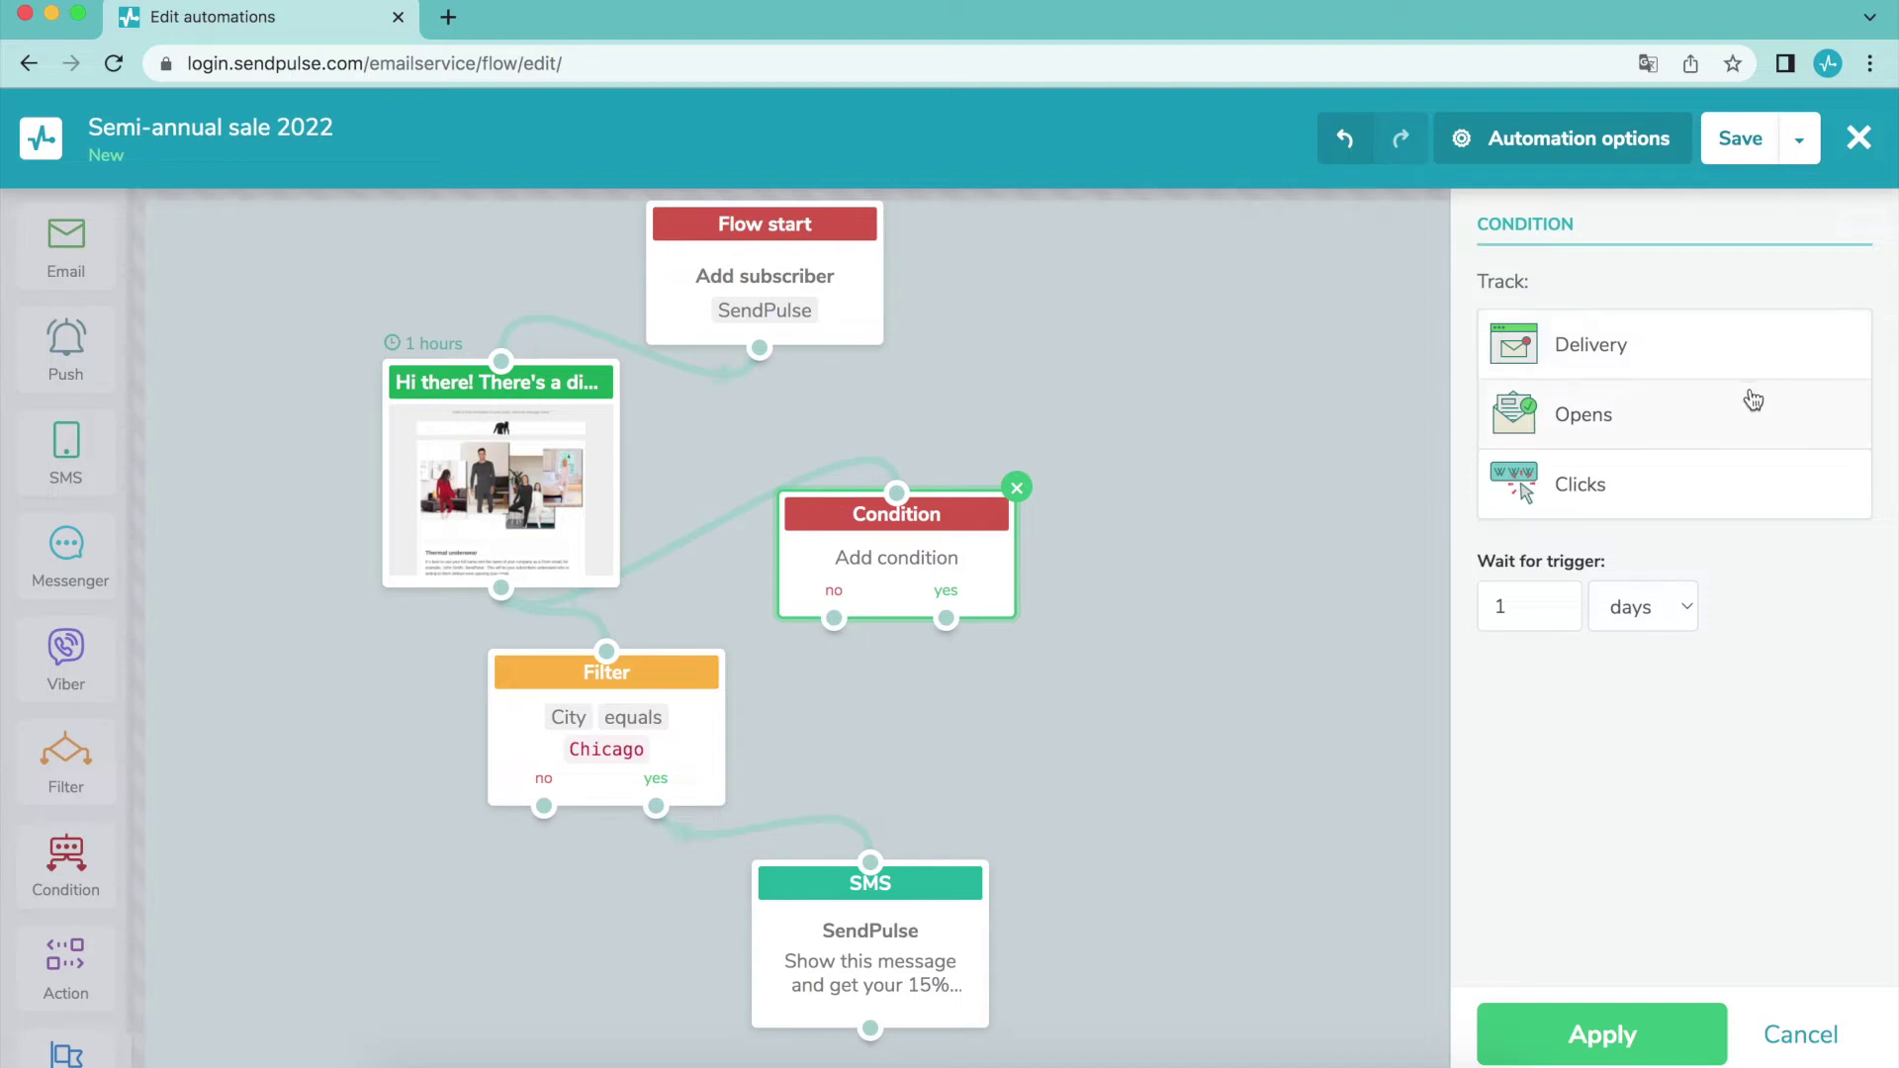
Make the condition track Delivery and add an Action step on its yes branch
click(1804, 348)
click(1602, 1035)
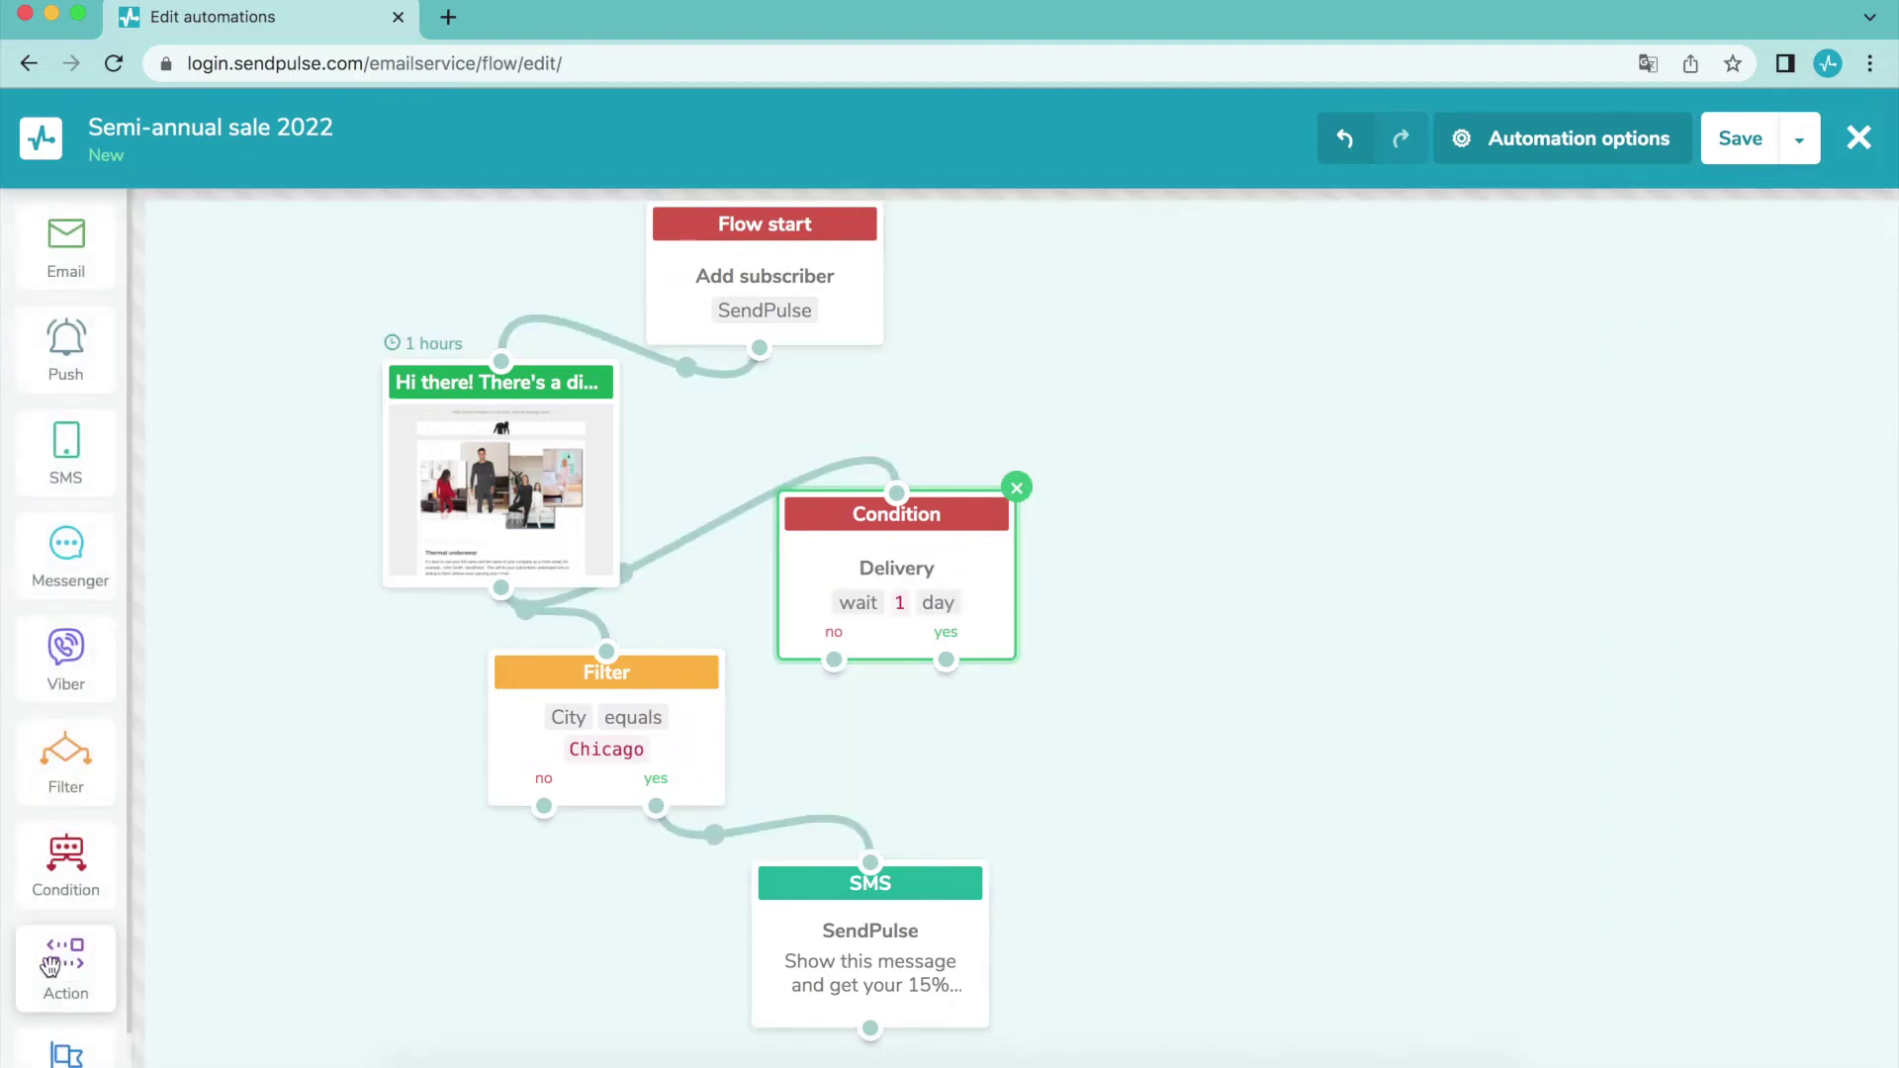
drag(49, 966, 1034, 745)
Have the Action email my address 'Someone opened your email' with body '{{email}} opened your email', then add a Goal
click(1719, 322)
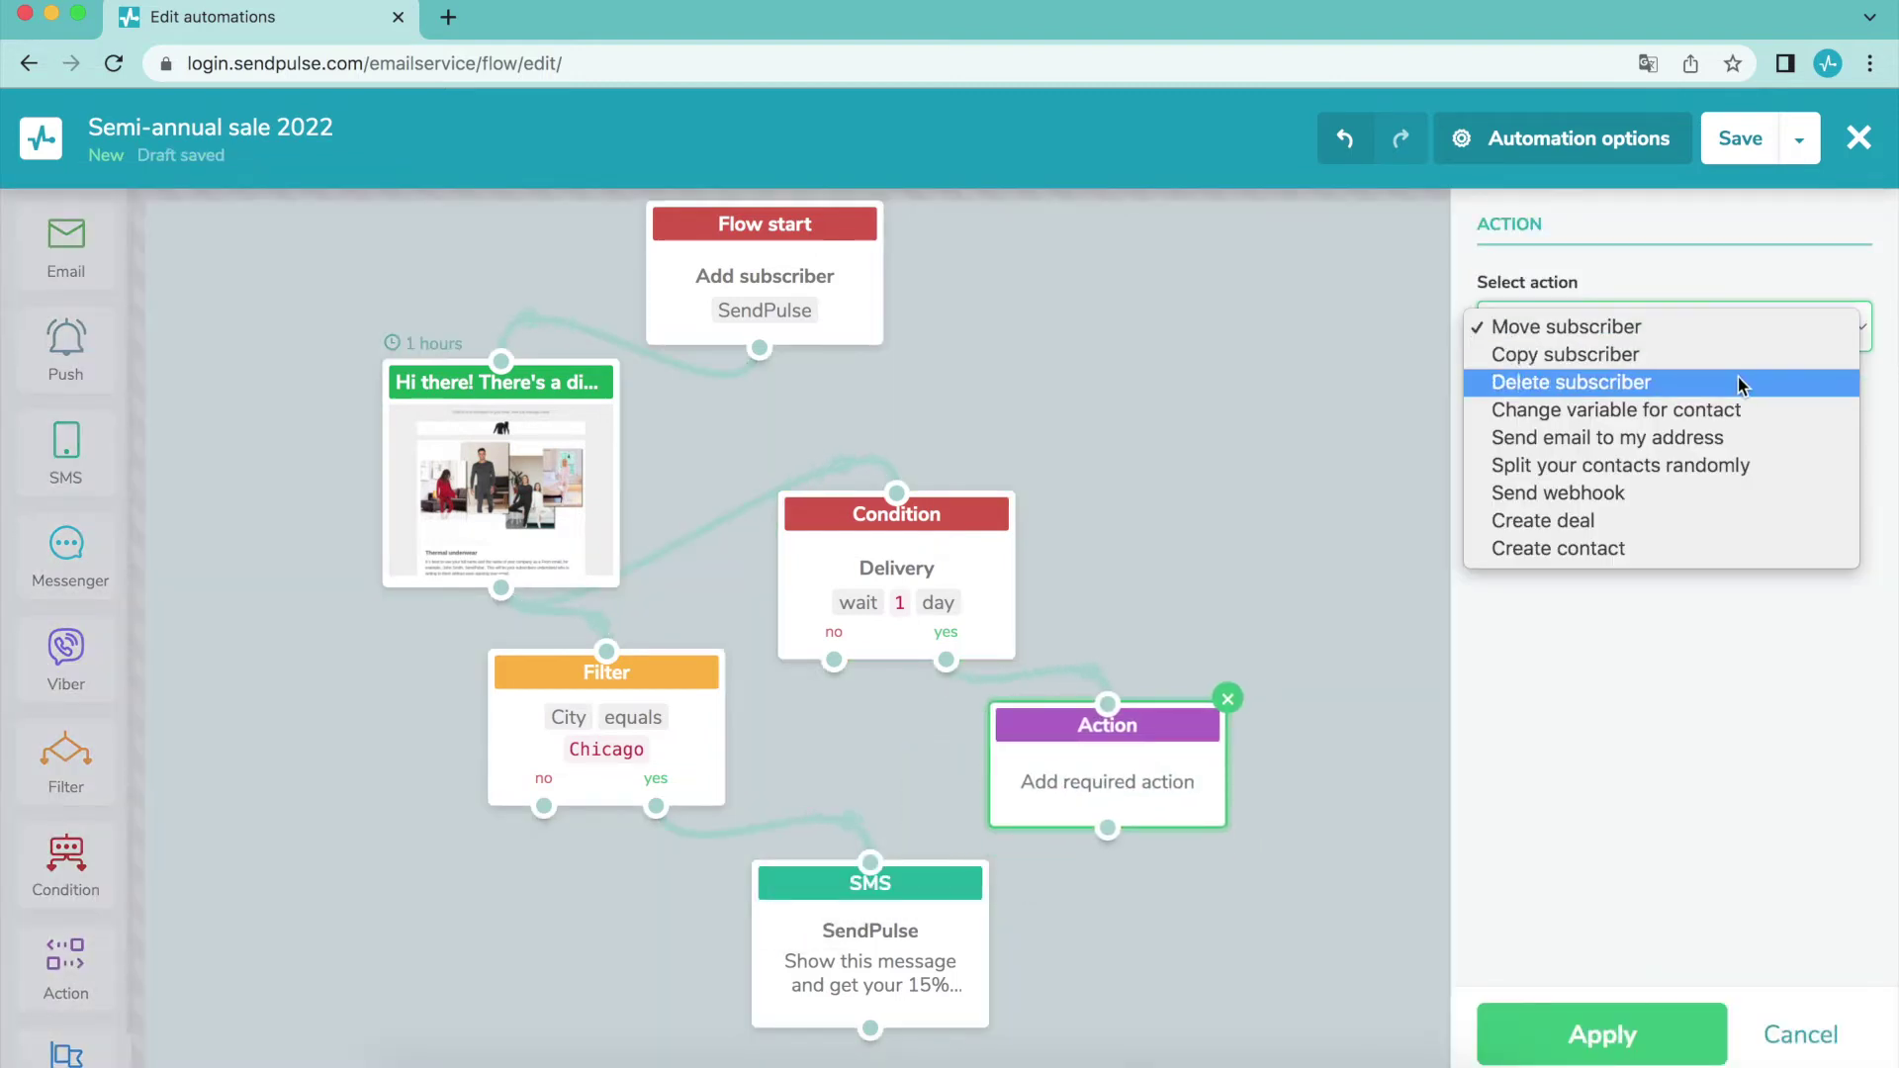
click(1719, 461)
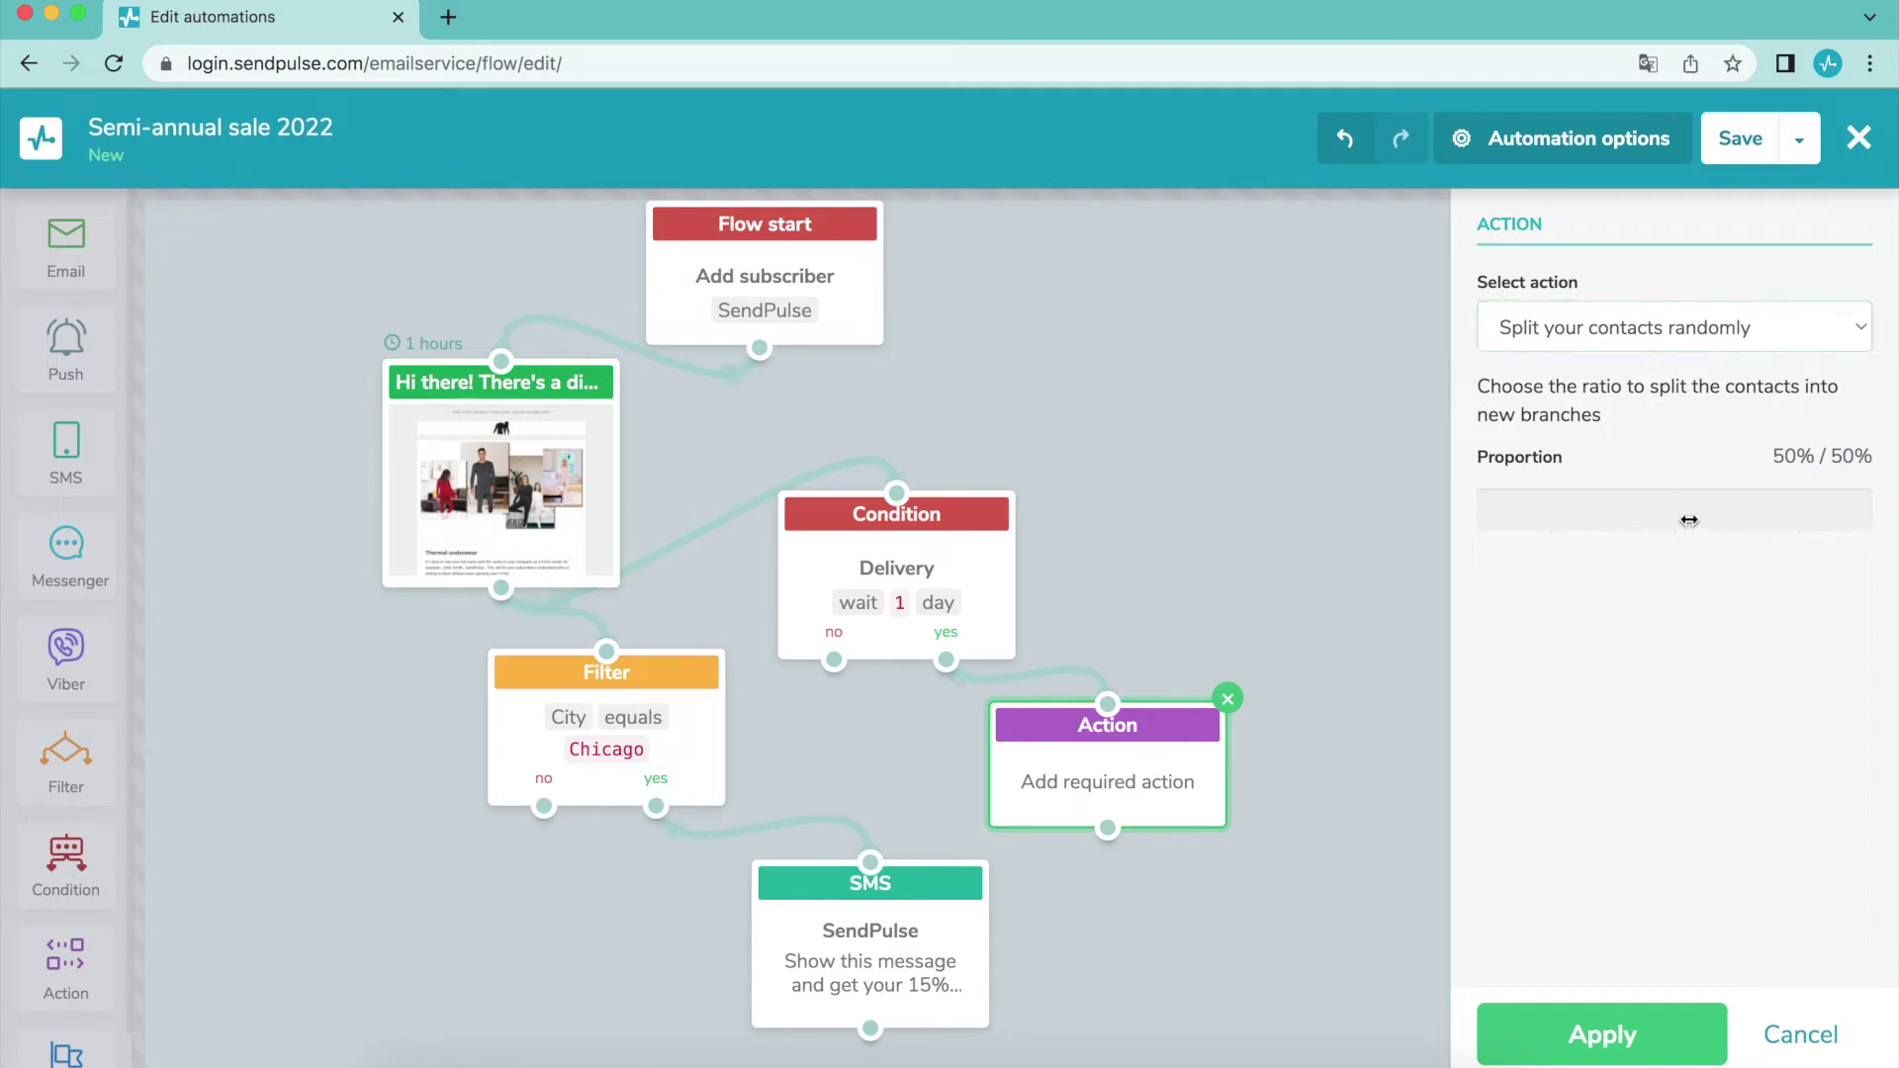
drag(1690, 520, 1556, 514)
click(1704, 319)
click(1672, 301)
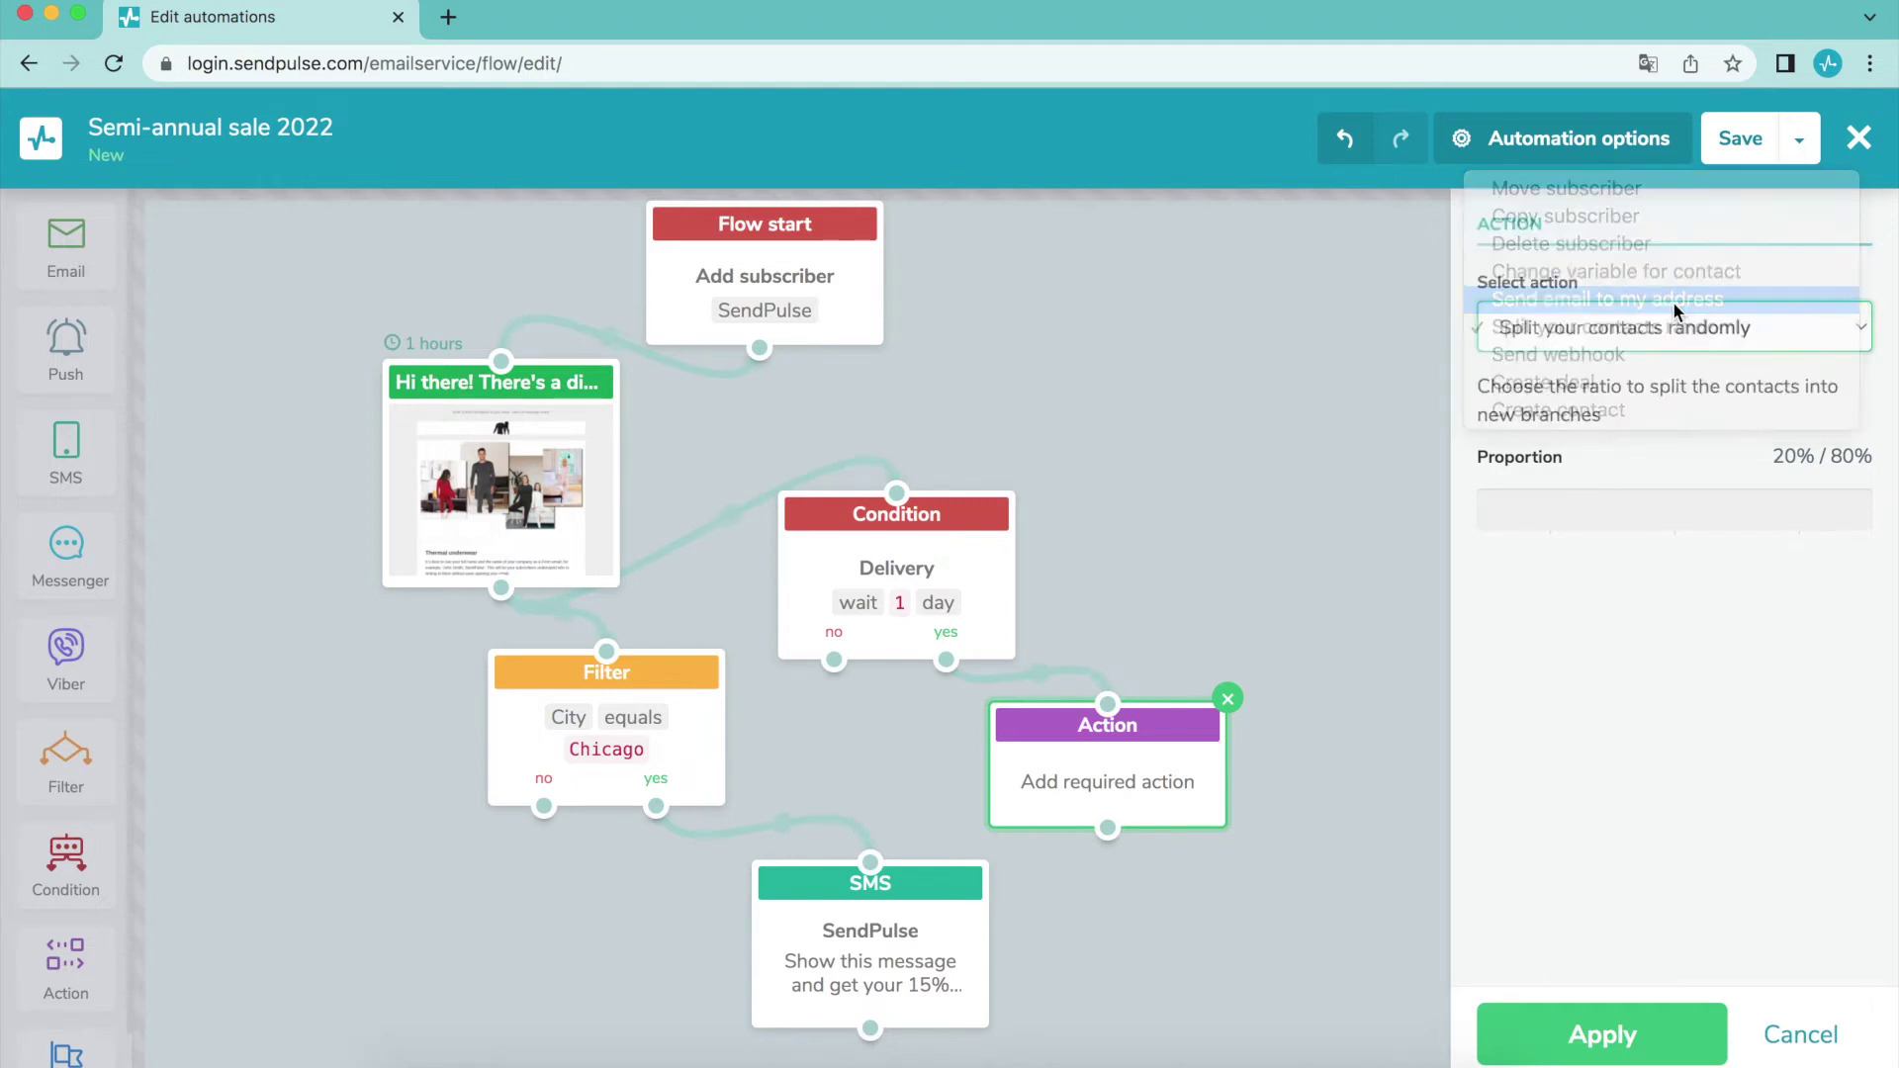
click(1703, 431)
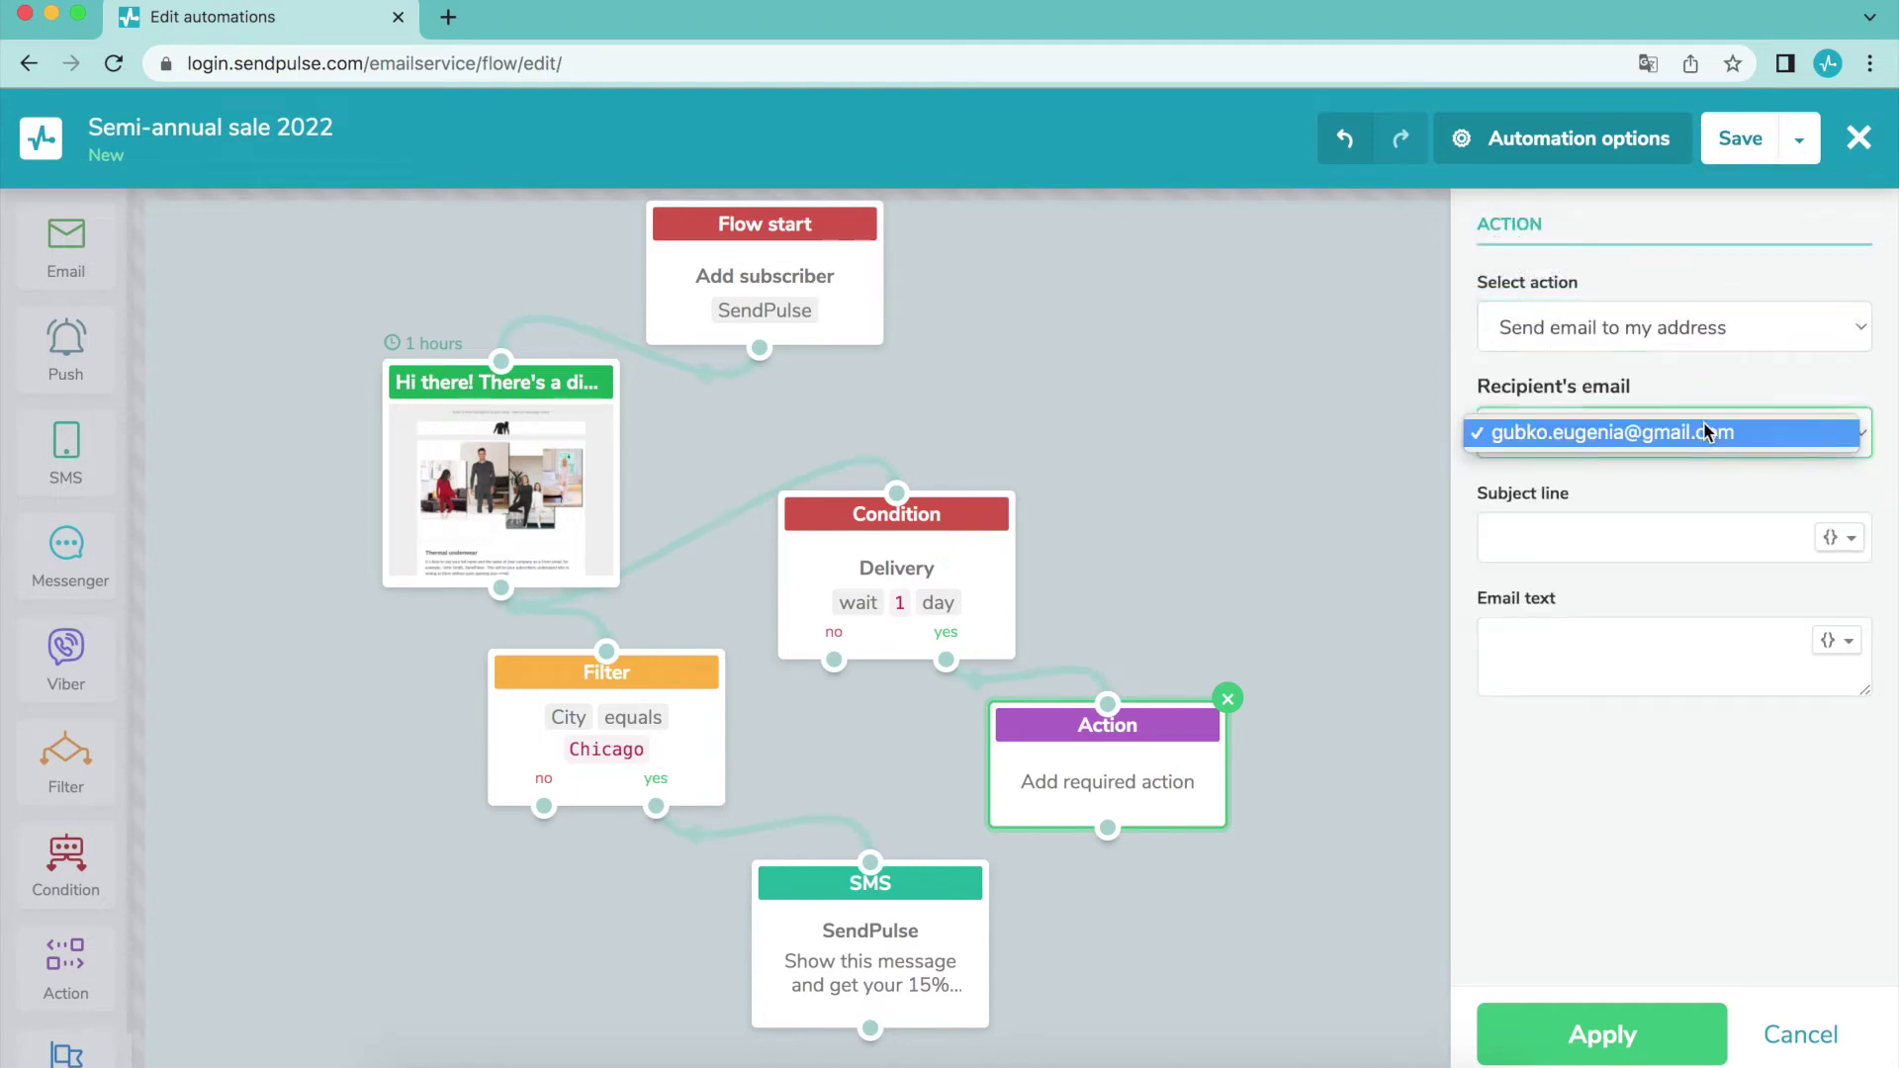
click(1703, 431)
key(Tab)
text(Someone ope)
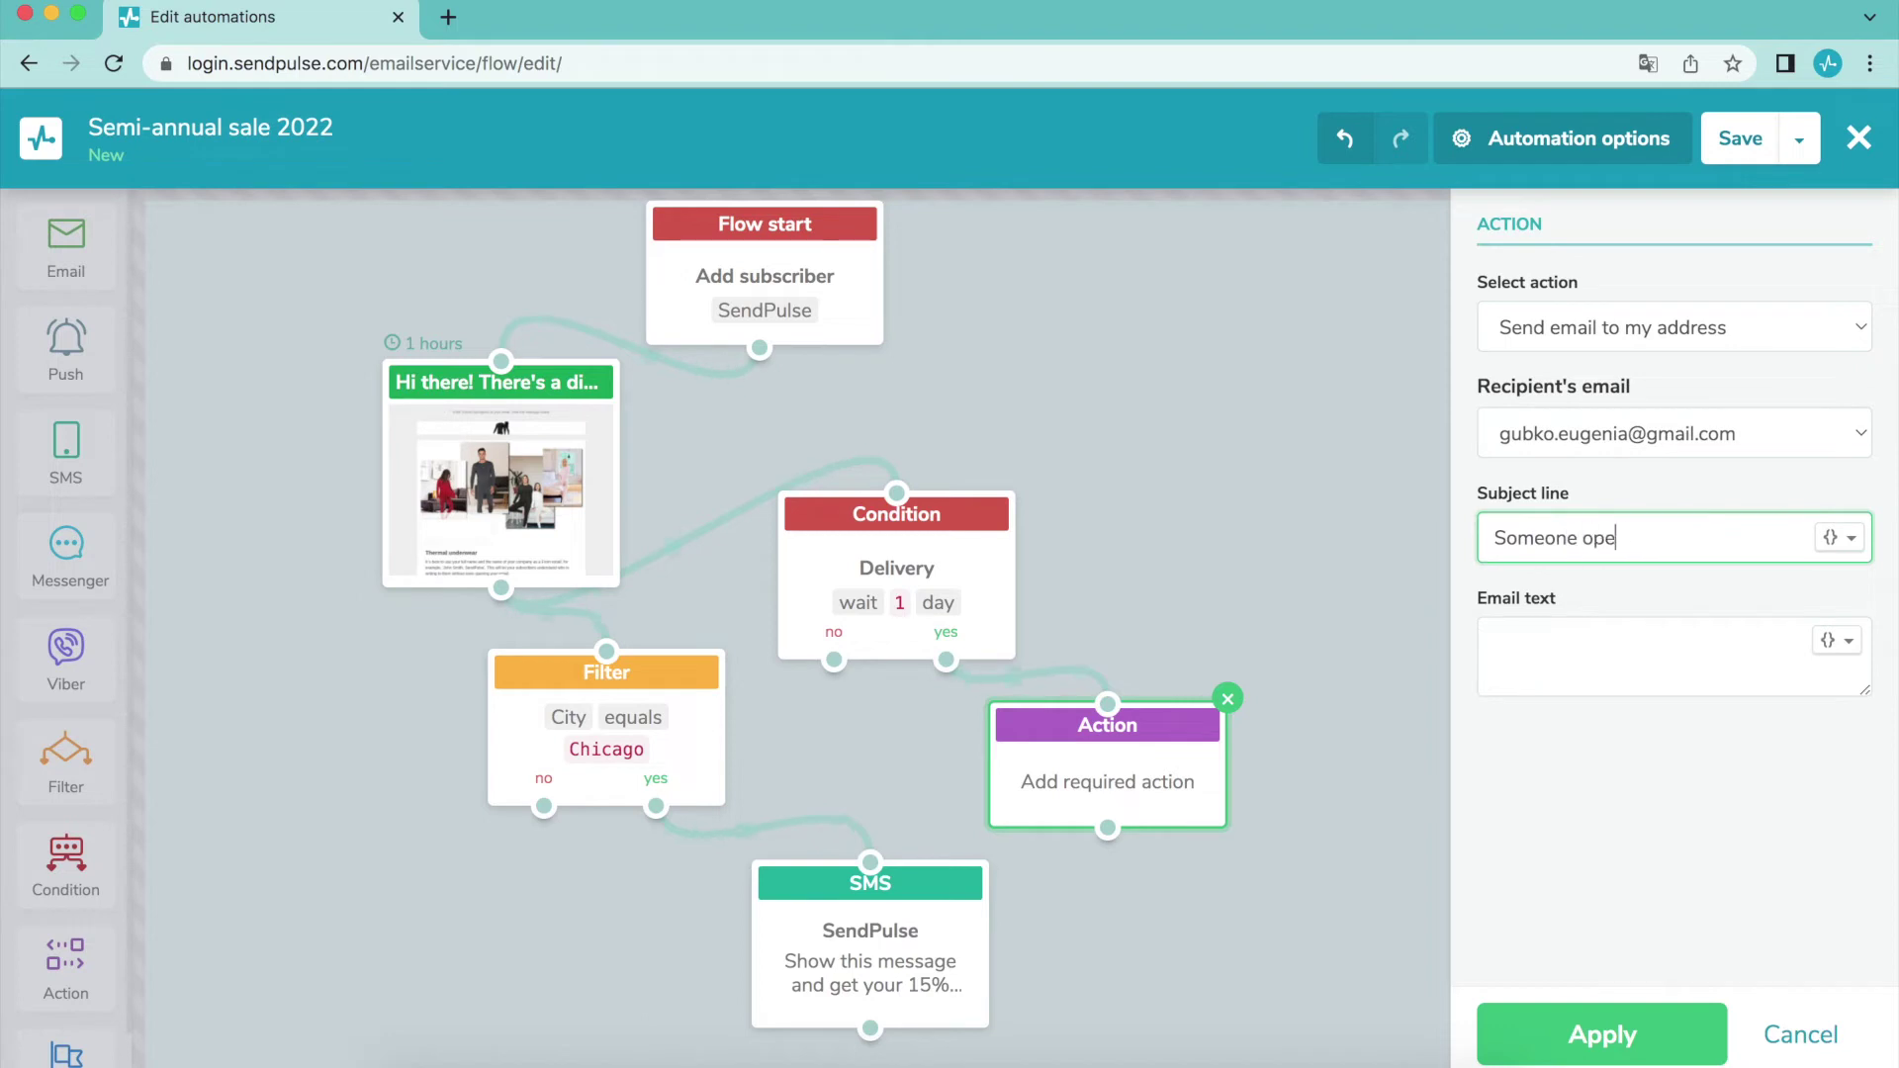
text(ned your email)
key(Tab)
text({{email}} opened your email)
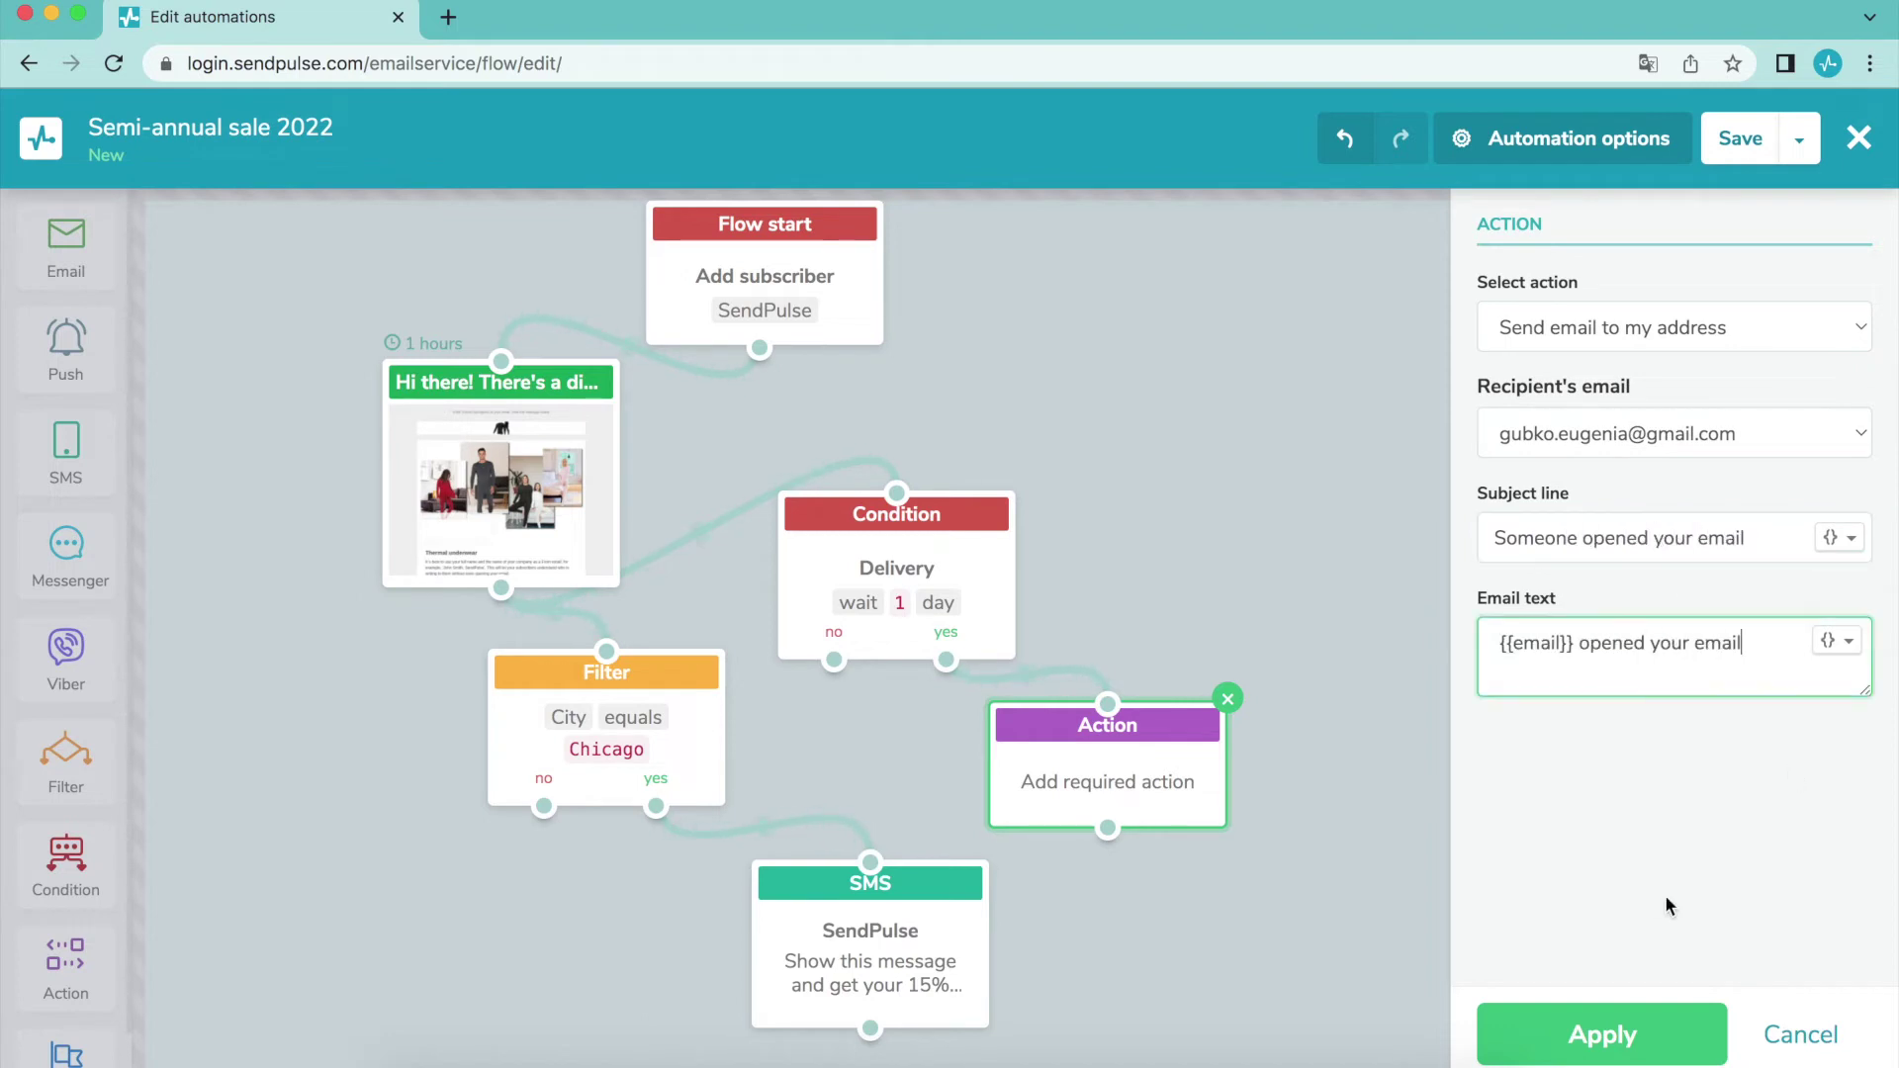
click(1645, 1027)
drag(67, 1053, 1250, 991)
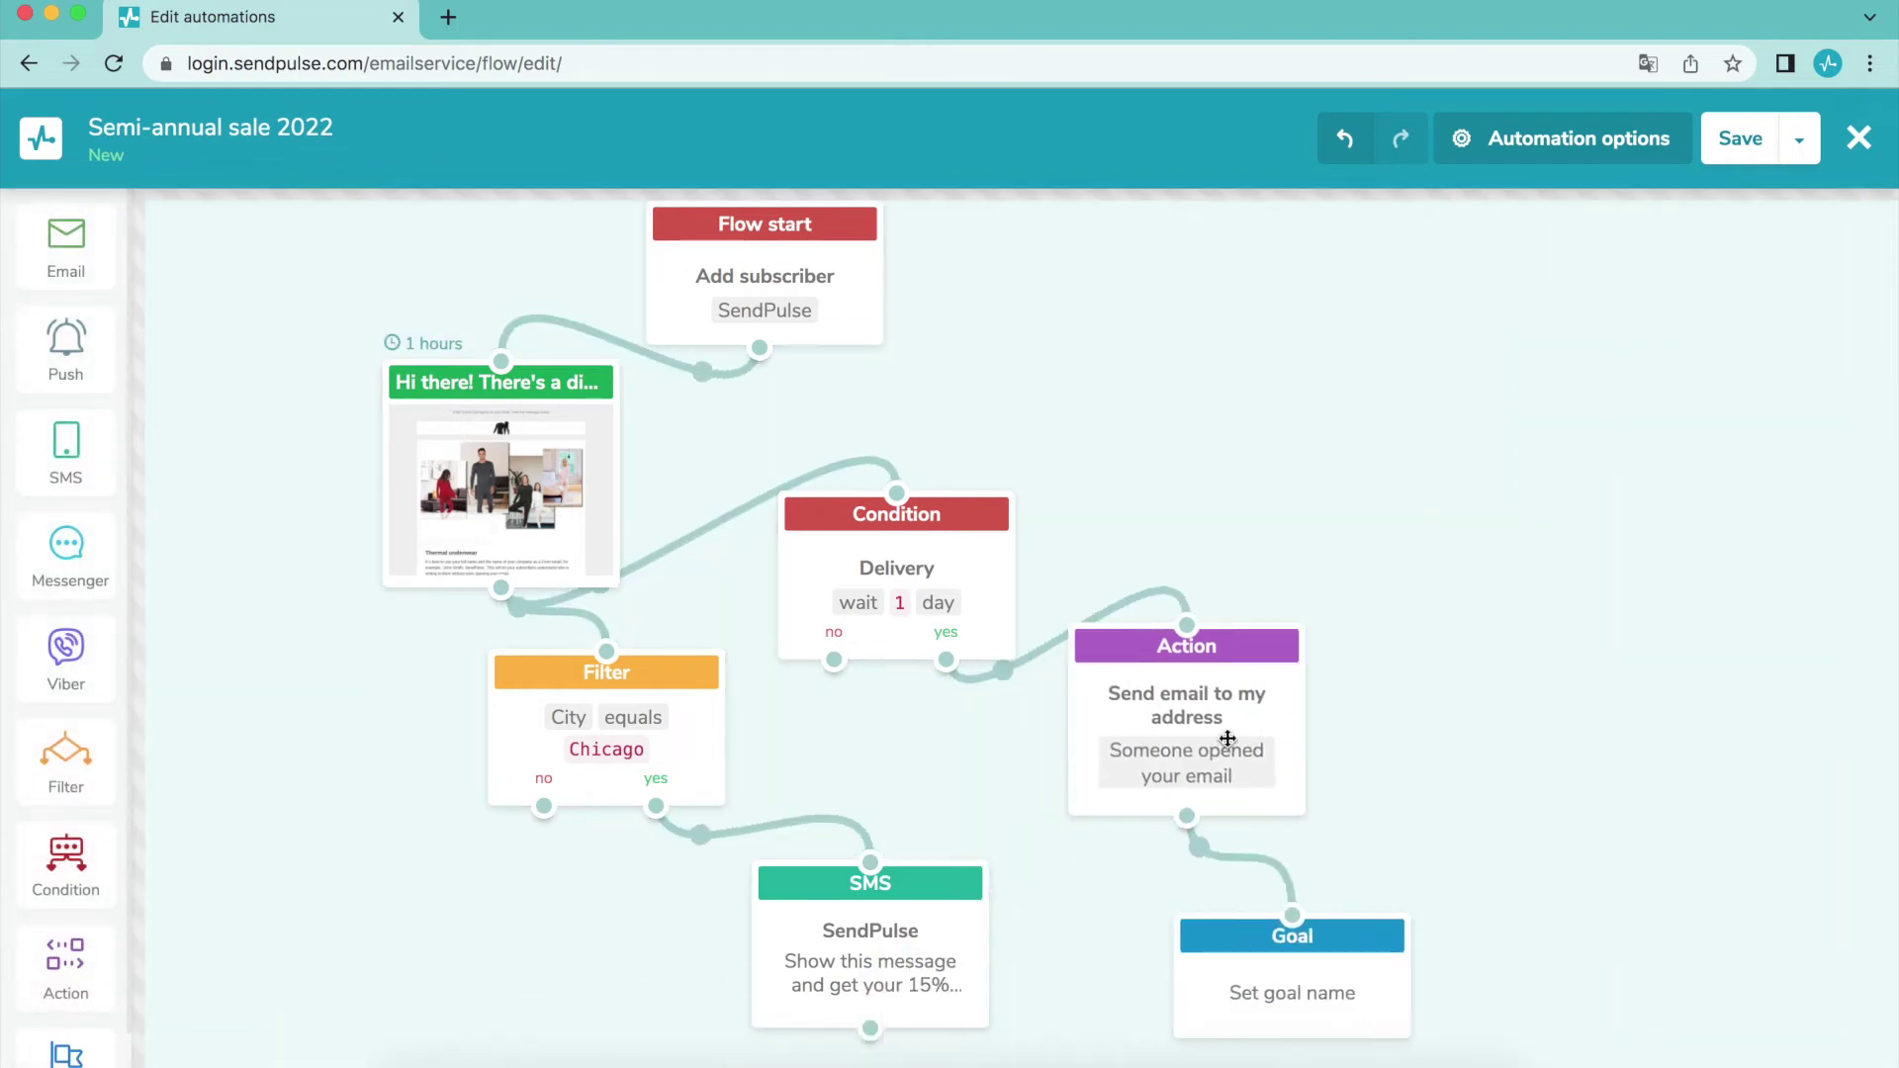
Name the goal 'Opened 2nd email' and add a Messenger step
text(Opened)
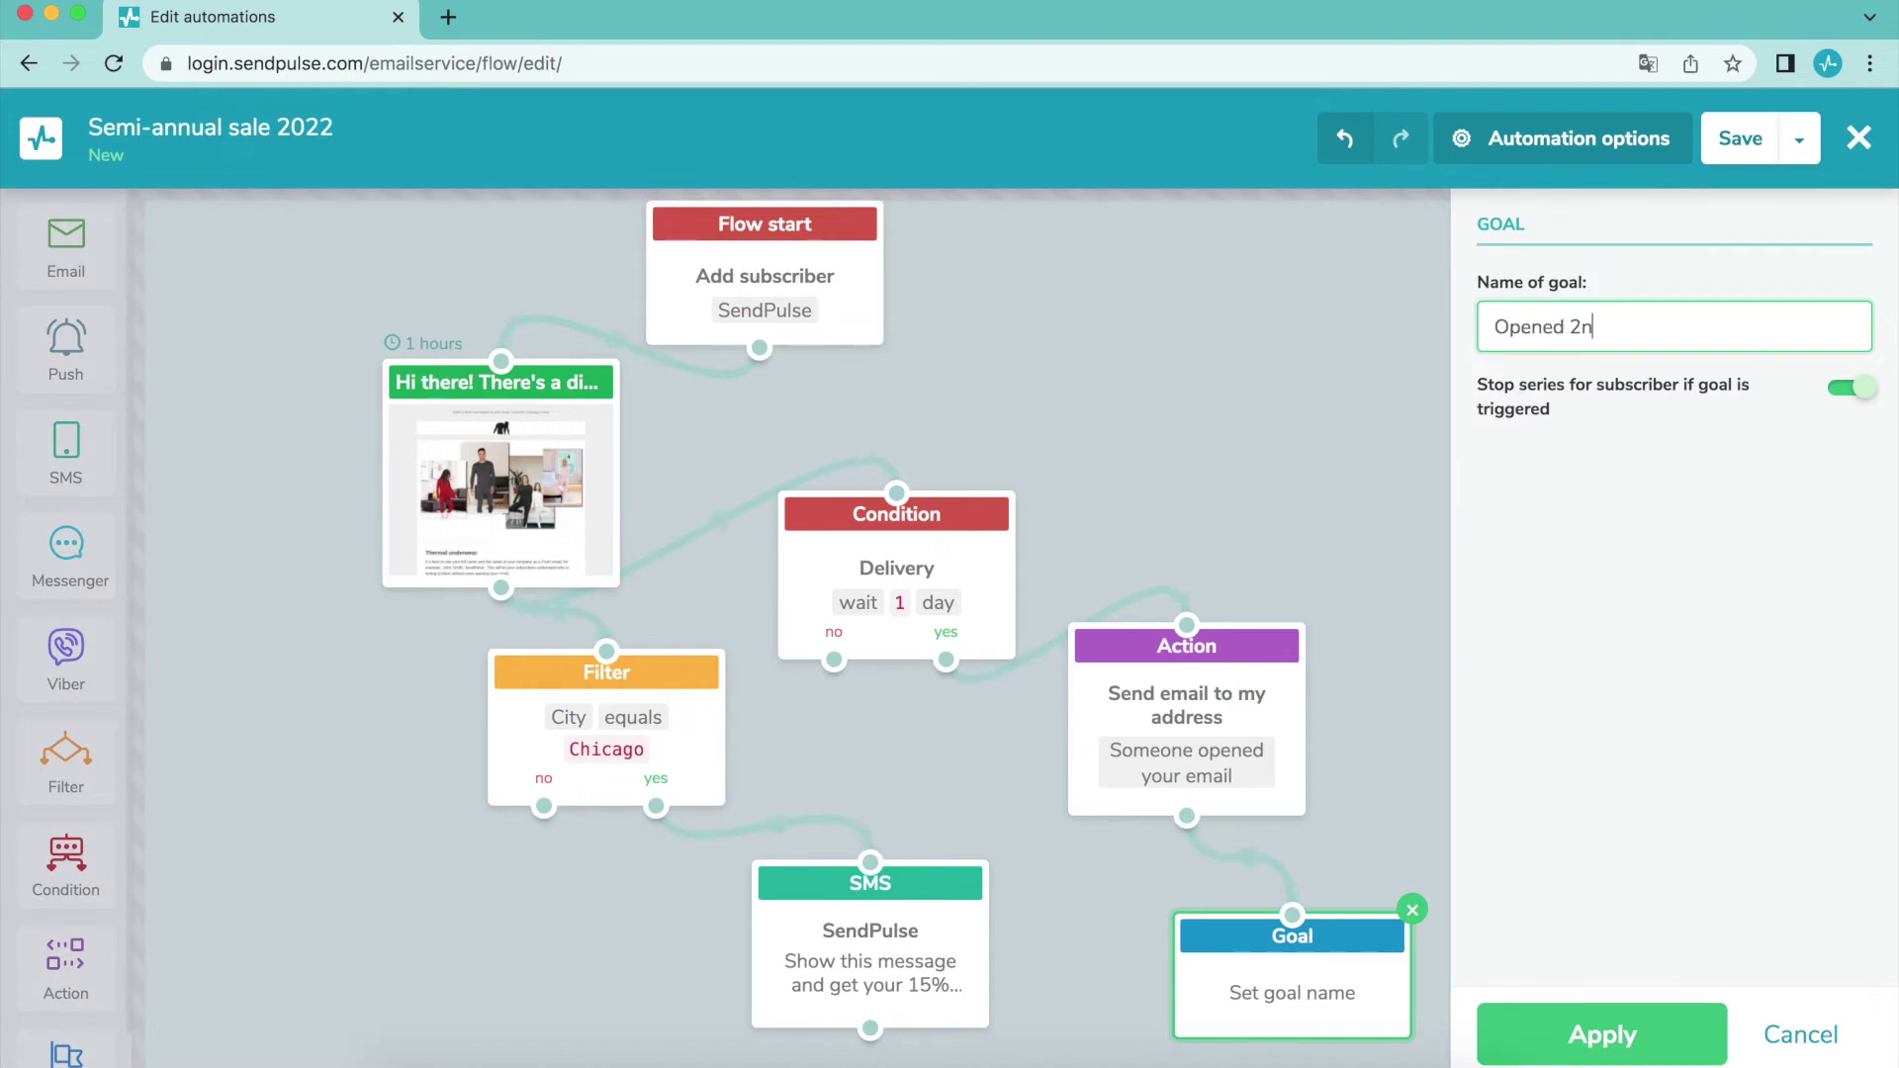
text(2nd email)
click(1603, 1035)
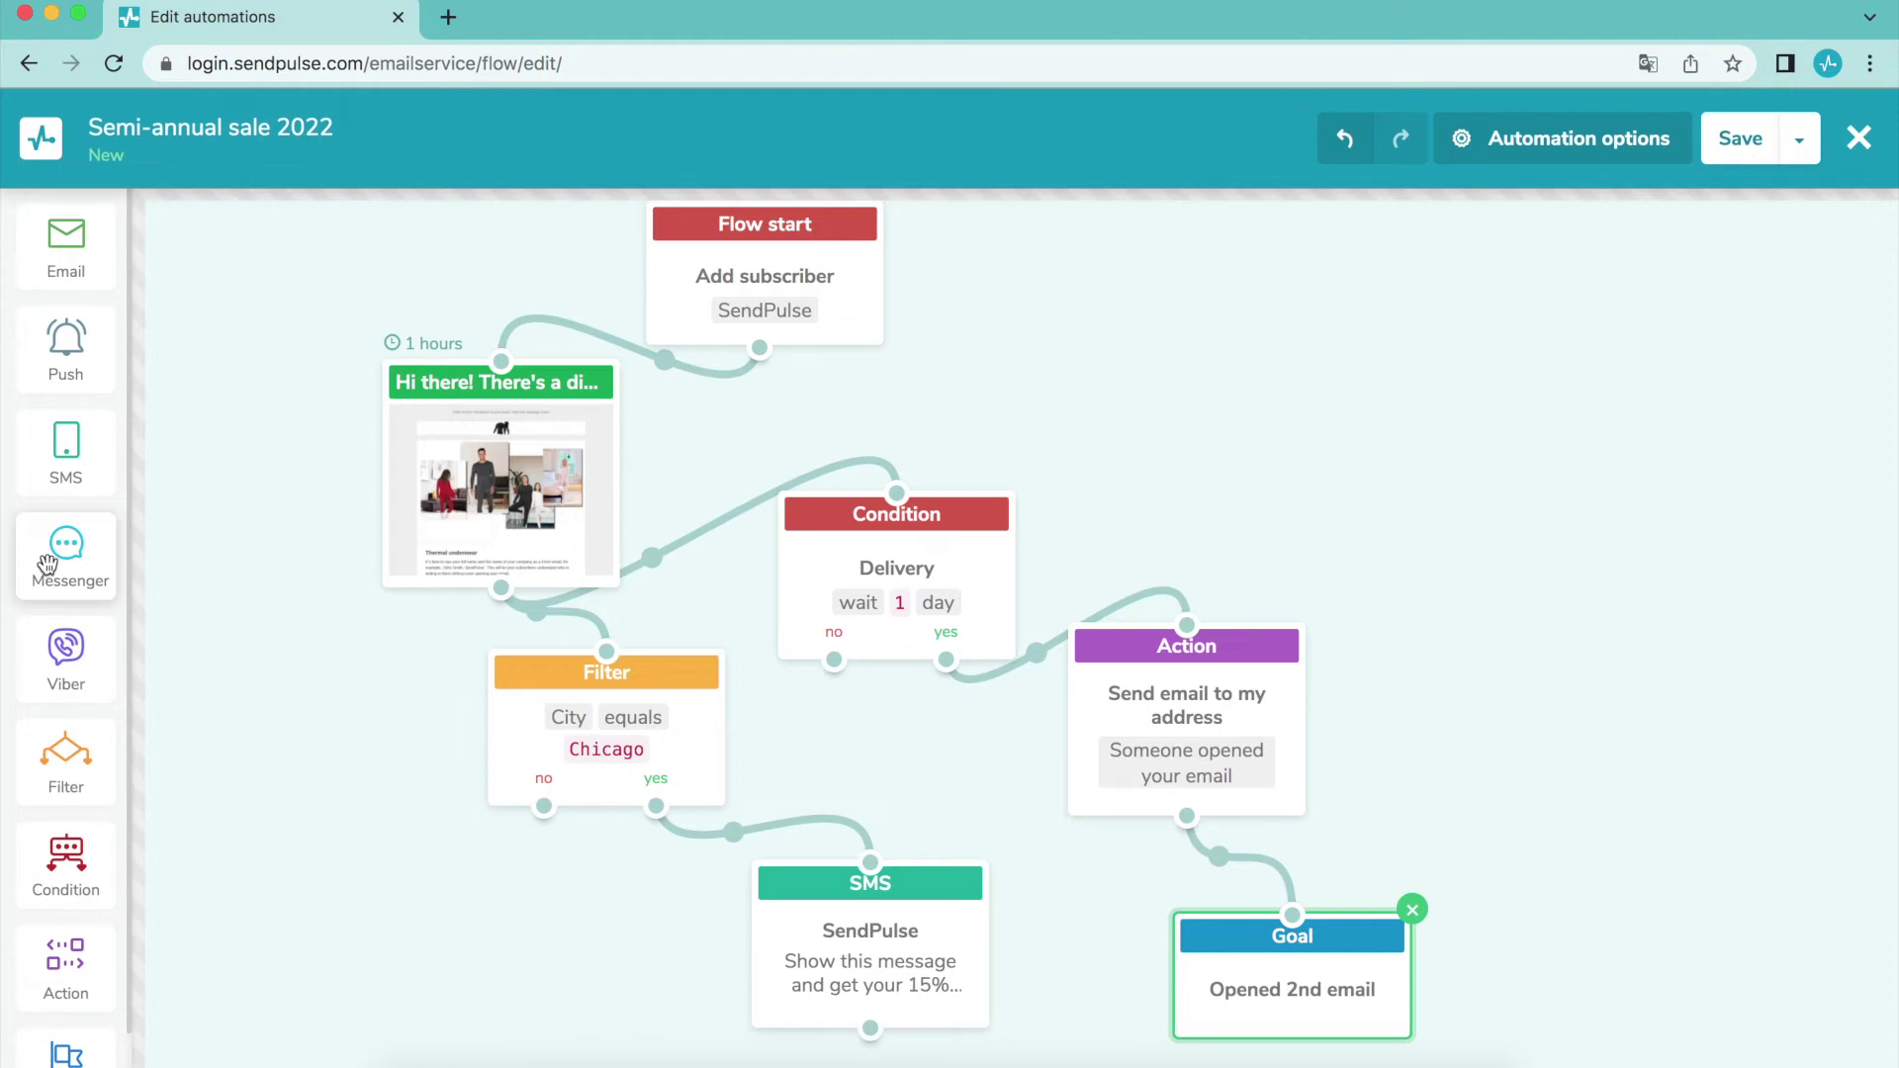
drag(48, 566, 233, 724)
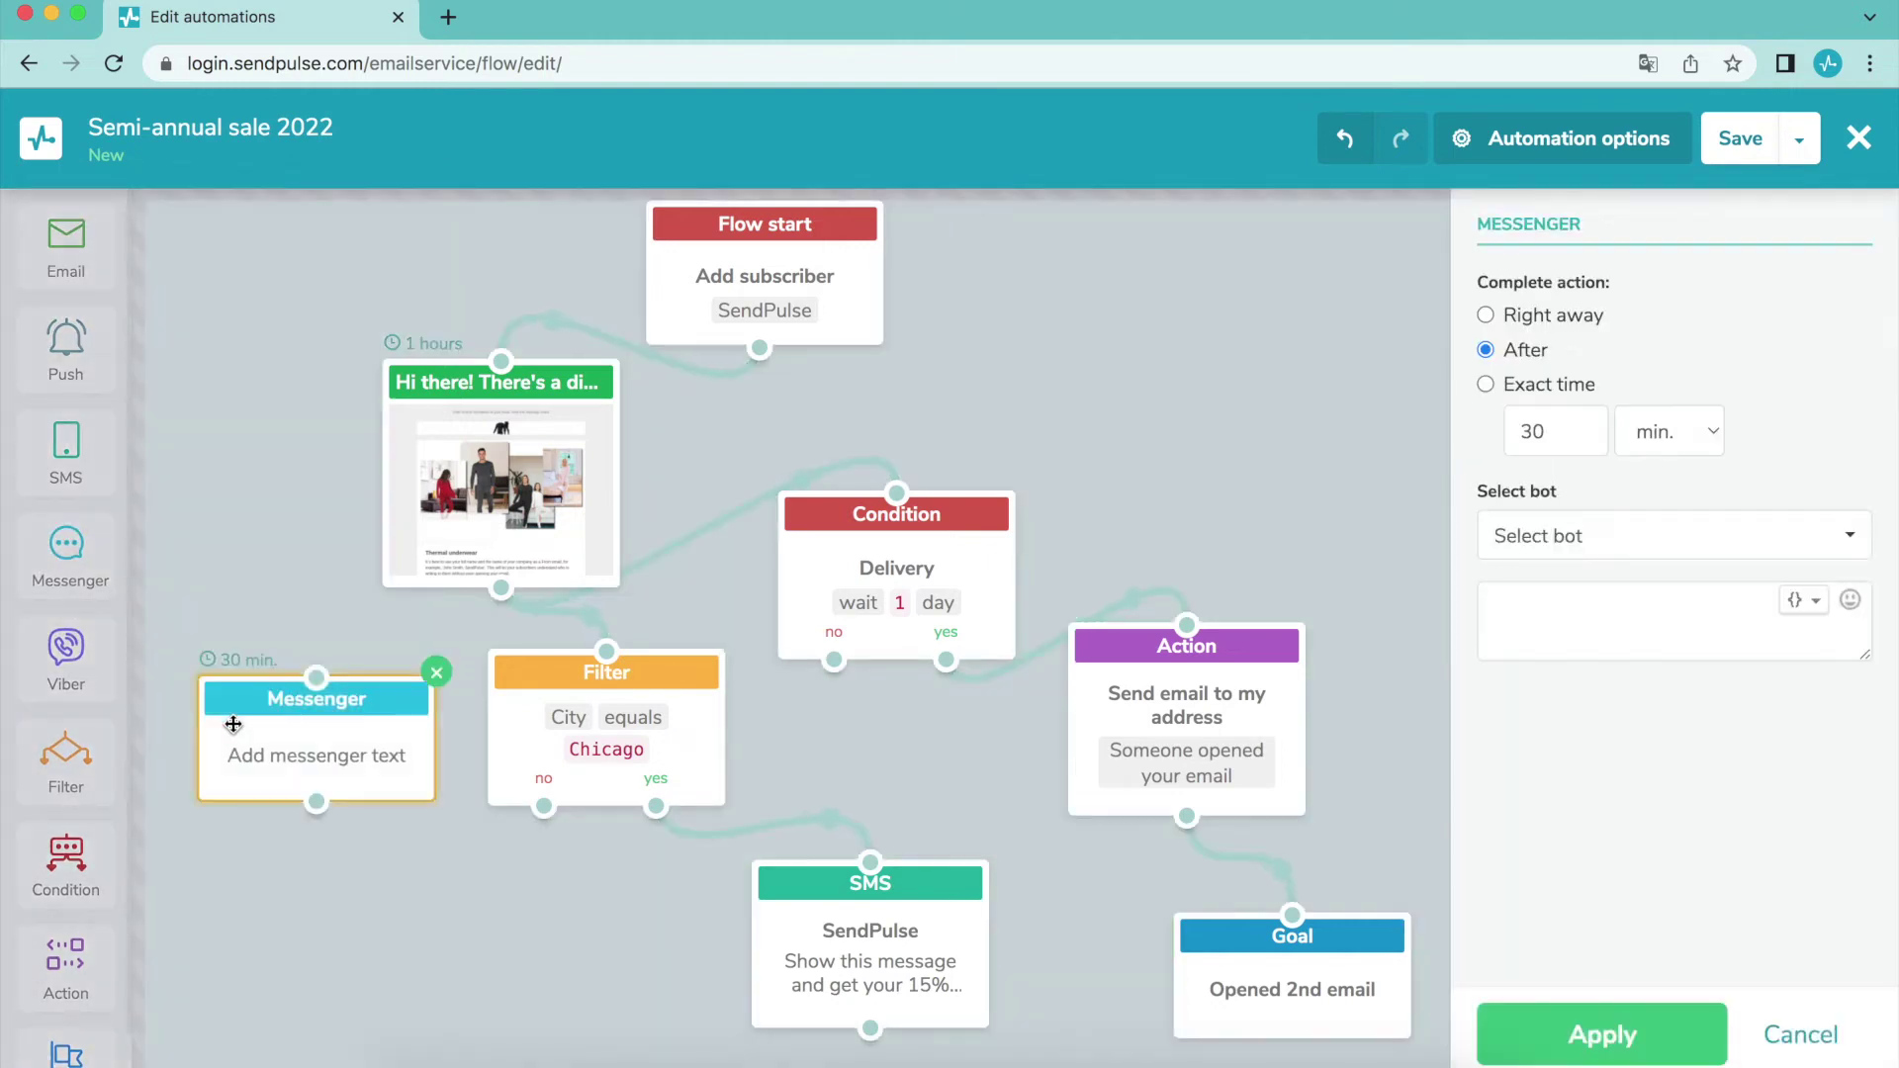
Set the Messenger step delay to 1 day
click(1681, 431)
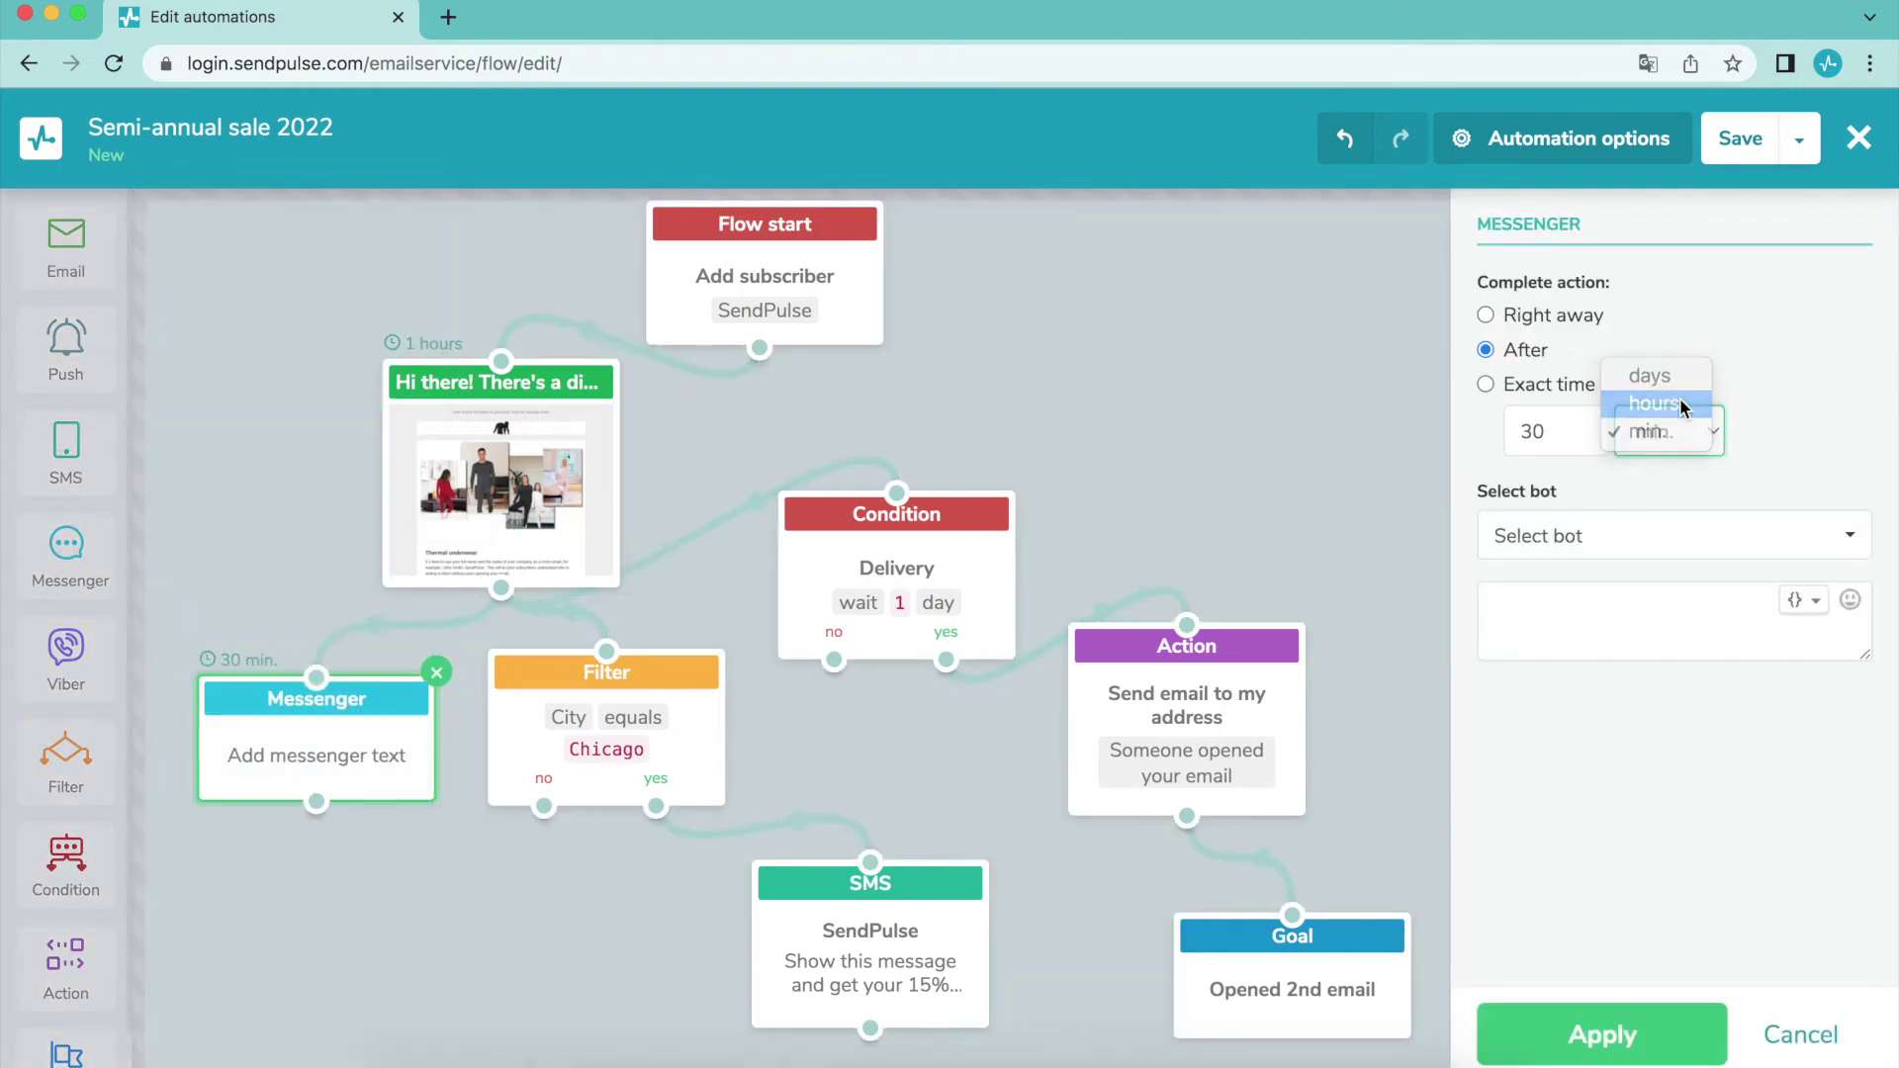
click(1681, 406)
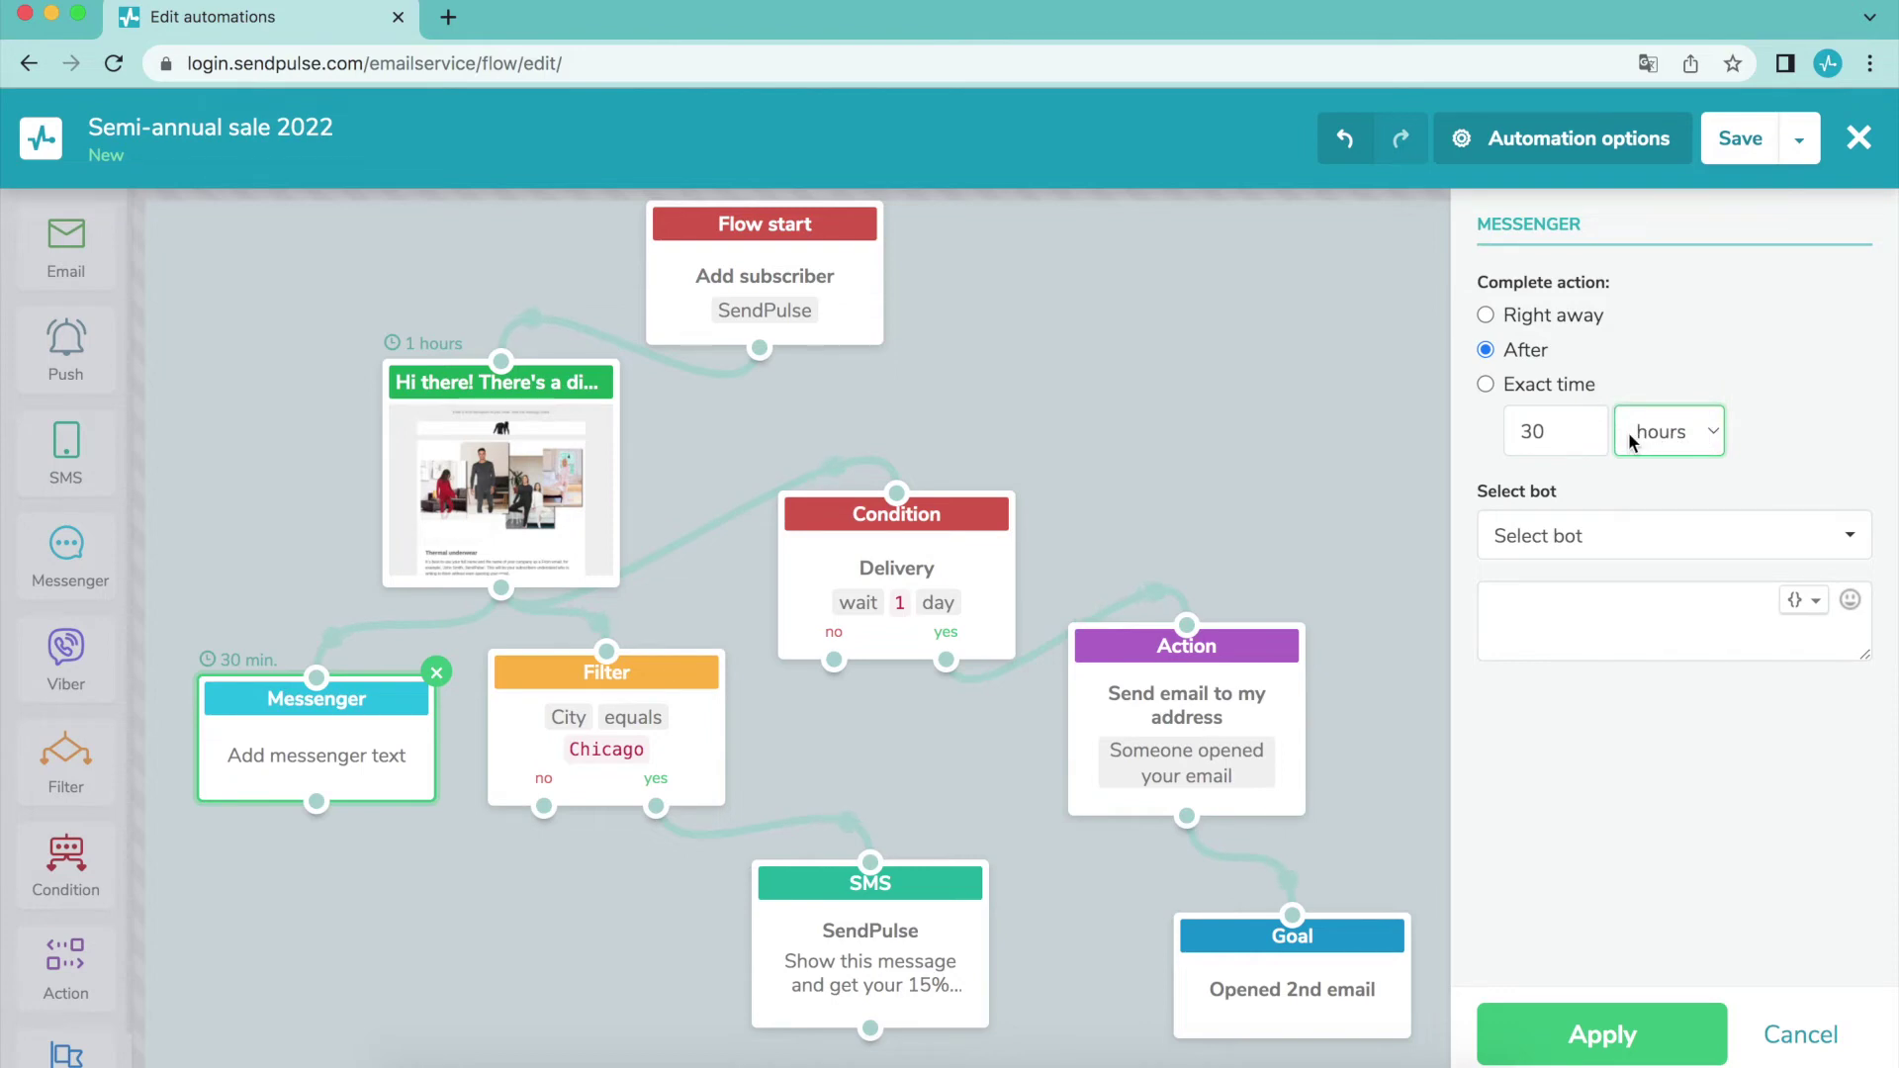
click(1628, 435)
click(1688, 399)
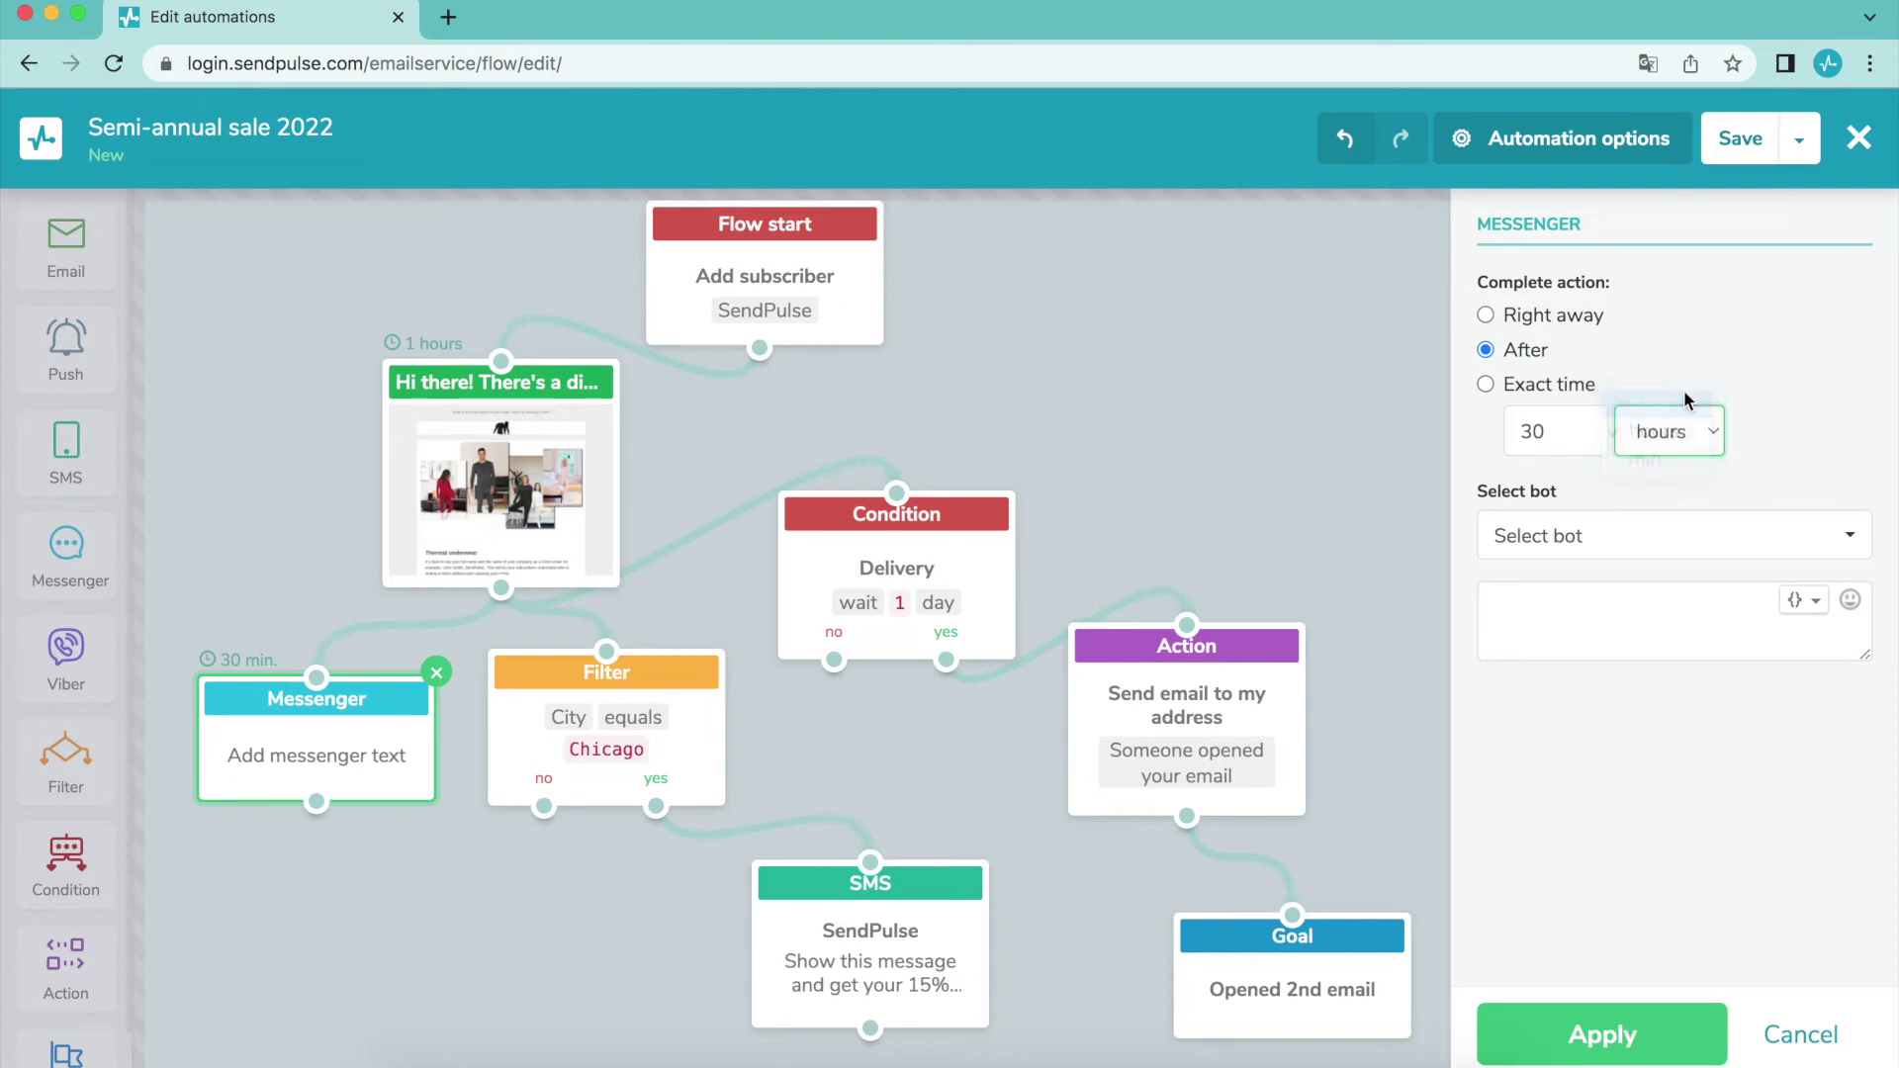
click(1581, 424)
drag(1555, 431, 1489, 424)
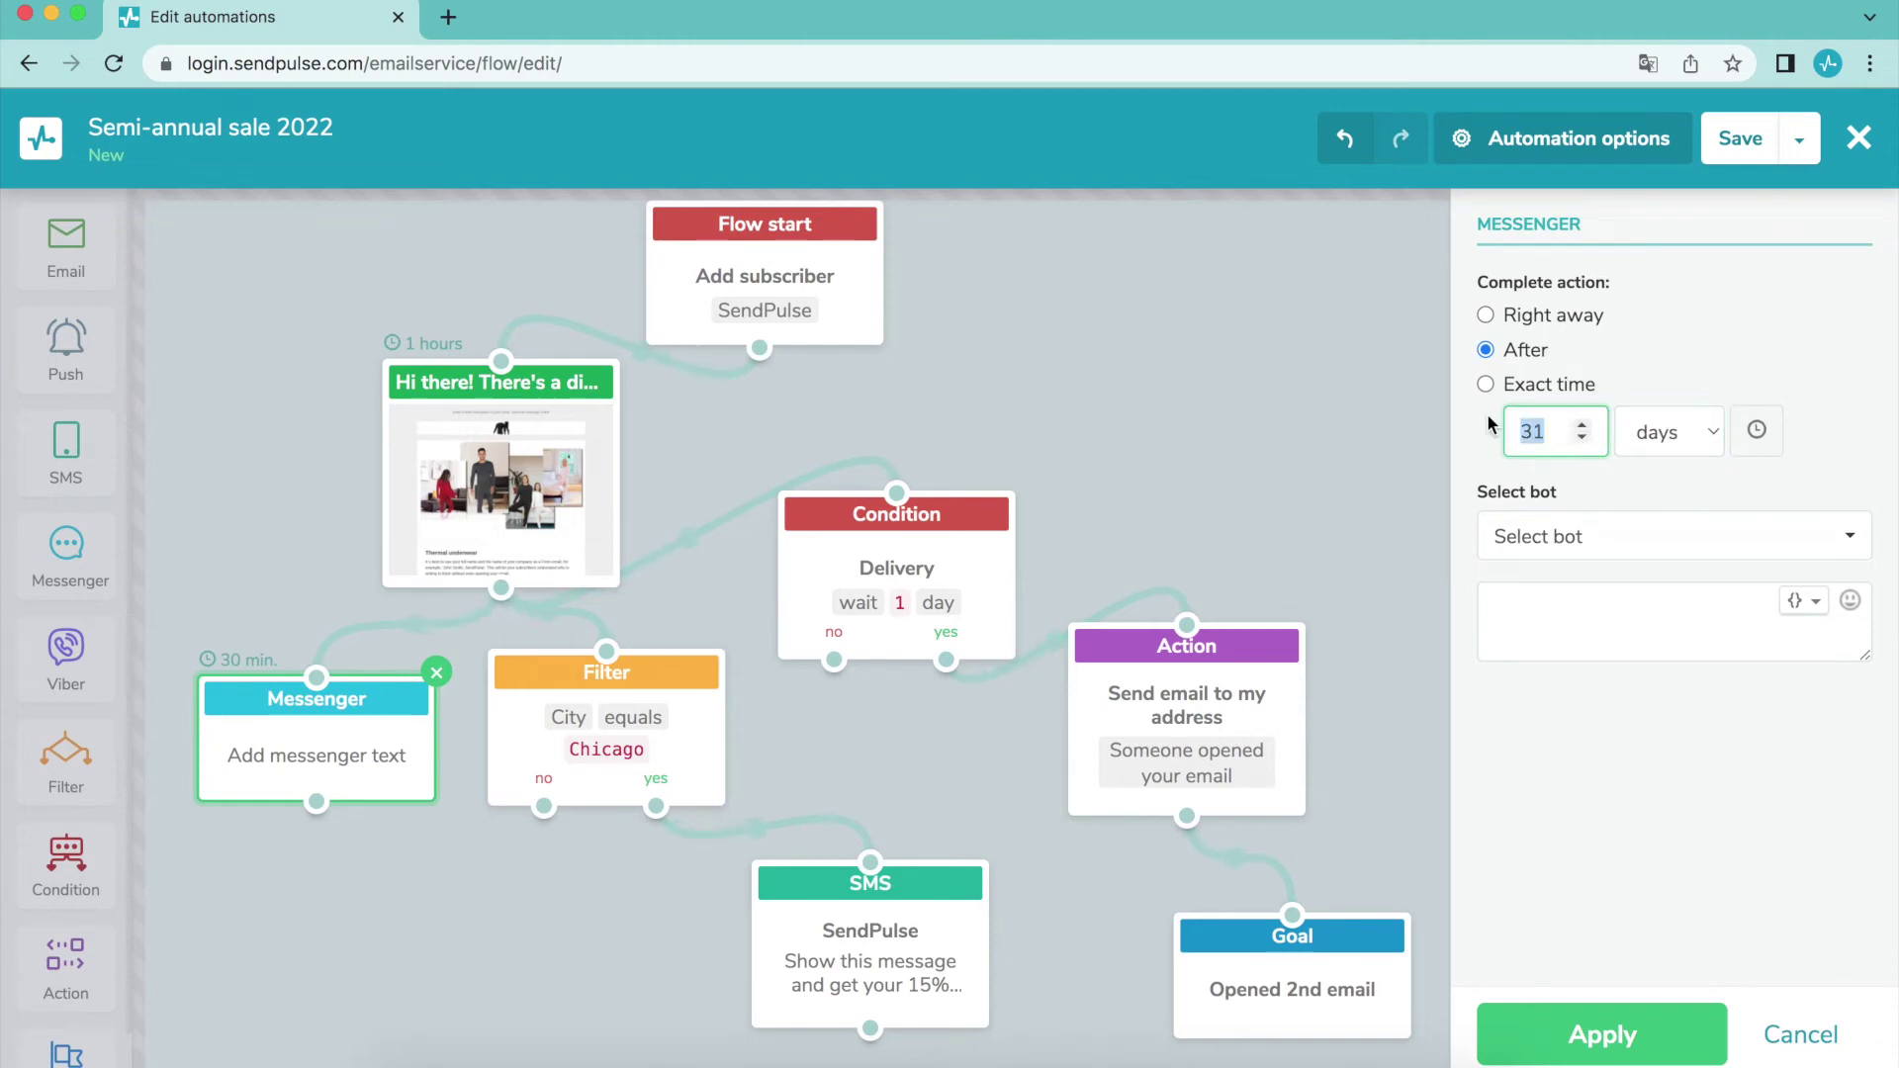
text(1)
click(1760, 486)
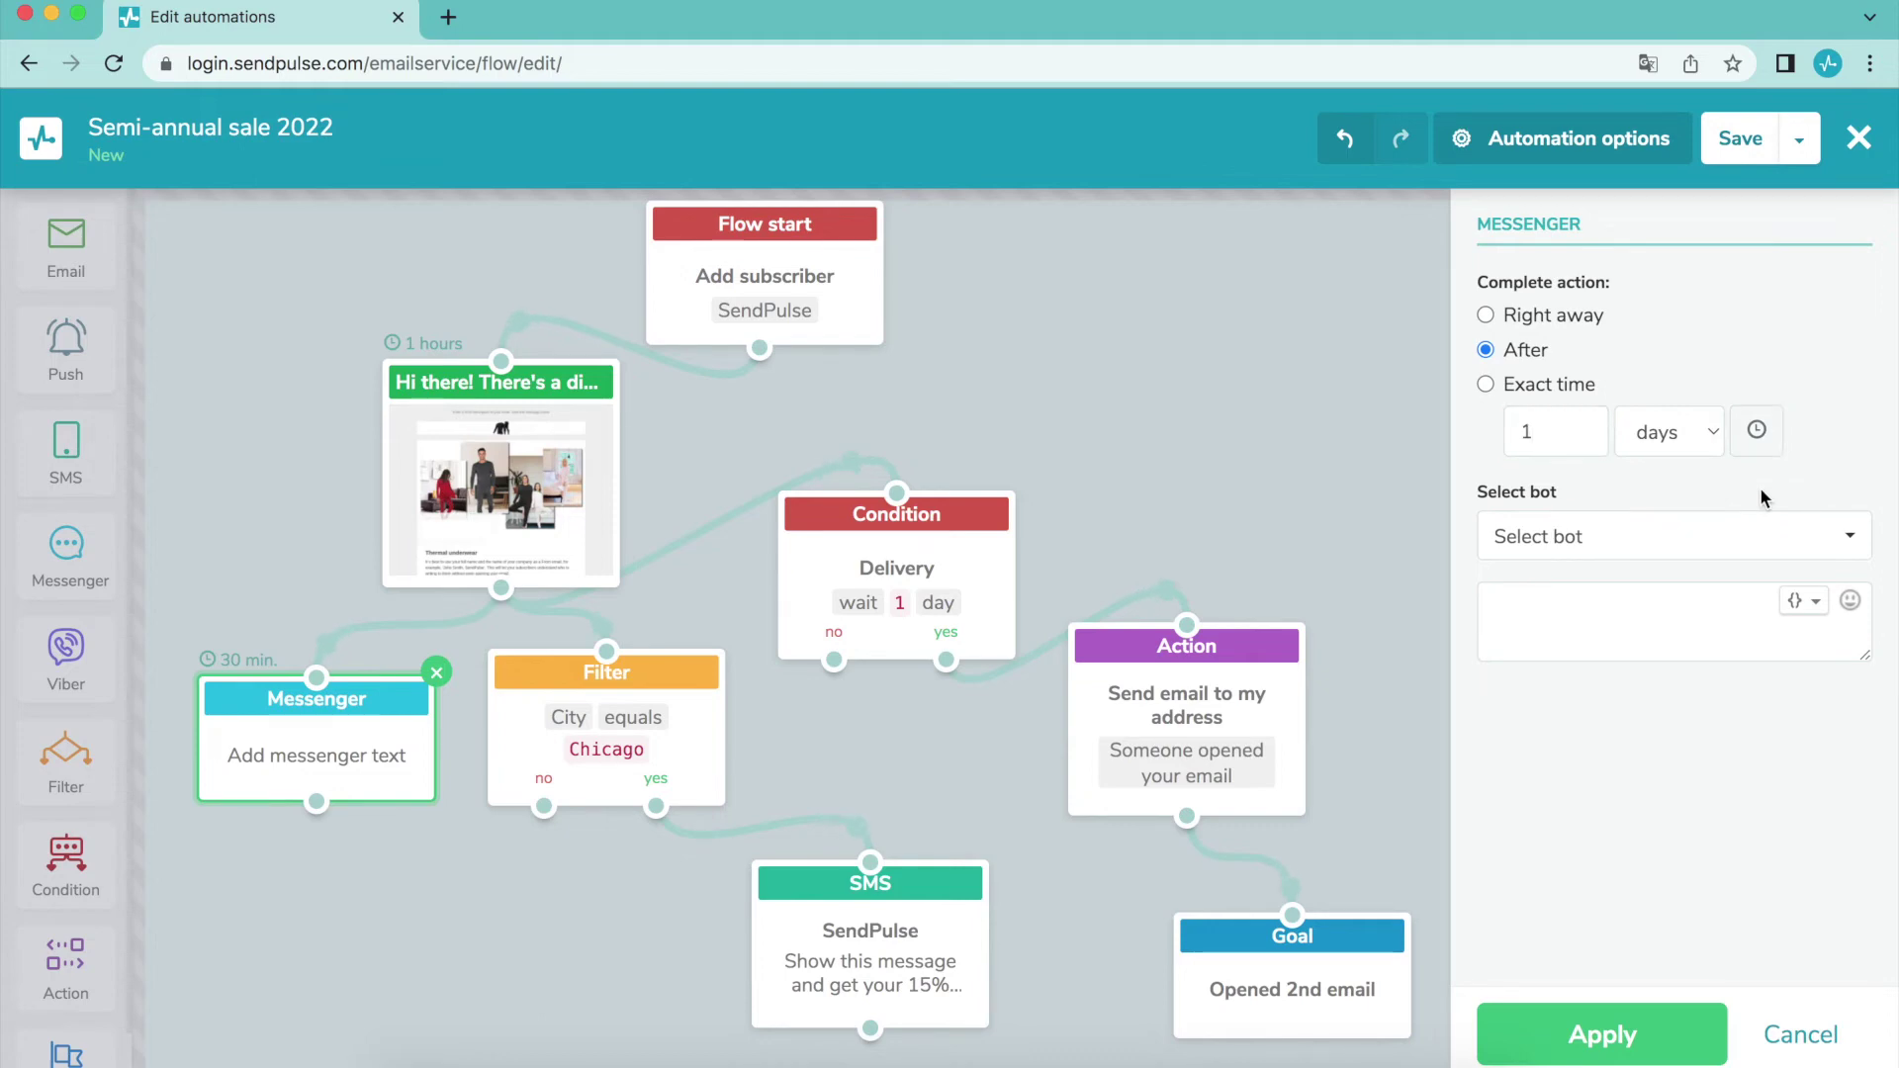
Send the Thermal underwear bot's Standard reply flow and confirm the Messenger step
click(1731, 535)
click(1739, 644)
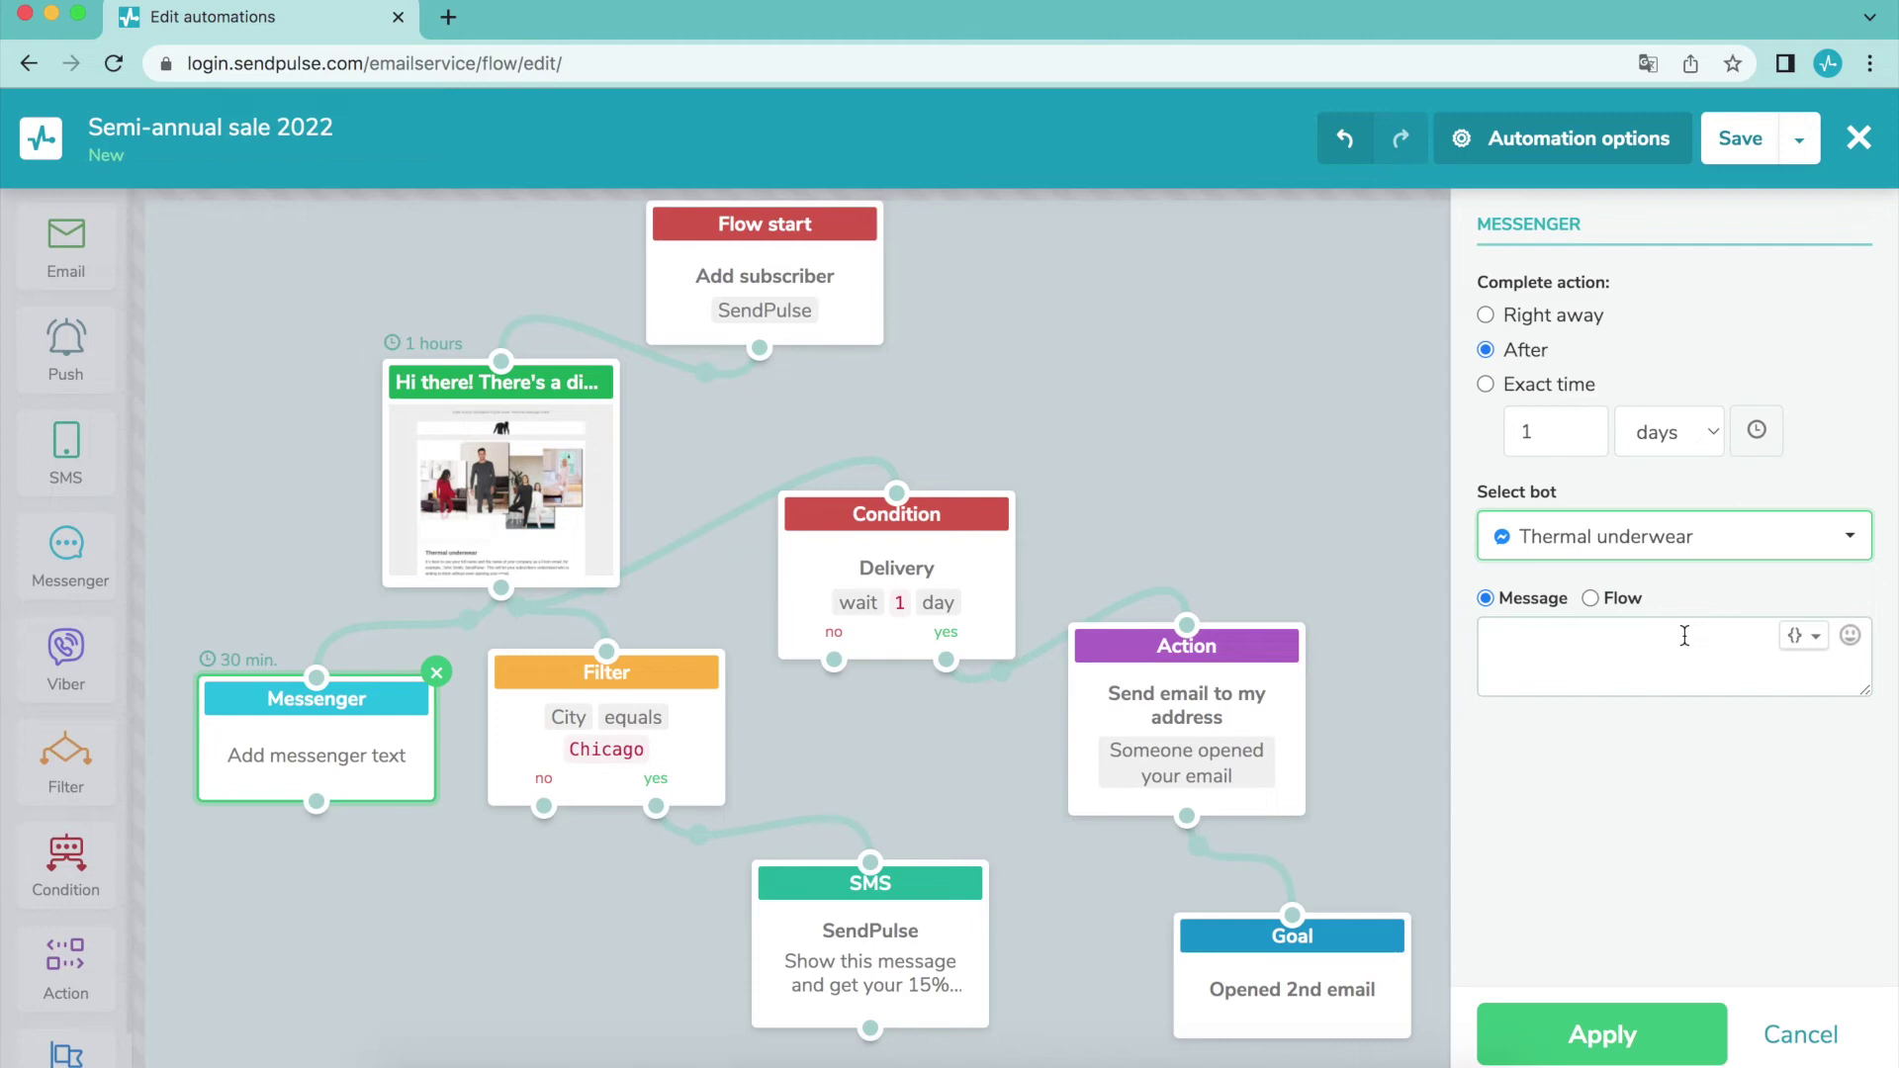
click(1607, 599)
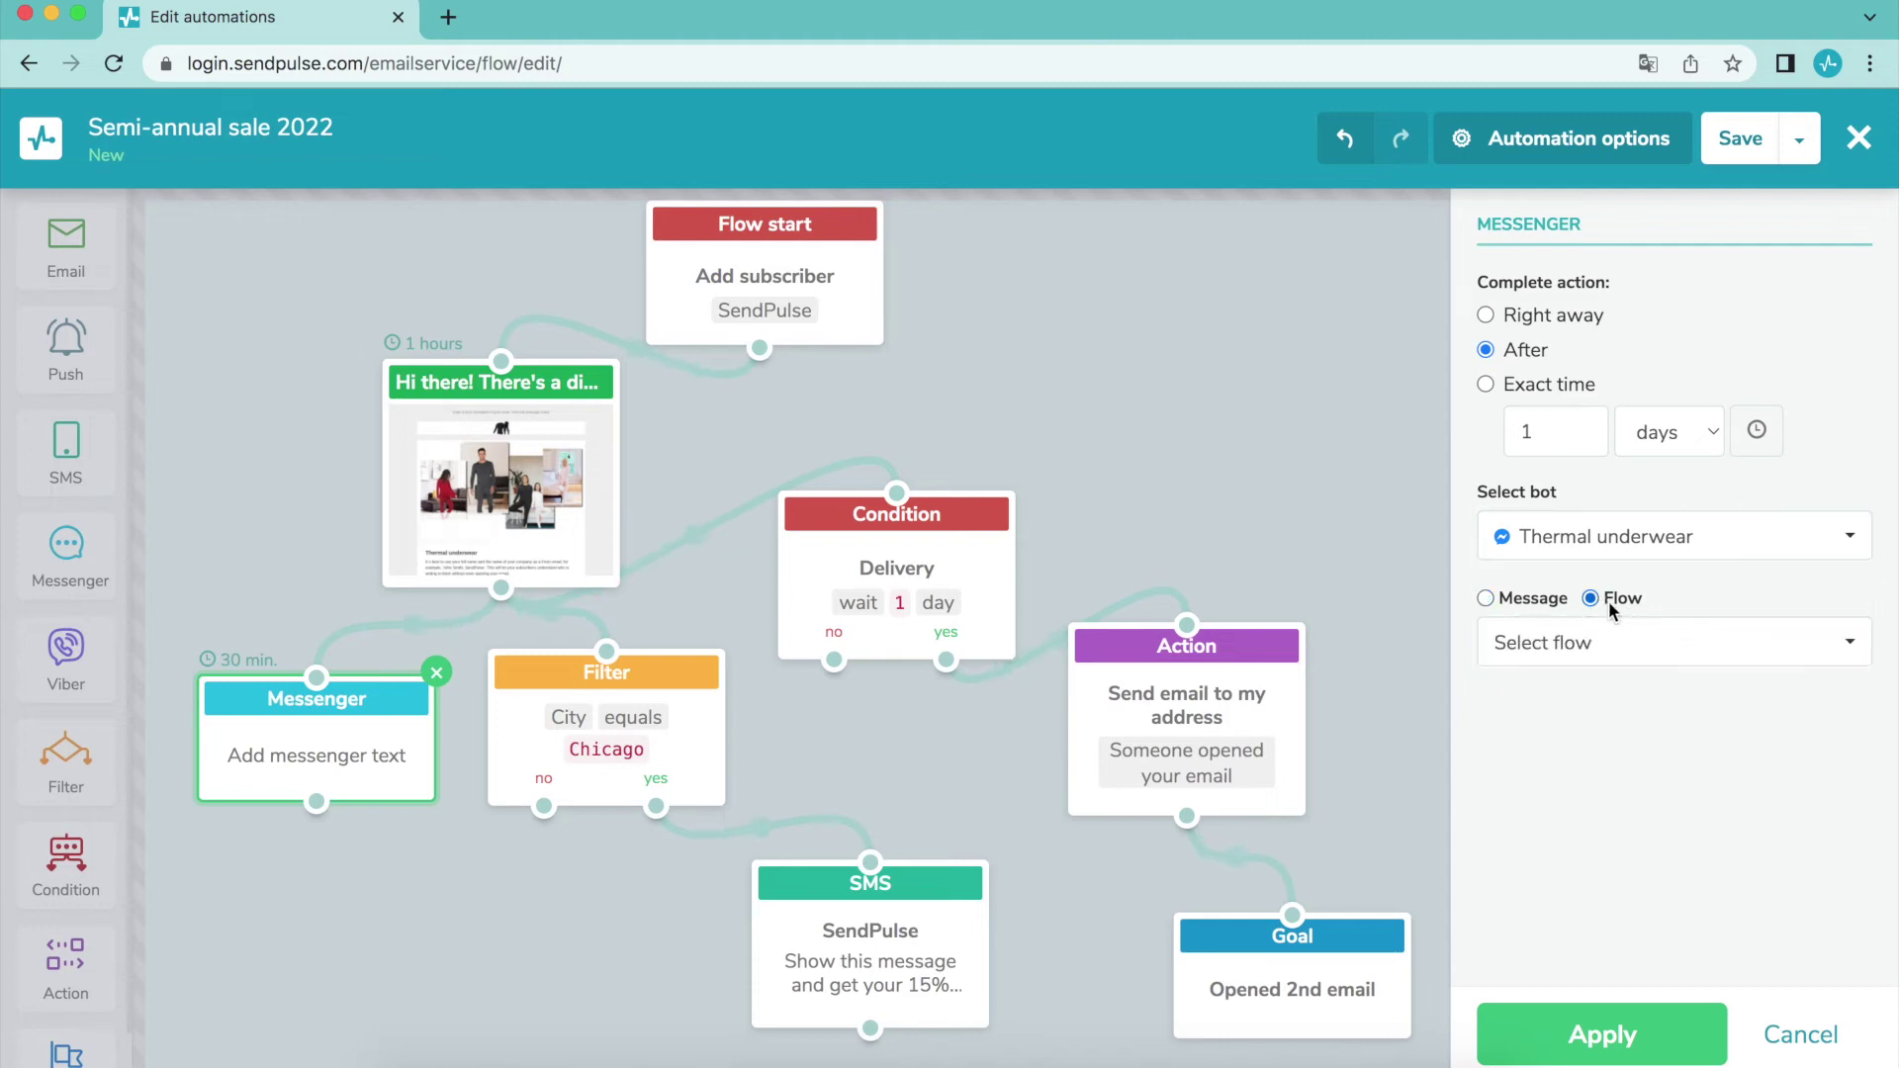
click(1627, 638)
click(1642, 751)
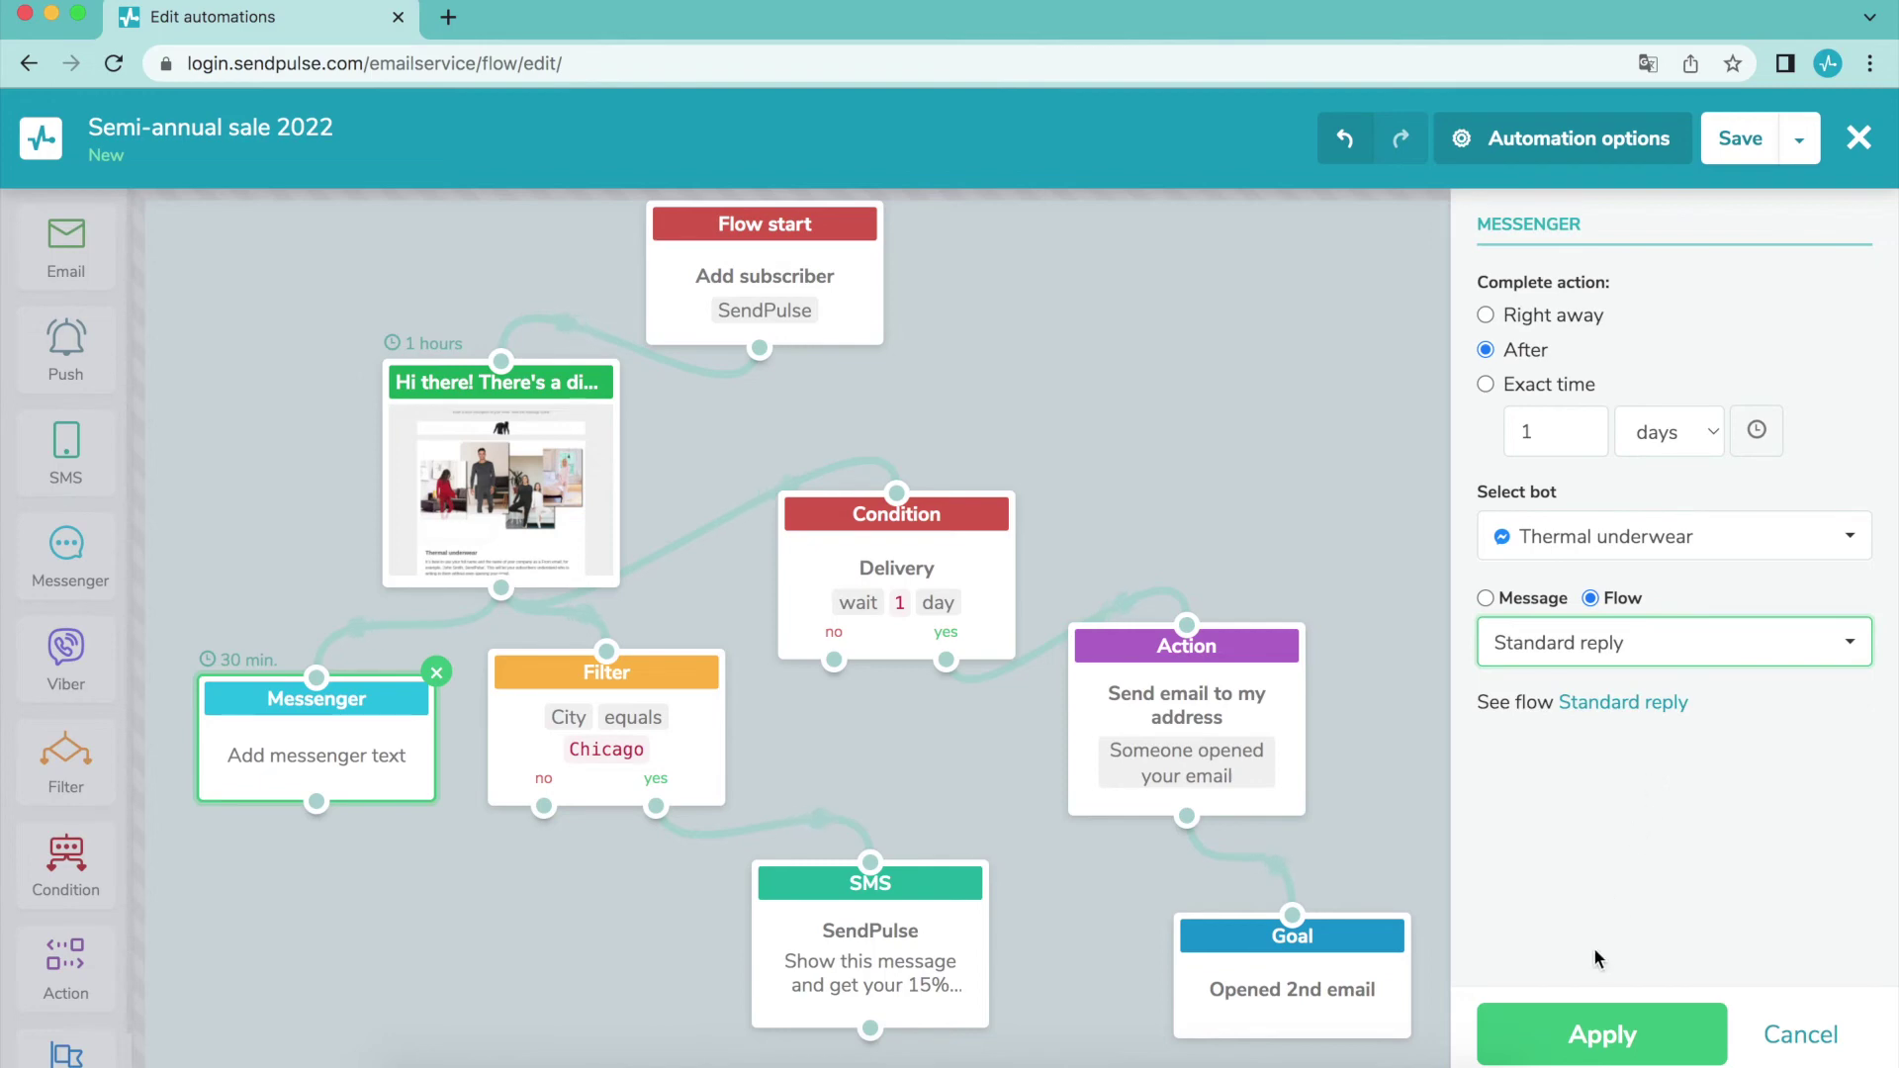
click(1588, 1034)
Add a Web push step for sendpulse.com subscribers titled 'Check your cart'
drag(65, 346, 839, 371)
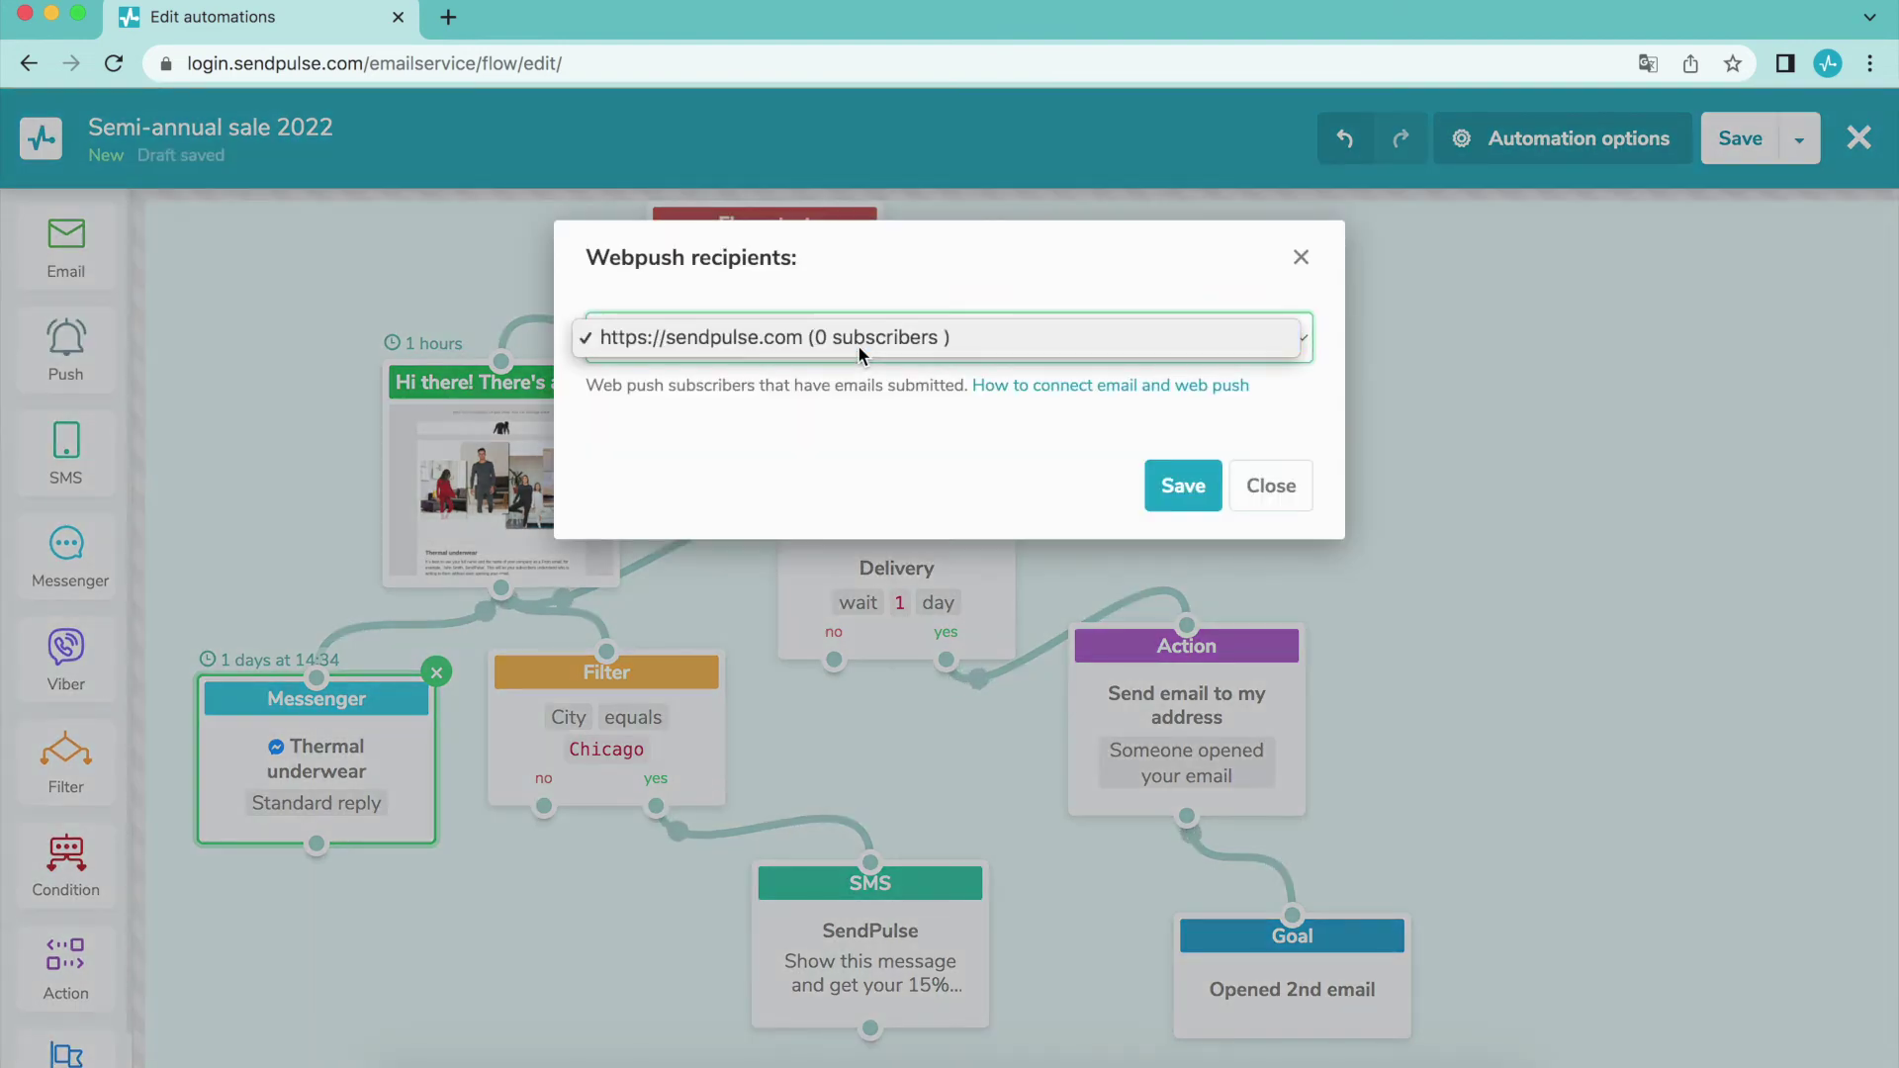
click(857, 345)
click(1183, 486)
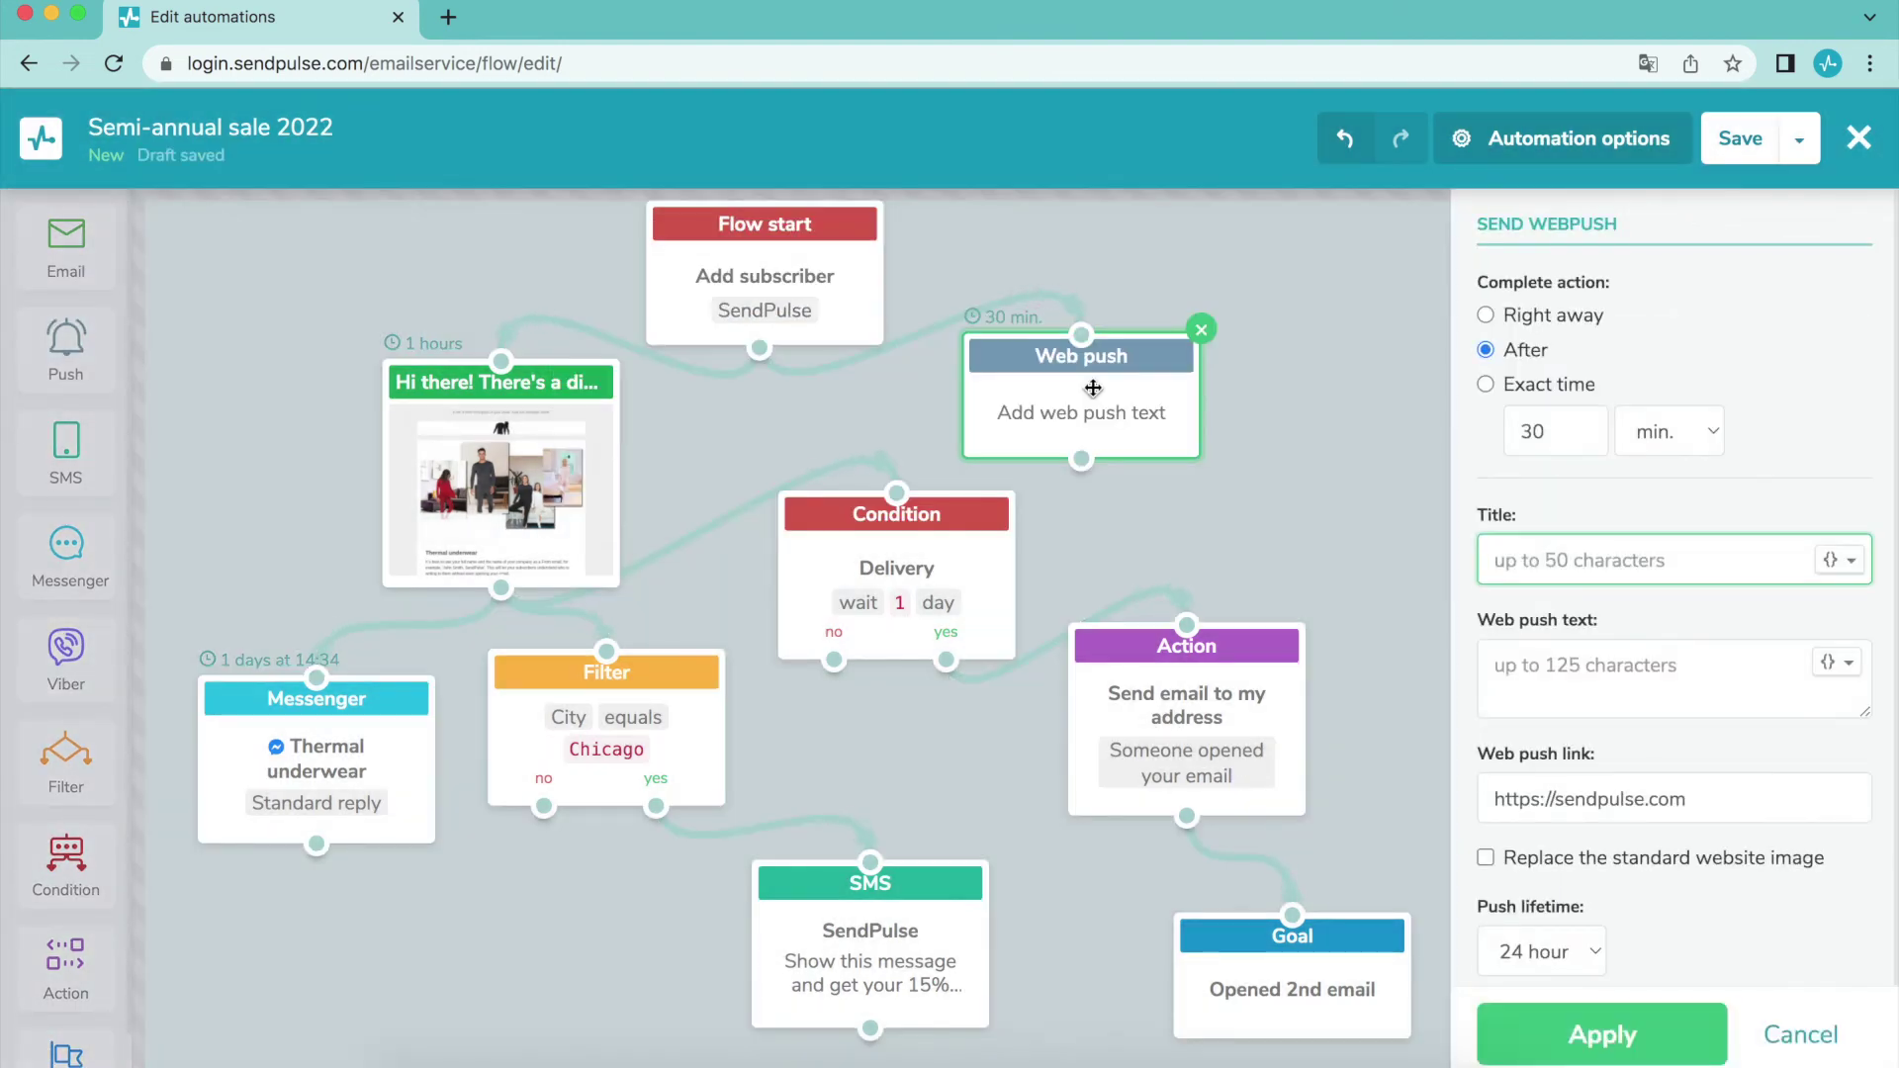
text(Che)
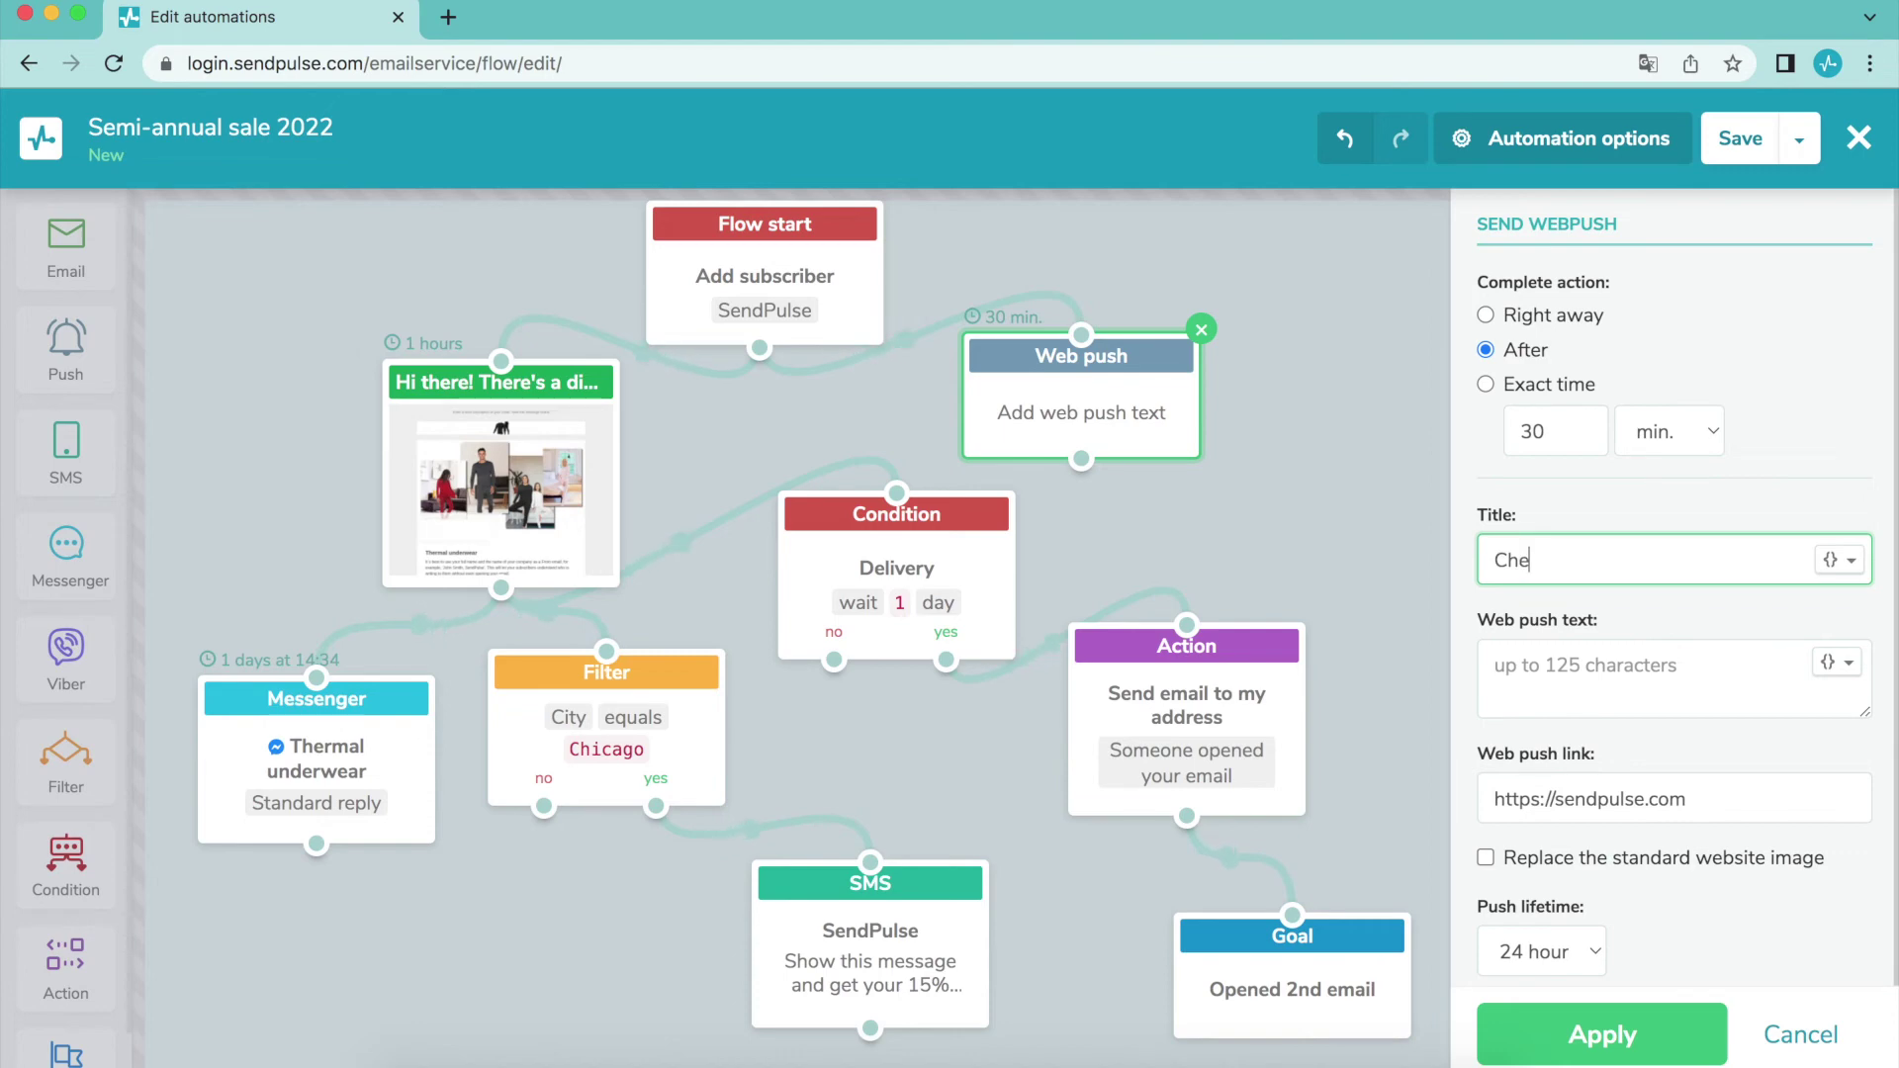
text(ck)
text(your cart)
Set the push text 'Your cart isn't checked out yet' with 24-hour lifetime, then add a Viber step
click(1498, 664)
text(Your )
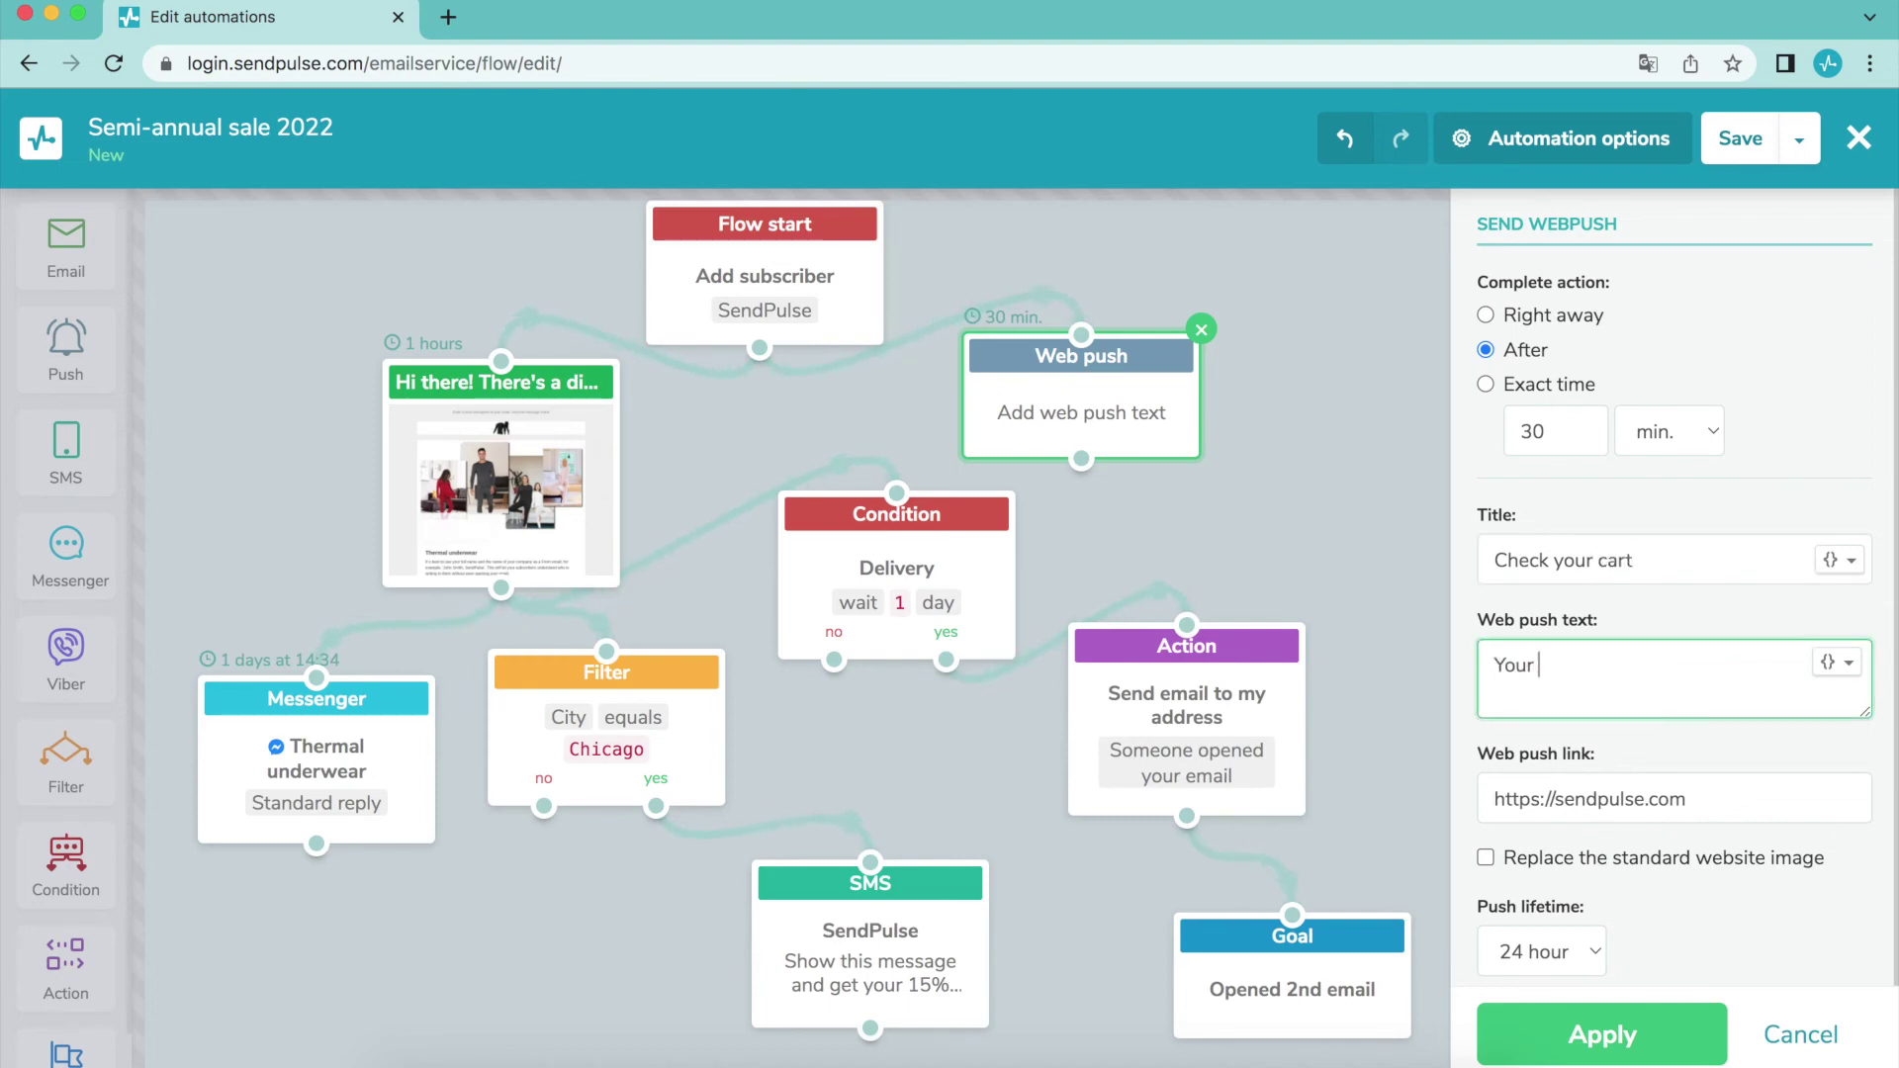
text(cart isn't checked out yet)
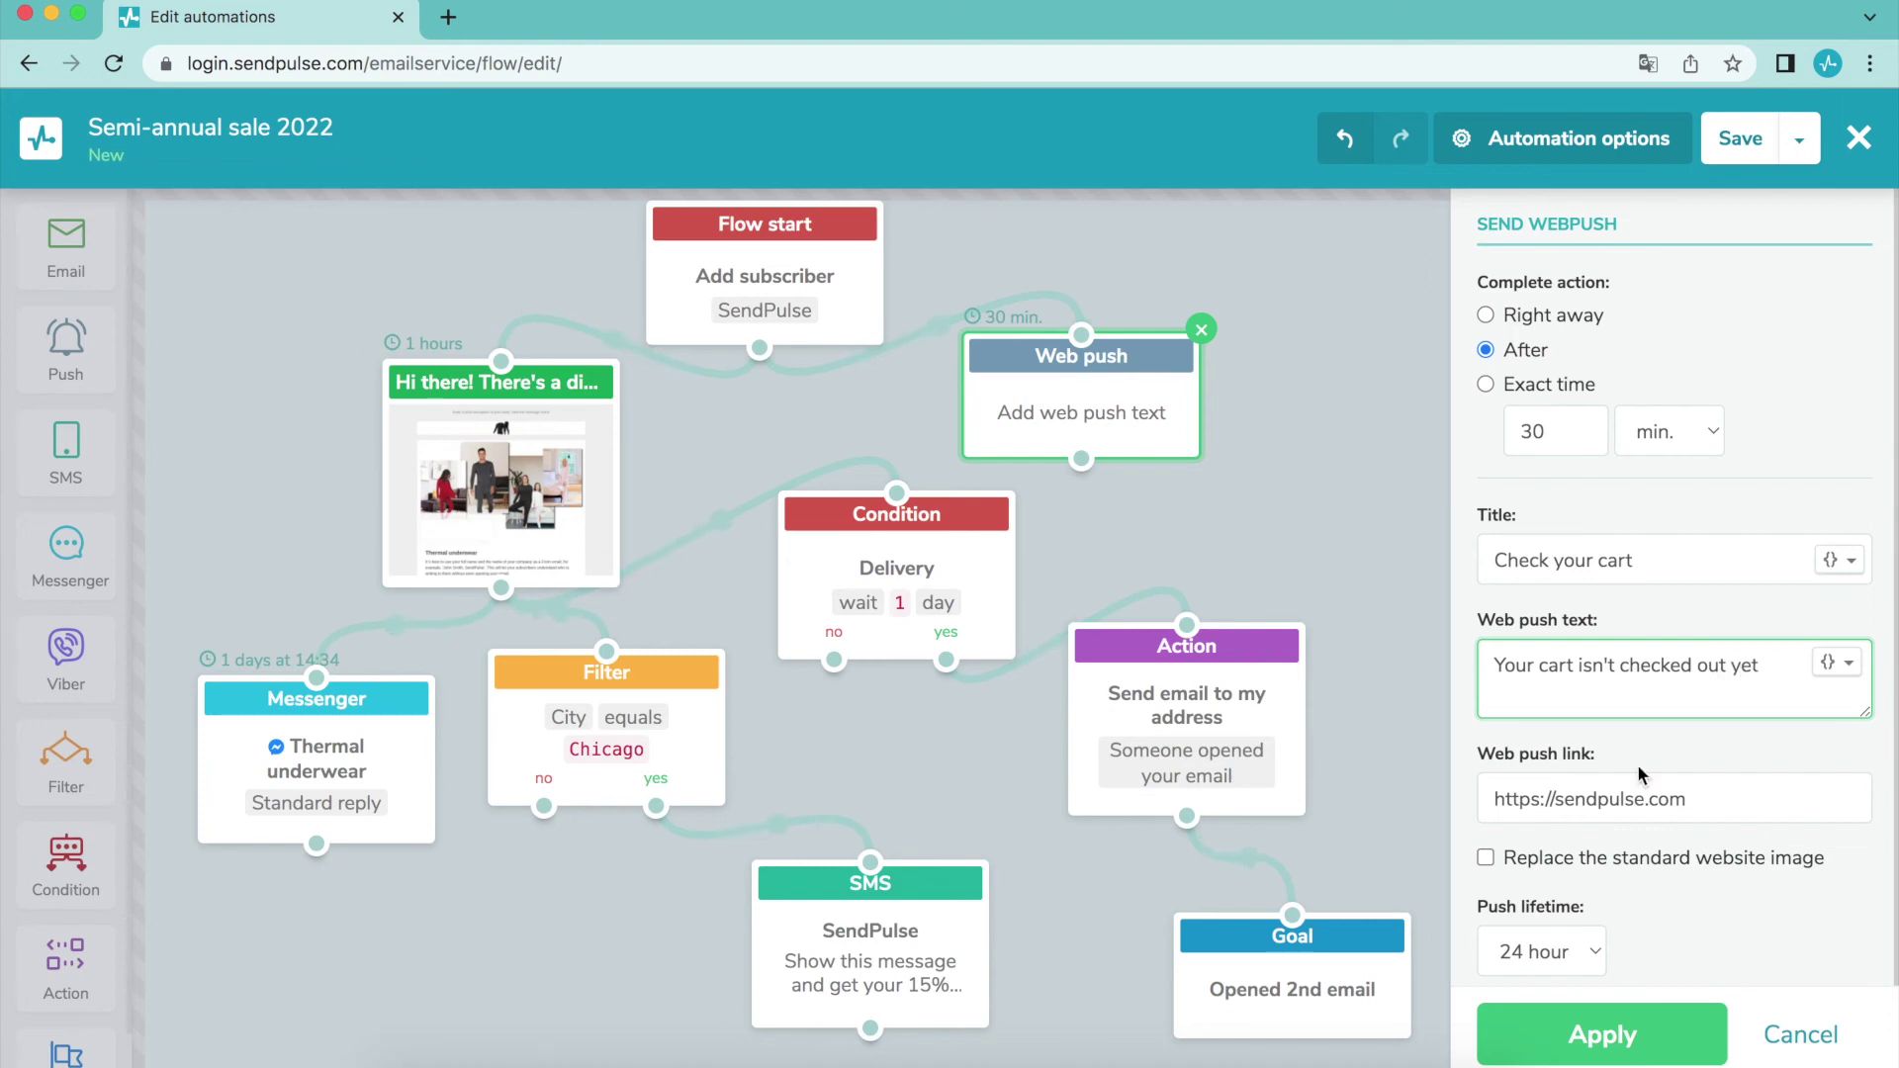
click(1557, 959)
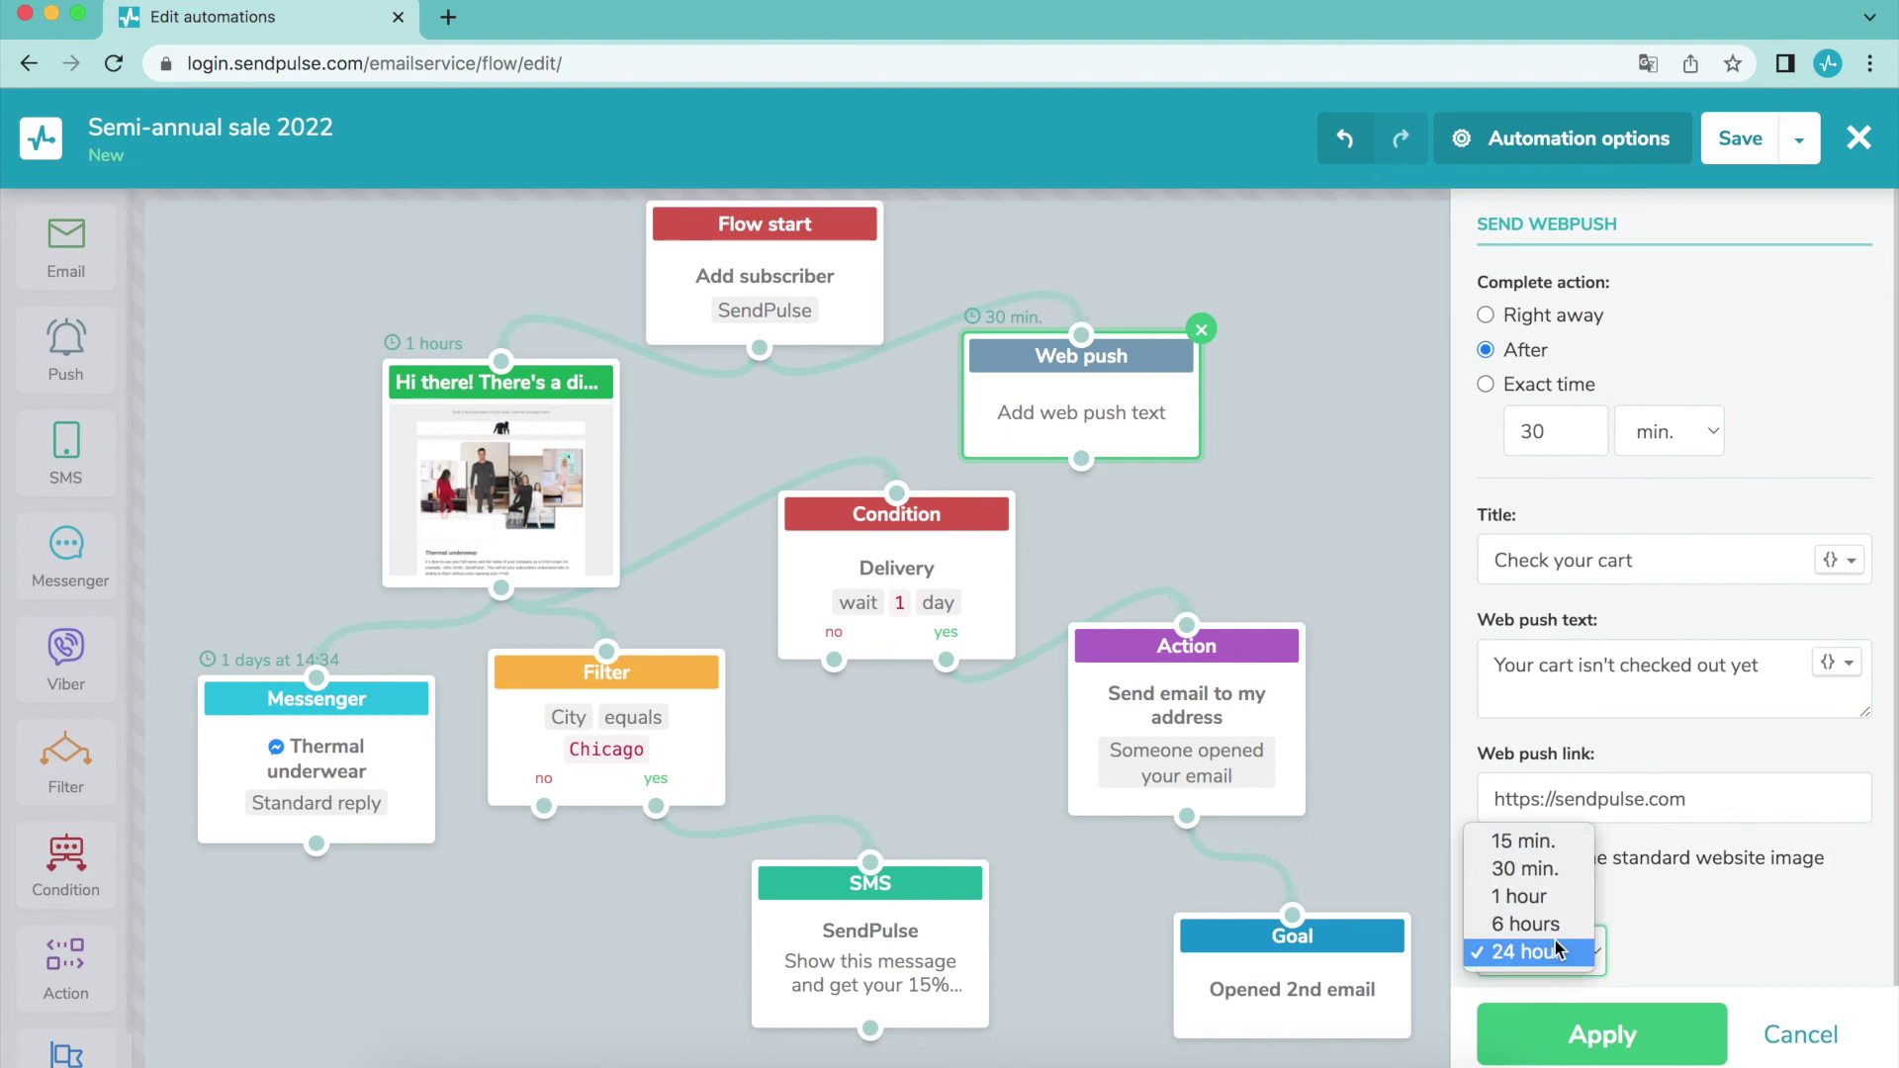
click(1561, 952)
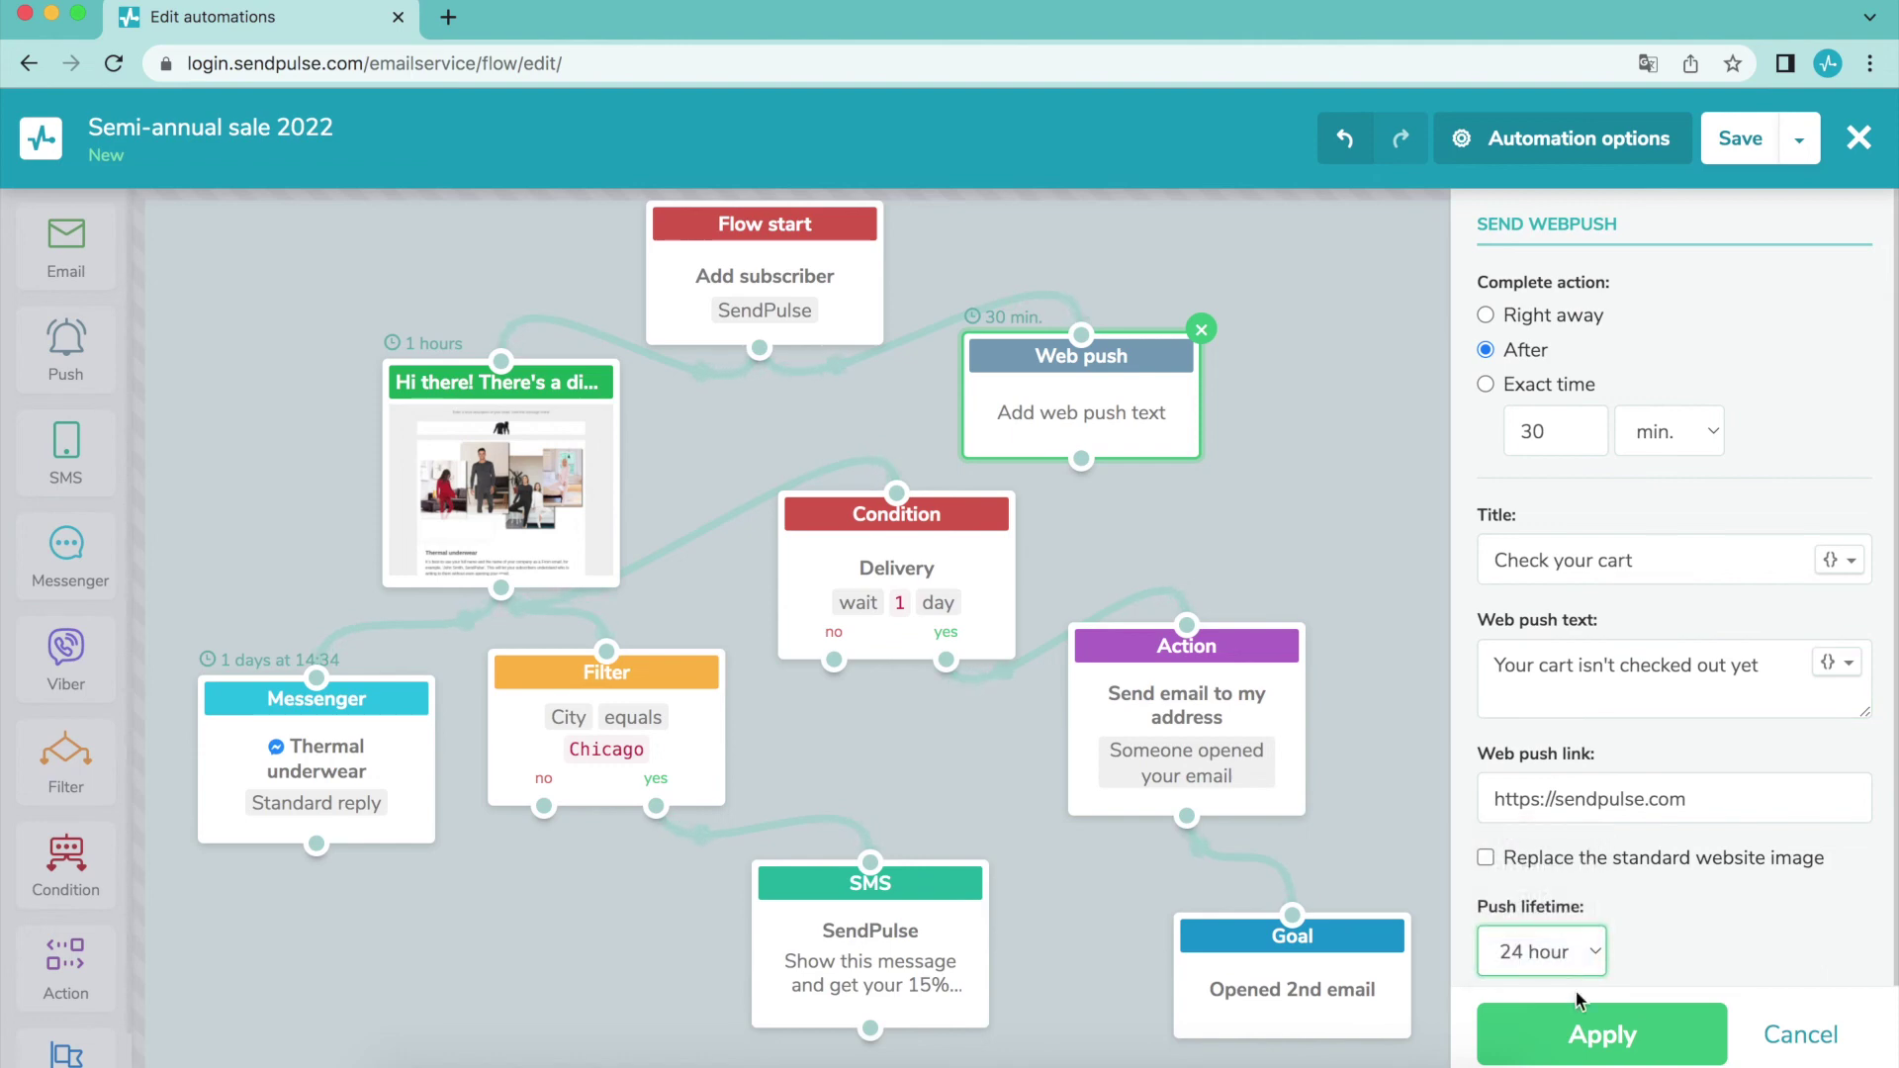
click(1603, 1035)
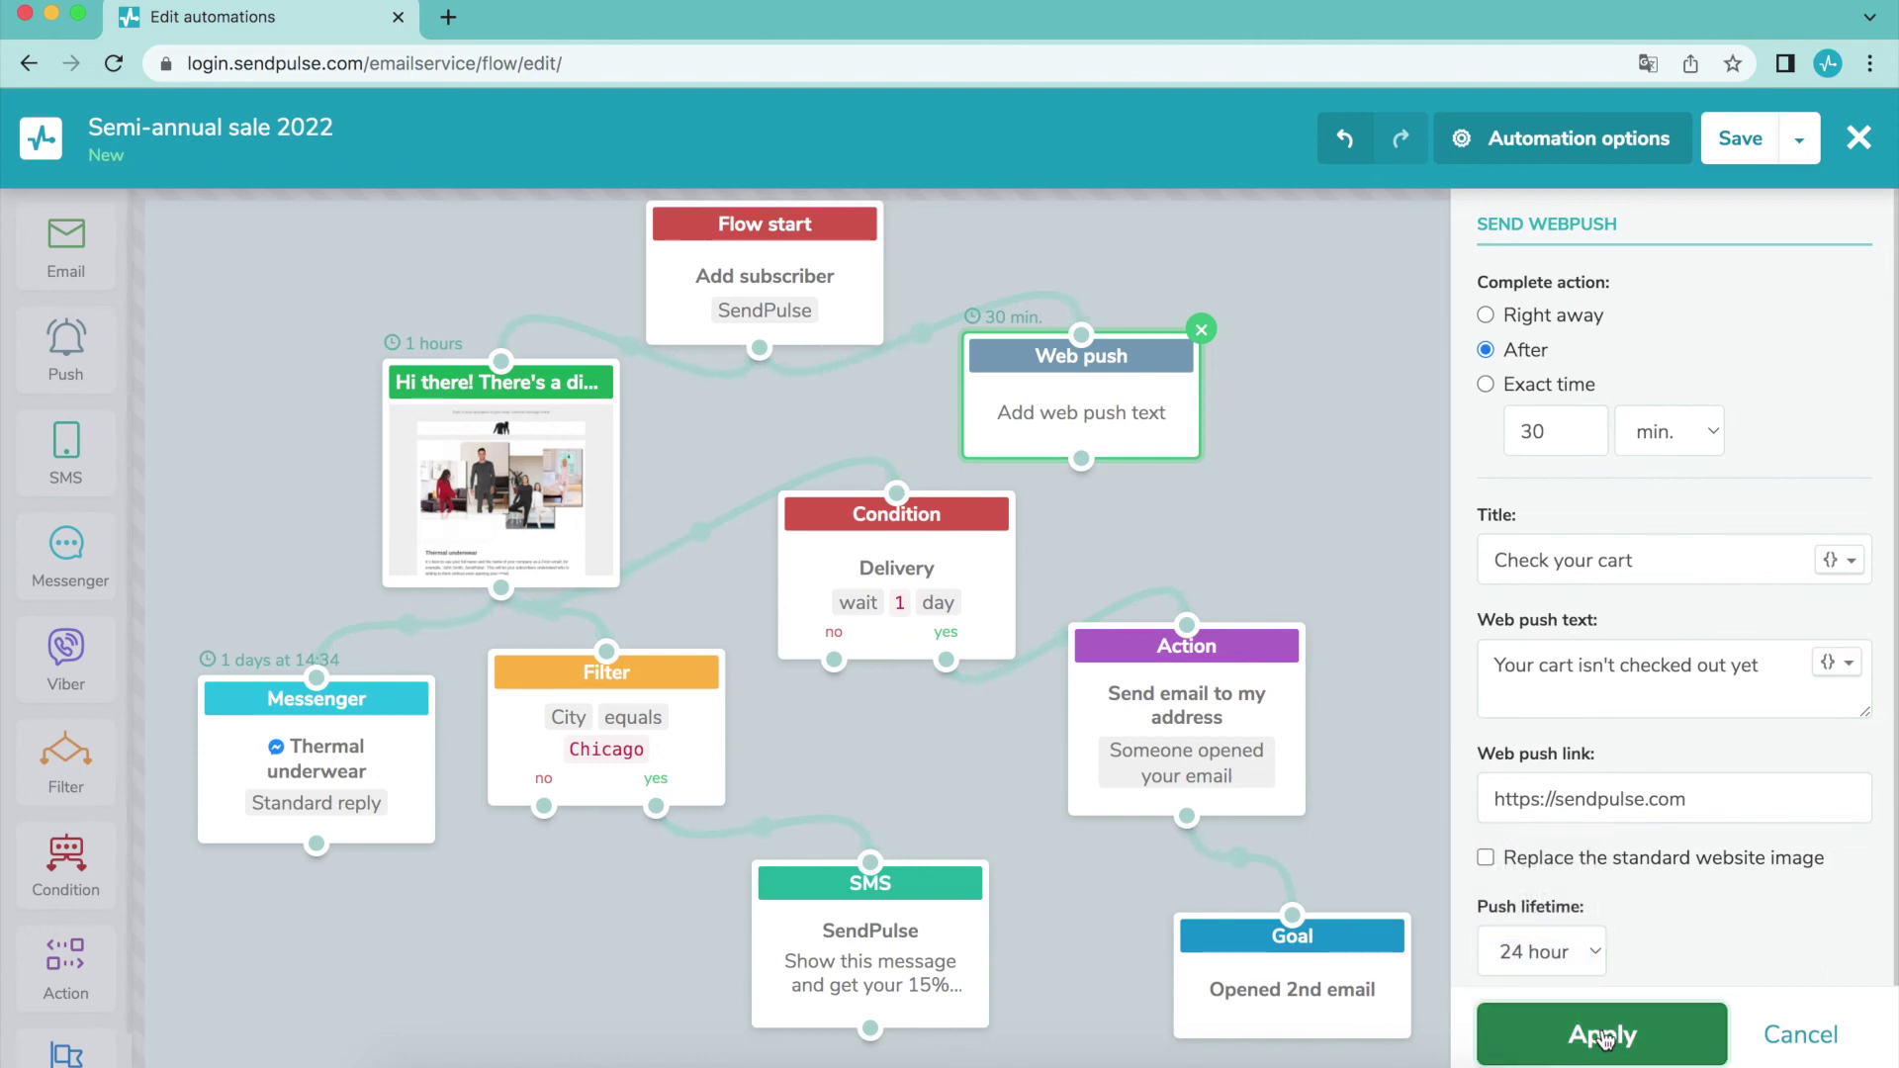
drag(67, 653, 1323, 508)
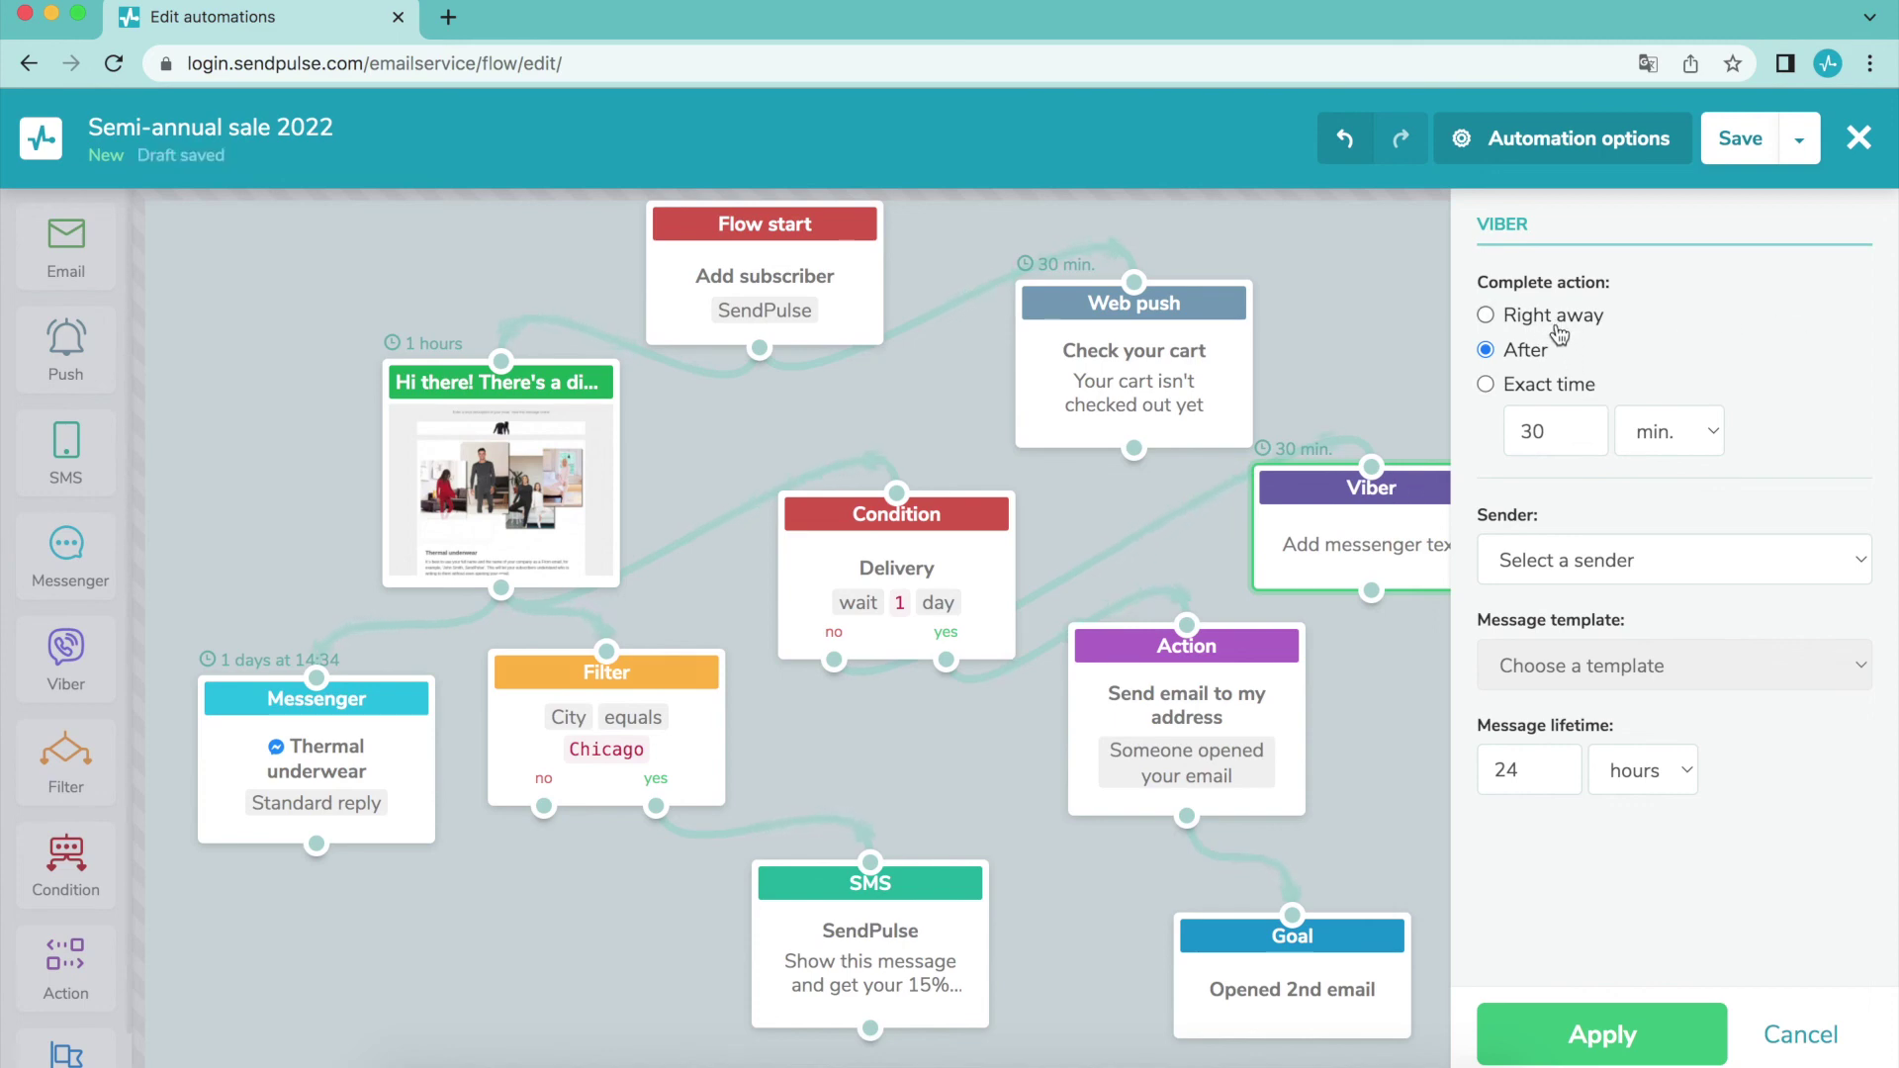
Apply the Viber step without choosing a sender, then bring up the save-and-exit or save-and-launch choices
click(1588, 560)
click(1587, 560)
click(1600, 663)
click(1628, 1057)
click(1799, 139)
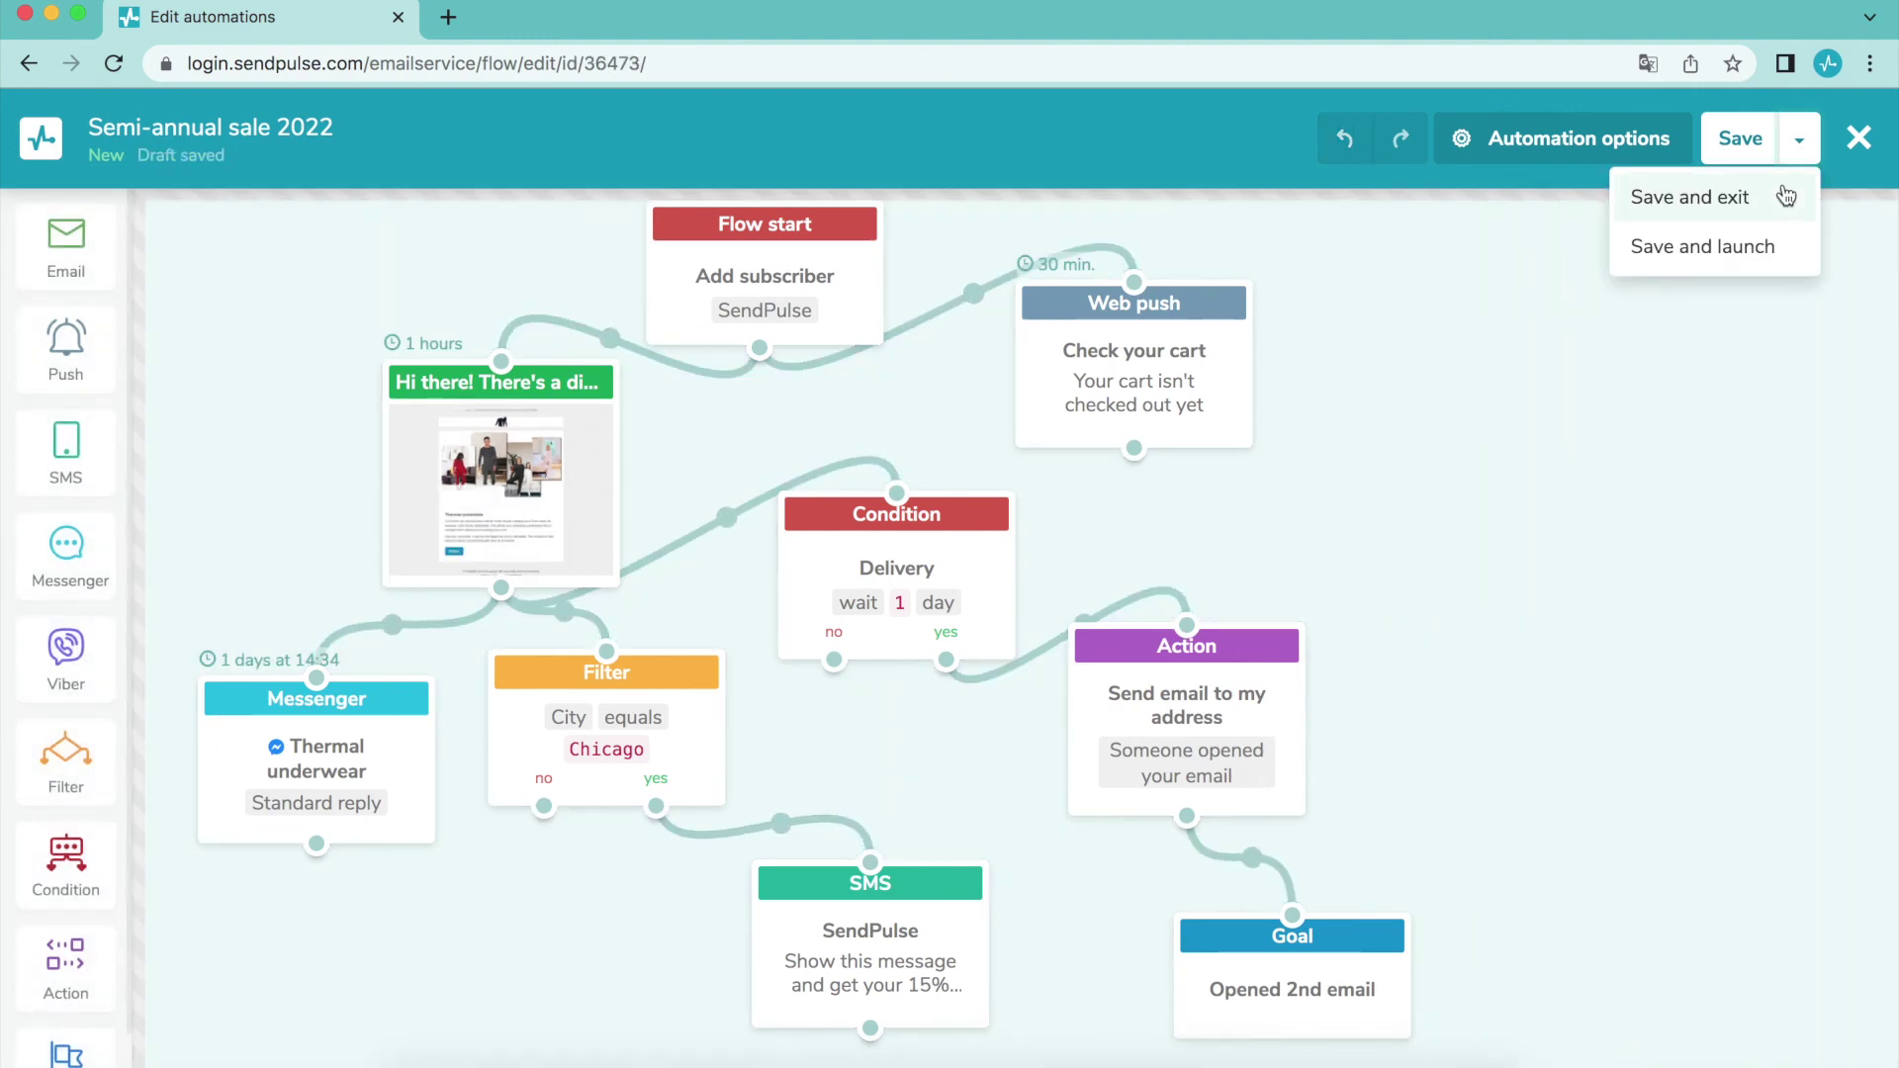